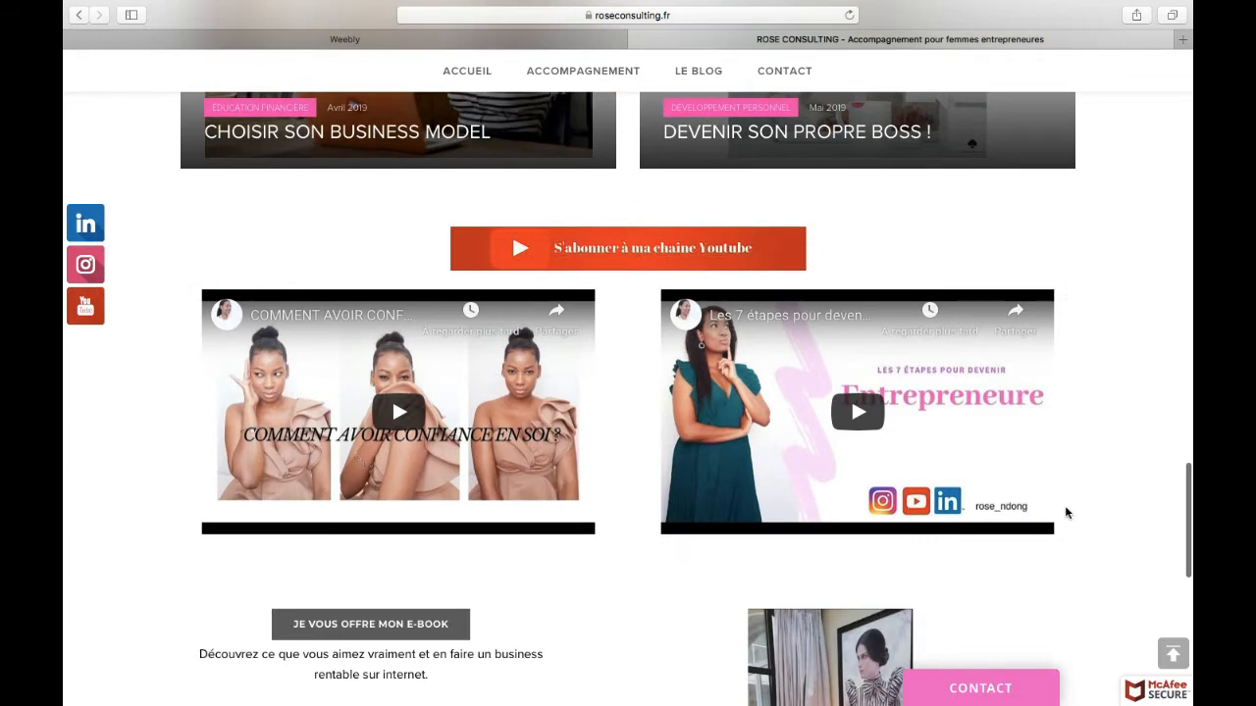
# Step: Dismiss the e-book pop-up and look through the home page down to the free e-book and reading sections
pyautogui.scroll(-1, 1067, 512)
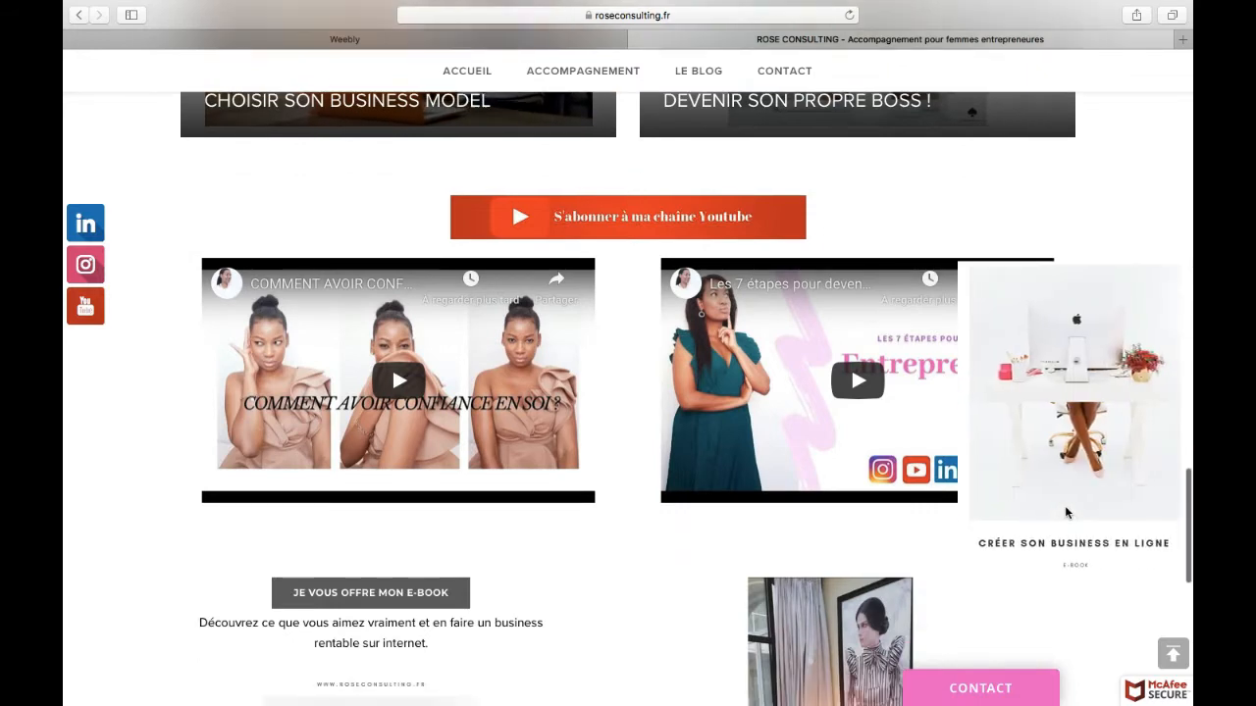
pyautogui.click(1176, 279)
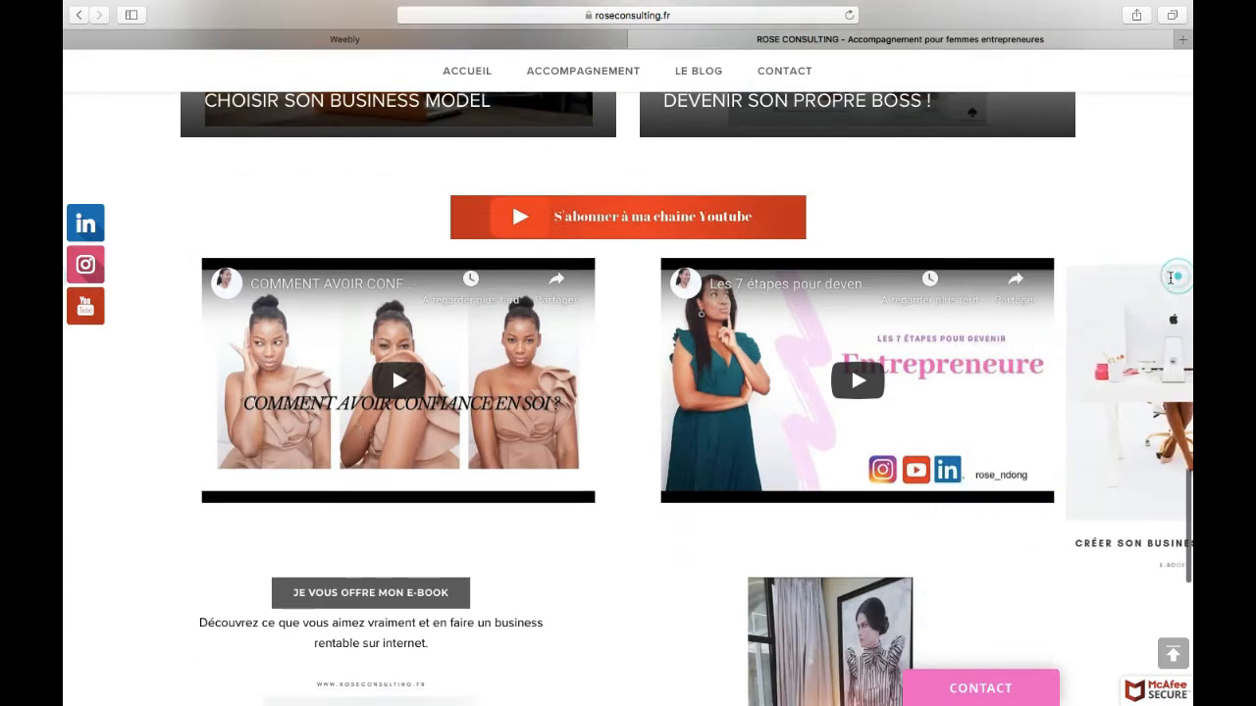
pyautogui.scroll(-5, 1172, 282)
pyautogui.scroll(-2, 1171, 283)
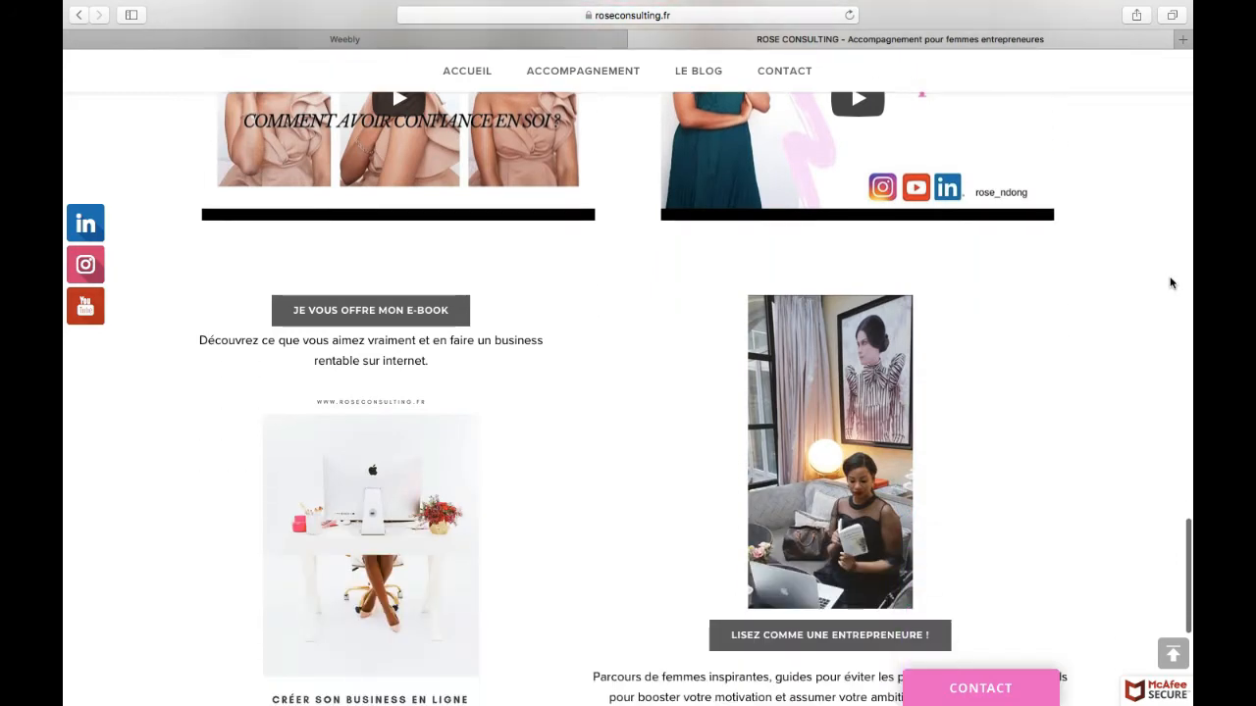
pyautogui.scroll(-3, 223, 449)
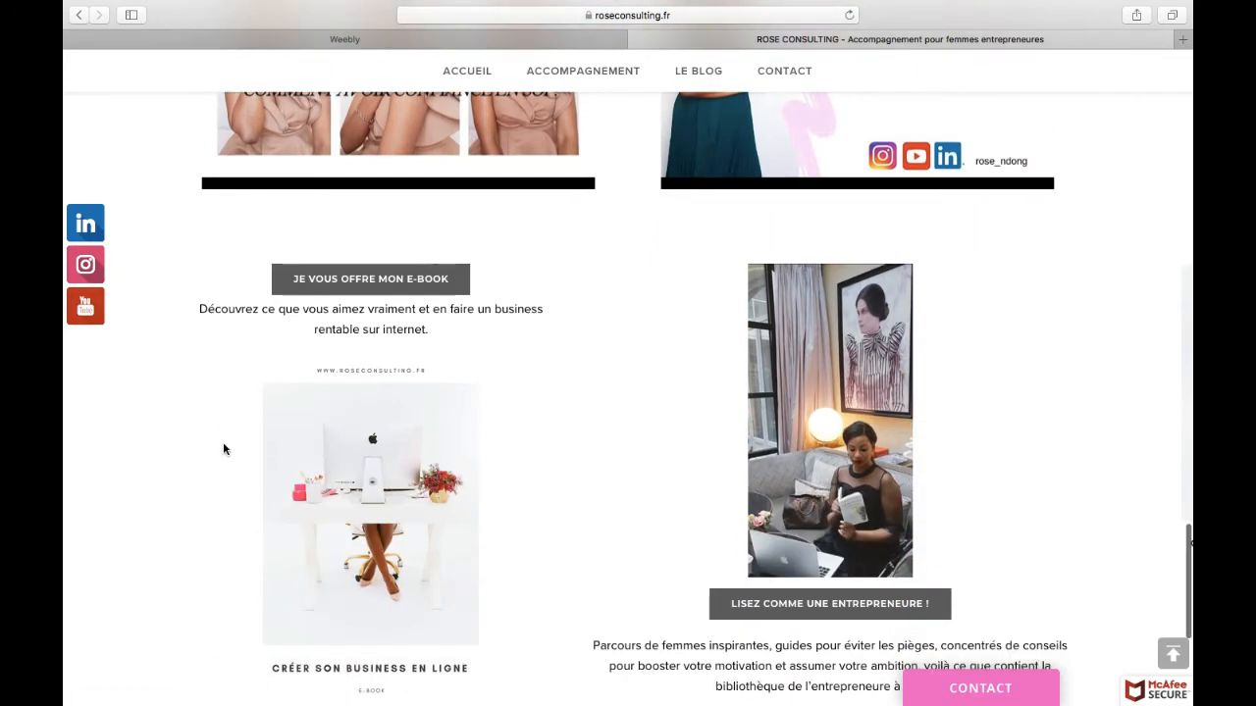
pyautogui.scroll(-1, 223, 449)
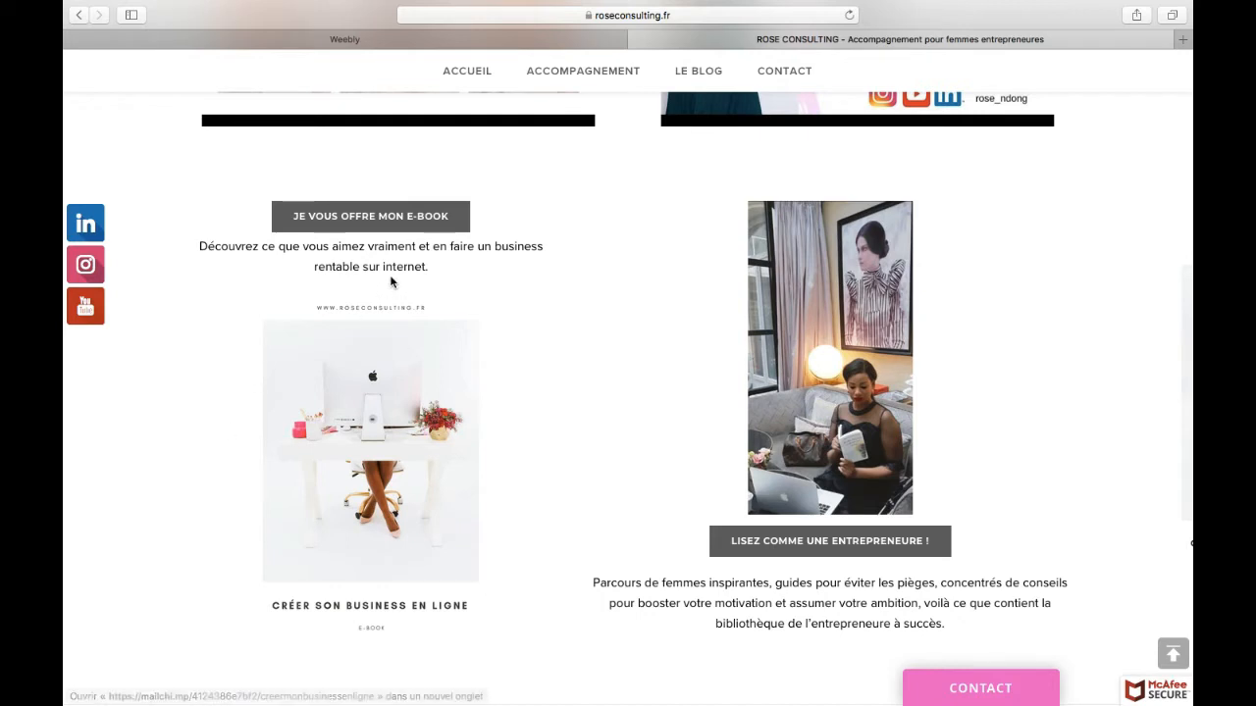
# Step: Open the free e-book offer from the home page, examine its sign-up form and return to the home page
pyautogui.click(411, 218)
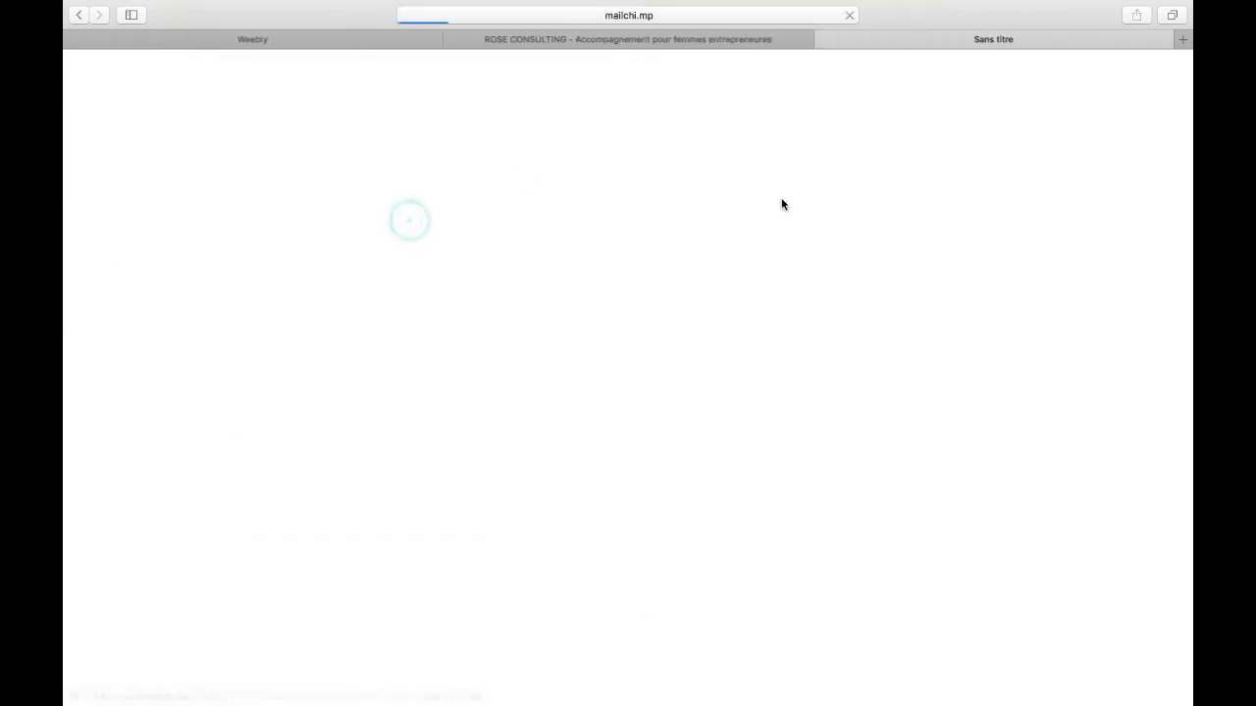
pyautogui.scroll(-10, 857, 209)
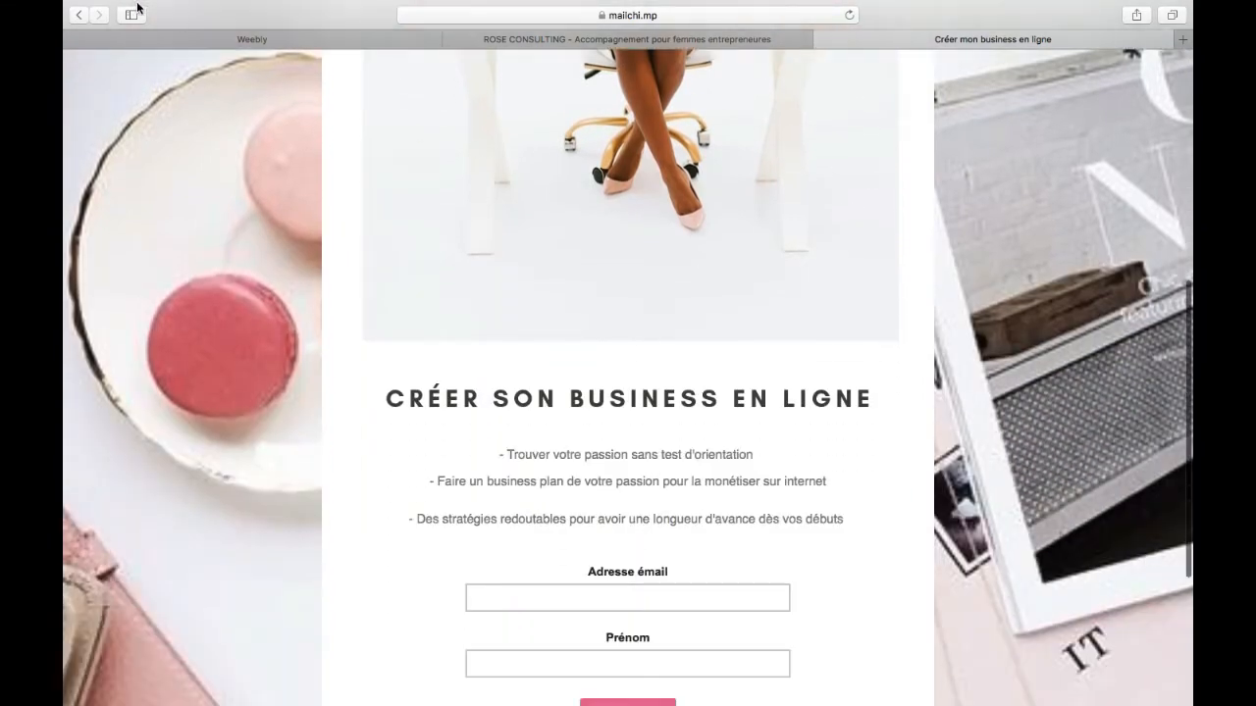
pyautogui.click(81, 16)
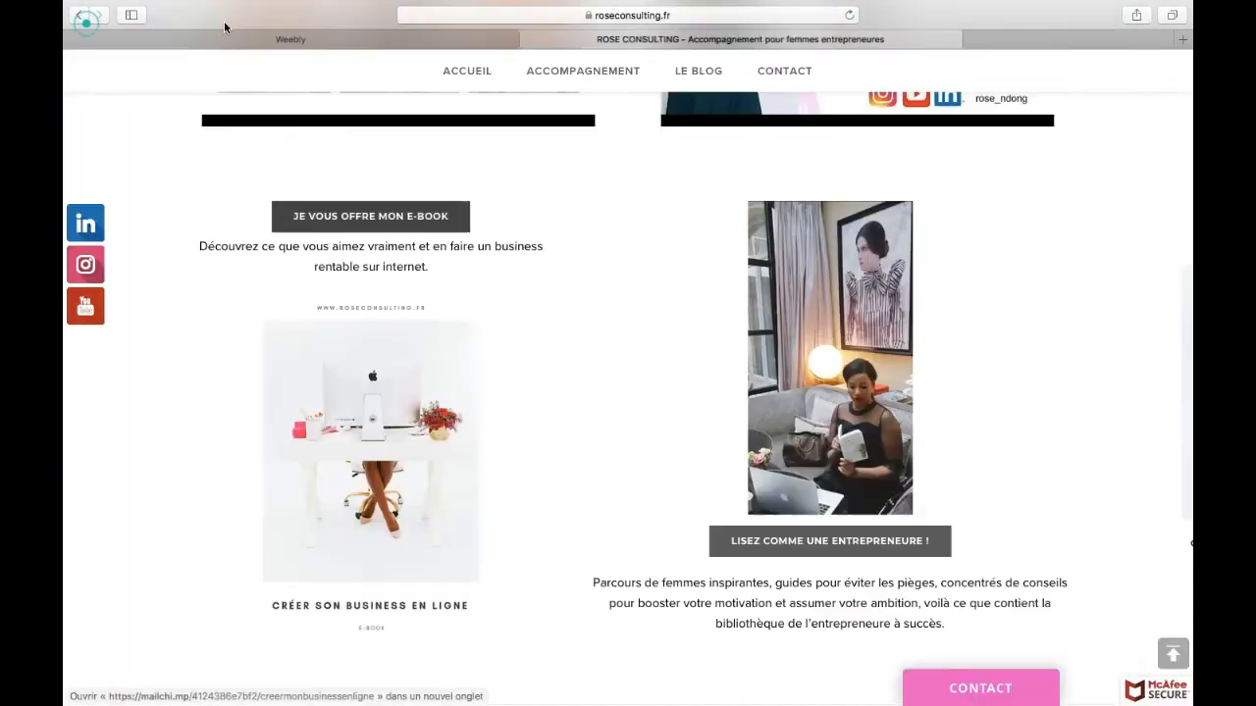
# Step: Open the "Lisez comme une entrepreneure !" page, browse its recommended books and return to the home page
pyautogui.click(822, 547)
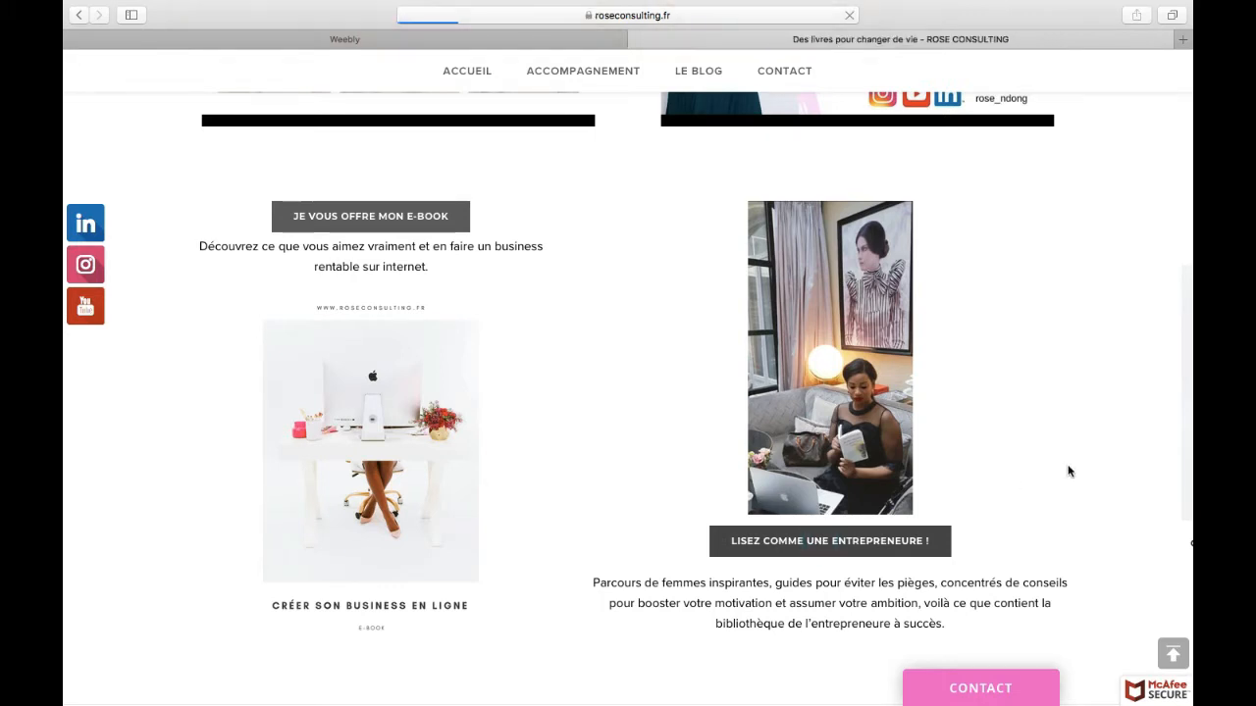
pyautogui.scroll(-3, 1069, 471)
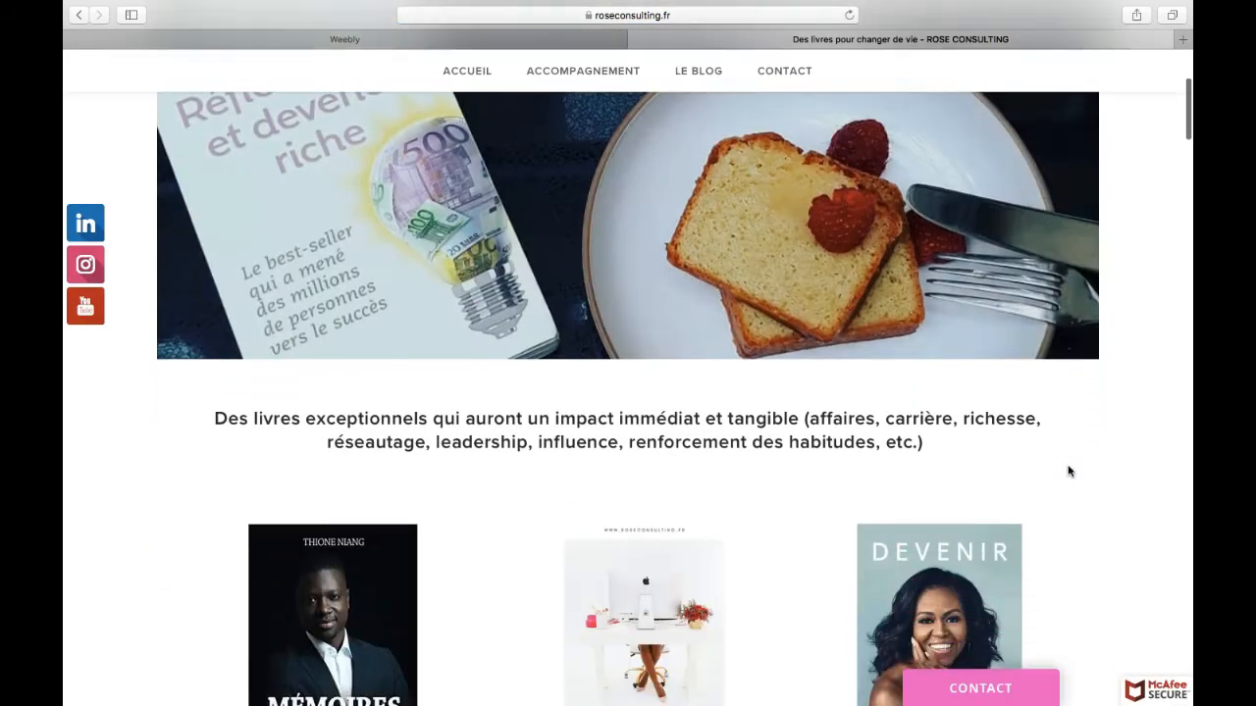
pyautogui.scroll(-5, 1166, 375)
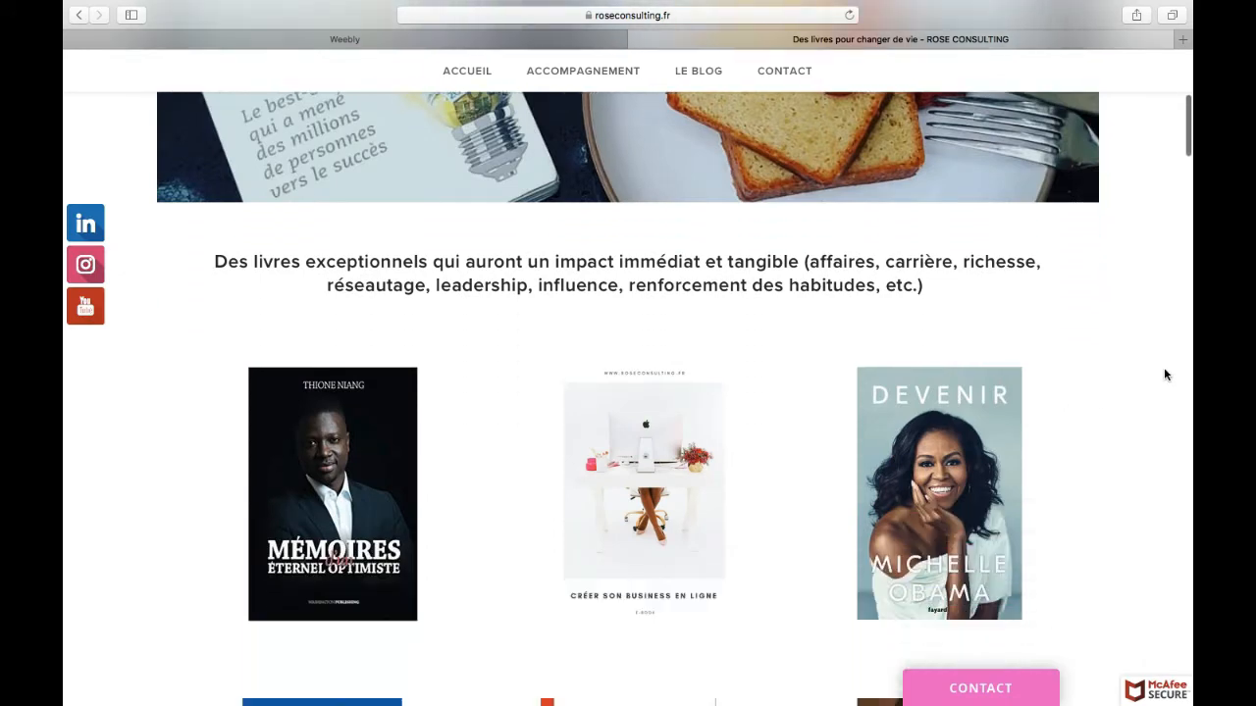
pyautogui.scroll(-8, 1166, 375)
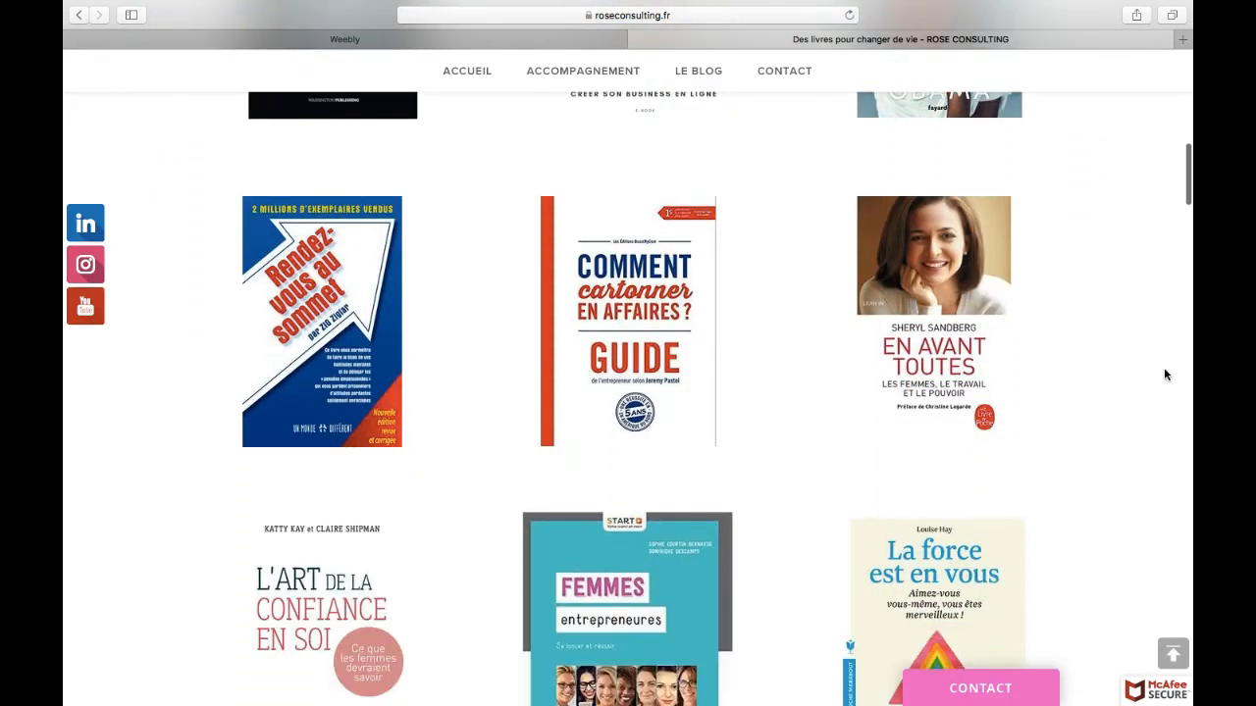
pyautogui.scroll(12, 1165, 374)
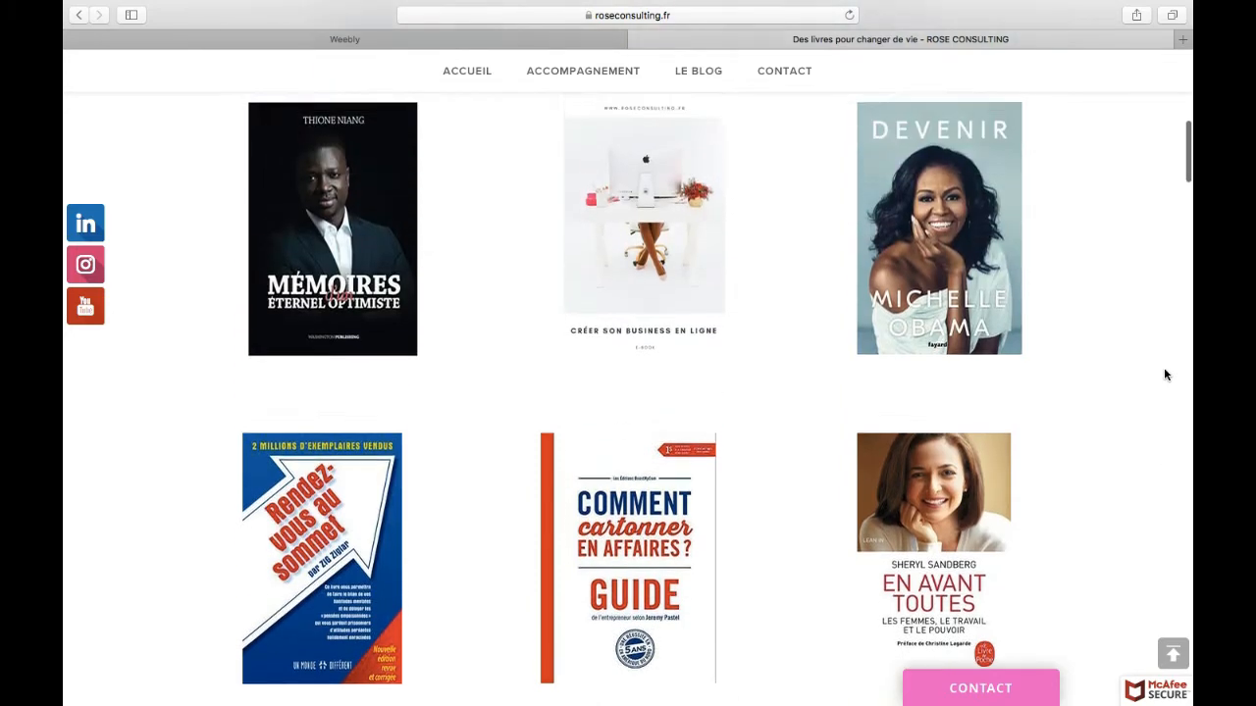
pyautogui.scroll(5, 1165, 375)
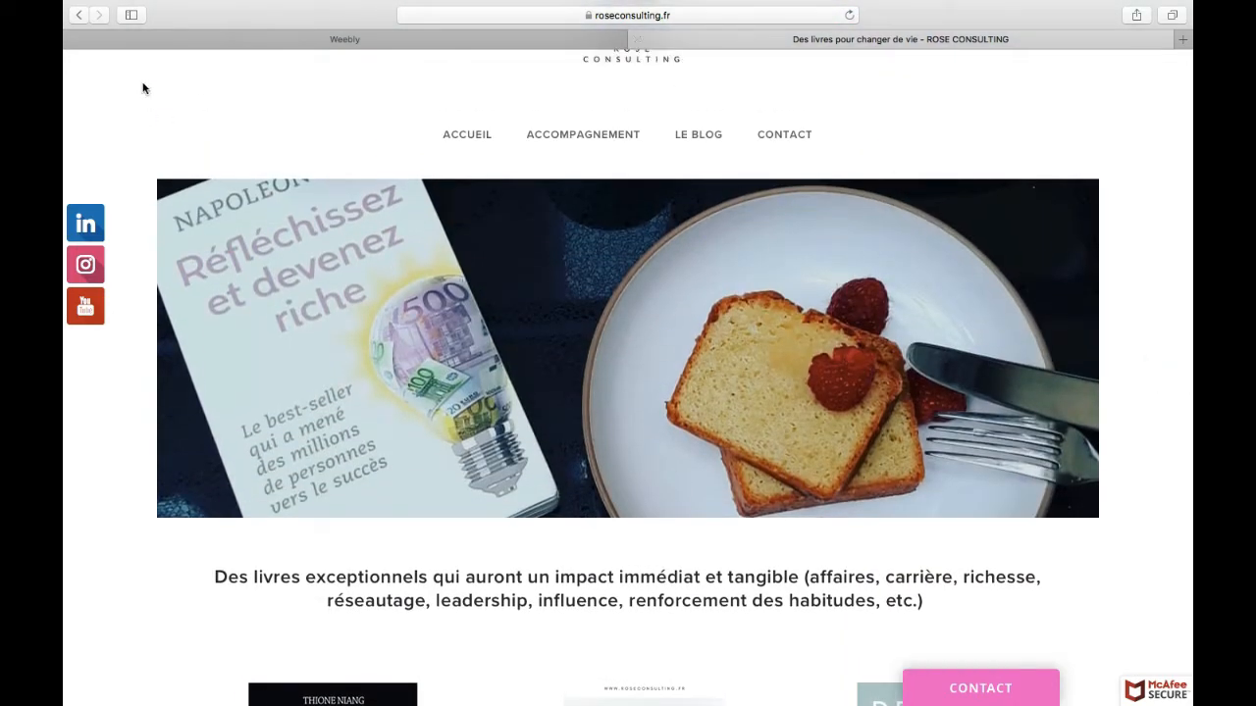
pyautogui.click(78, 15)
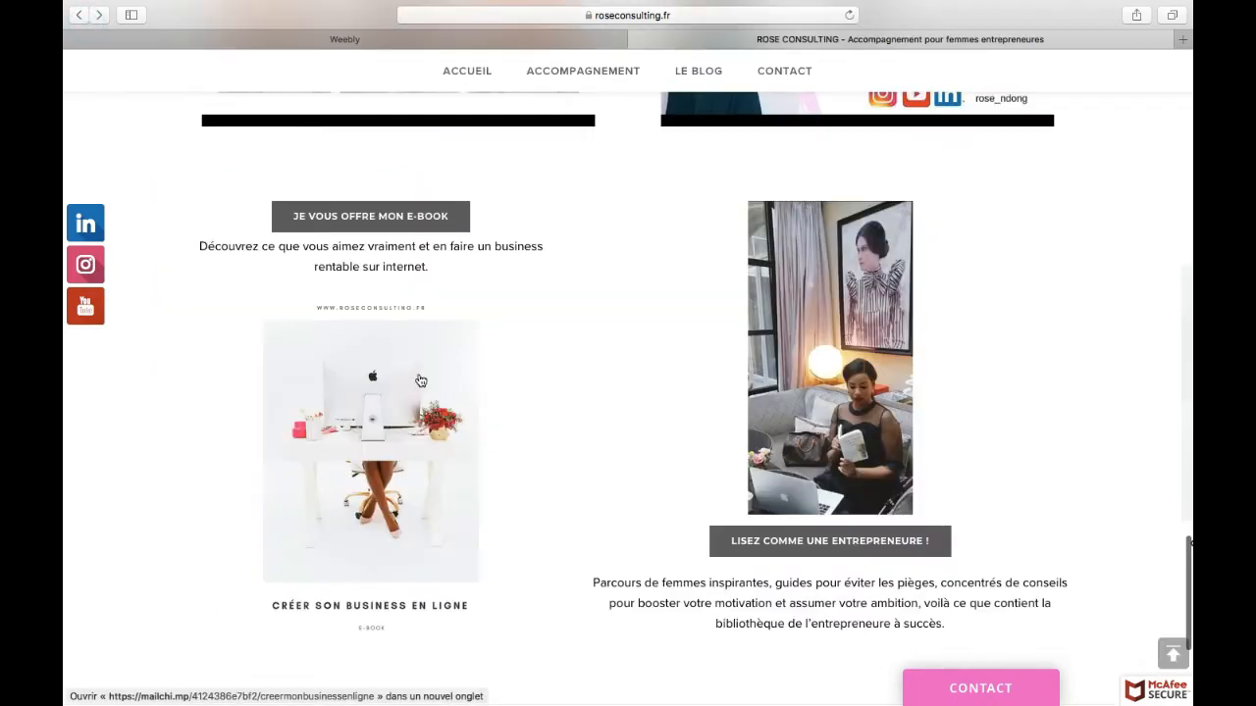
# Step: Open the Accompagnement page, view the booking calendar of the Mentoring business package and return to the mentoring page
pyautogui.click(588, 75)
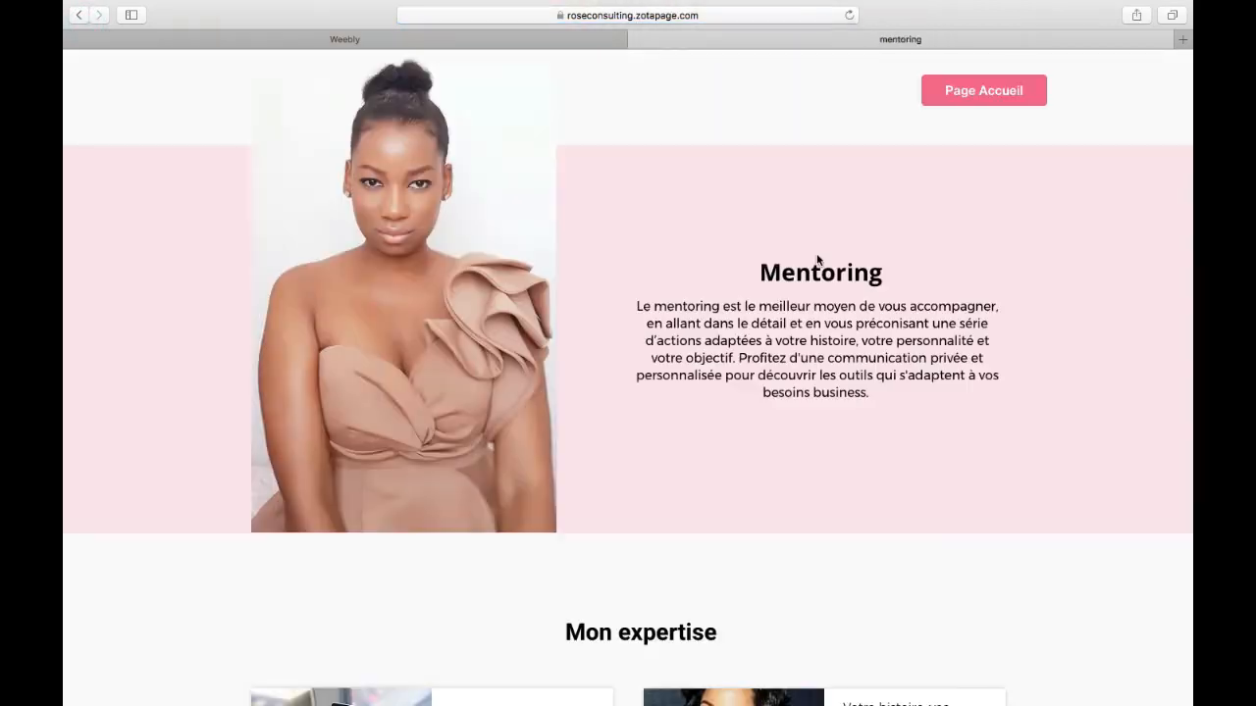
pyautogui.scroll(-5, 817, 259)
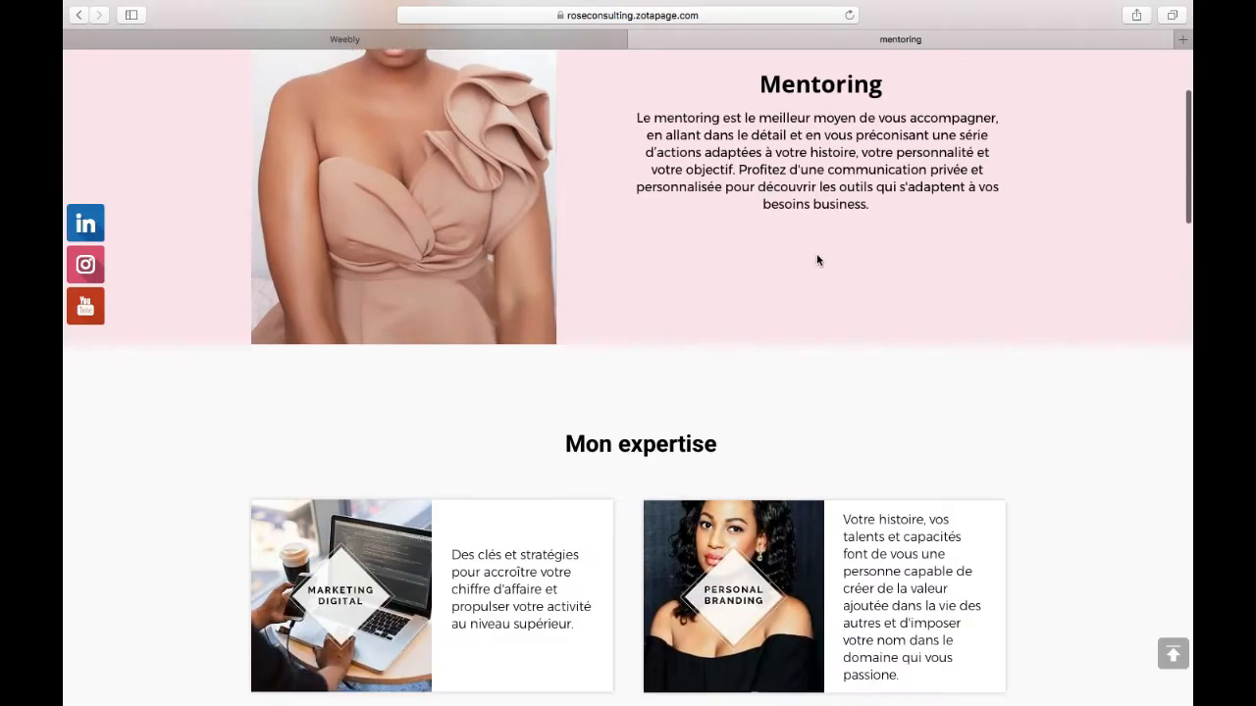
pyautogui.scroll(-10, 817, 260)
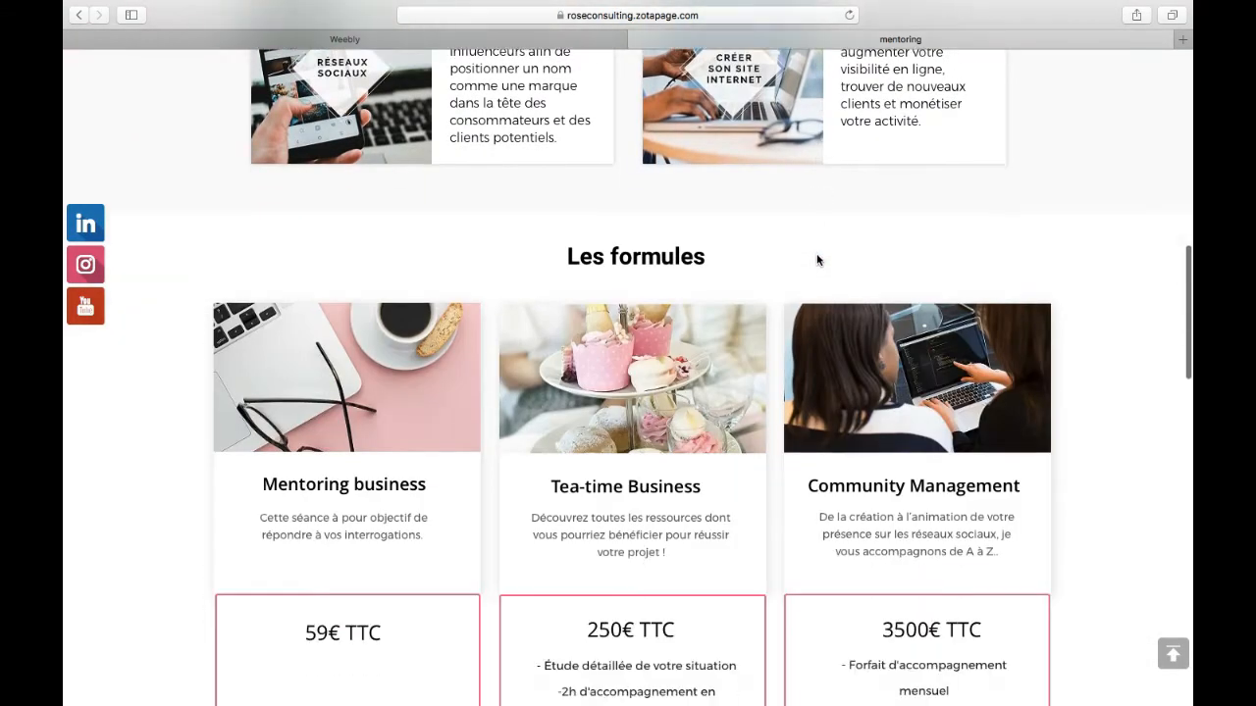
pyautogui.scroll(-2, 817, 260)
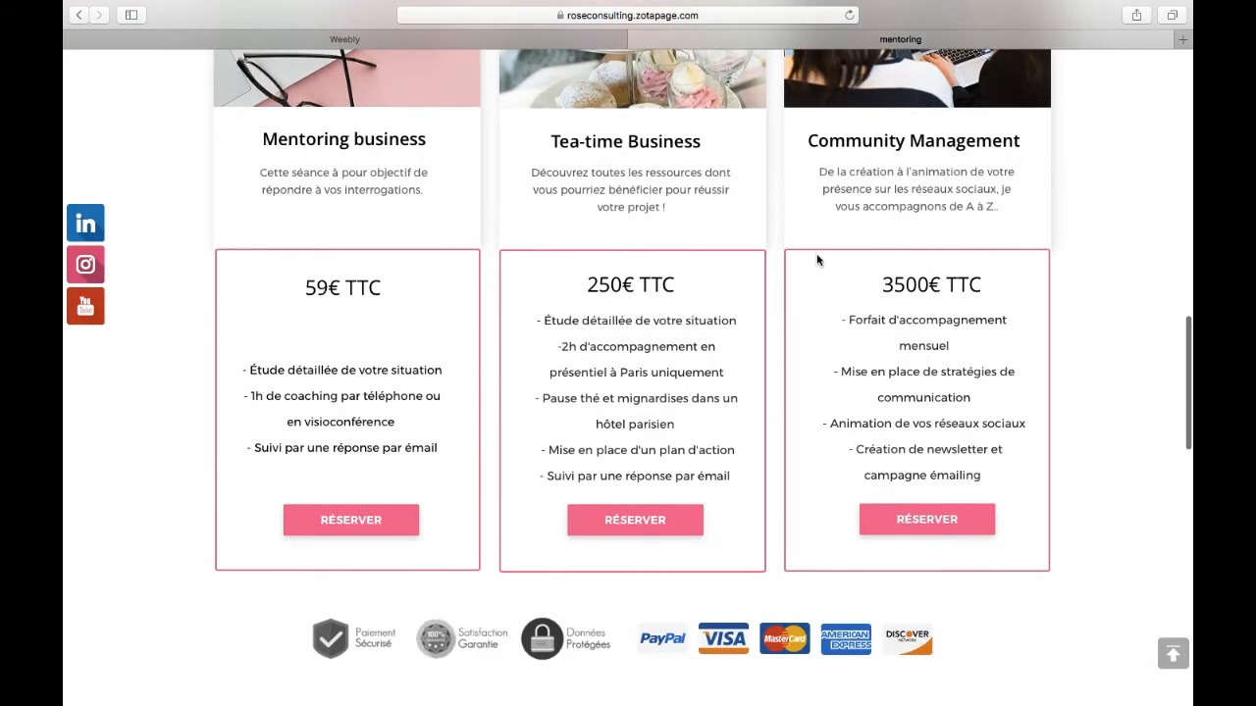
pyautogui.click(391, 519)
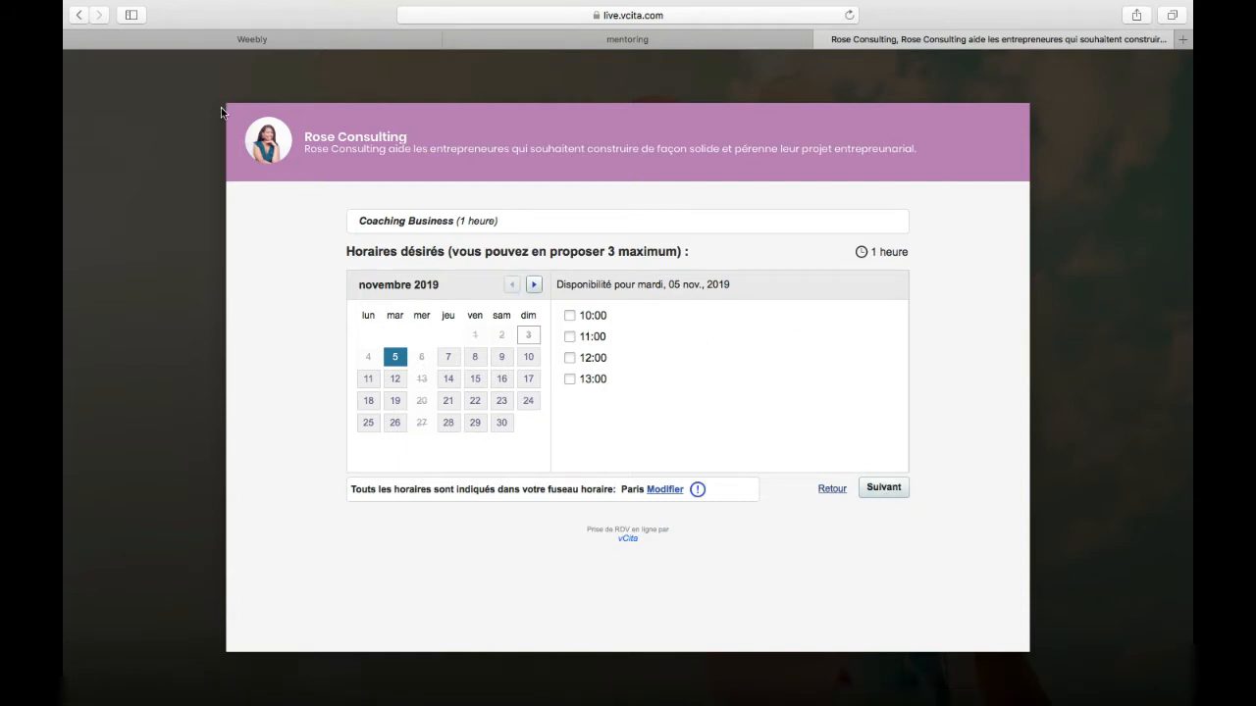
pyautogui.click(77, 17)
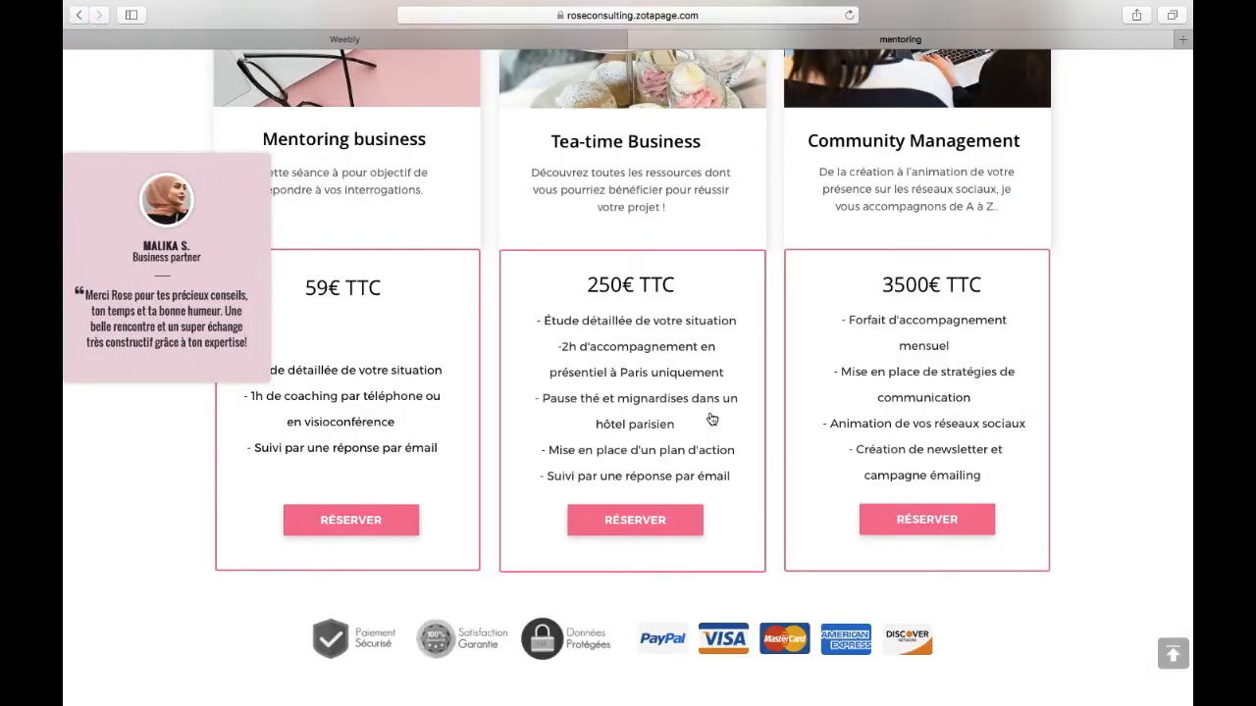
# Step: Open the service booking list from the "Votre portail personnalisé" section and return to the mentoring page
pyautogui.scroll(-4, 711, 419)
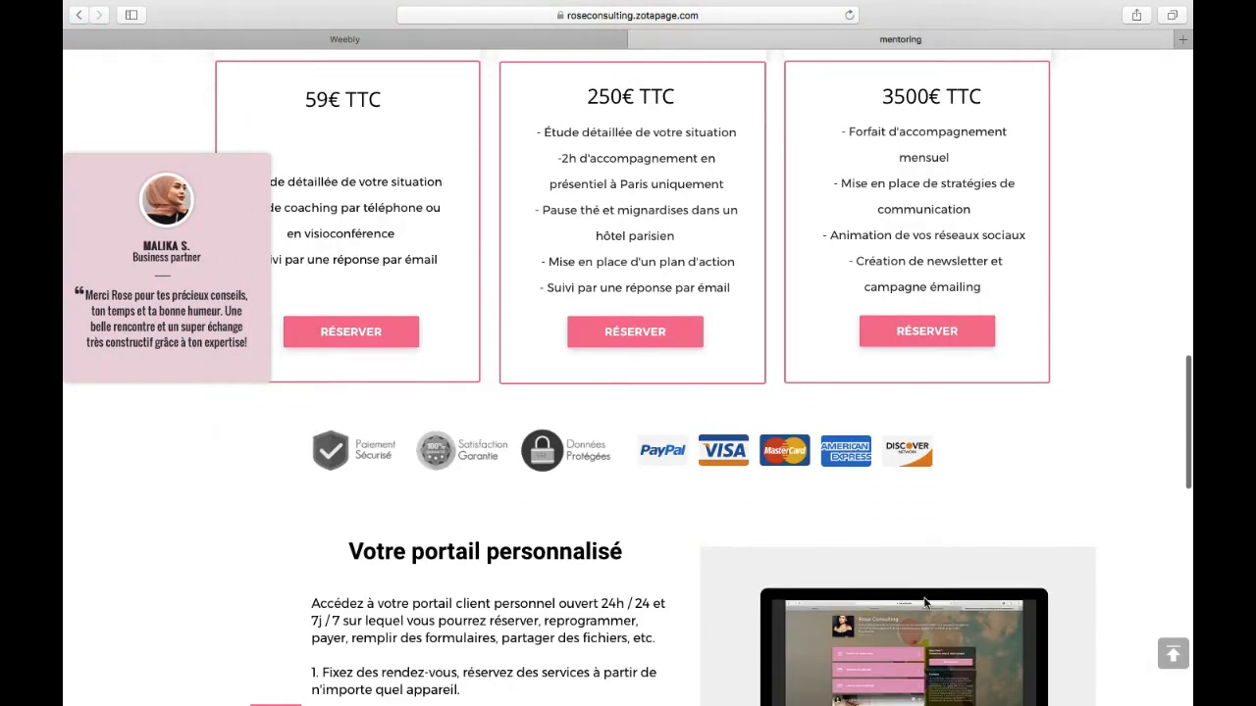
pyautogui.scroll(-8, 924, 603)
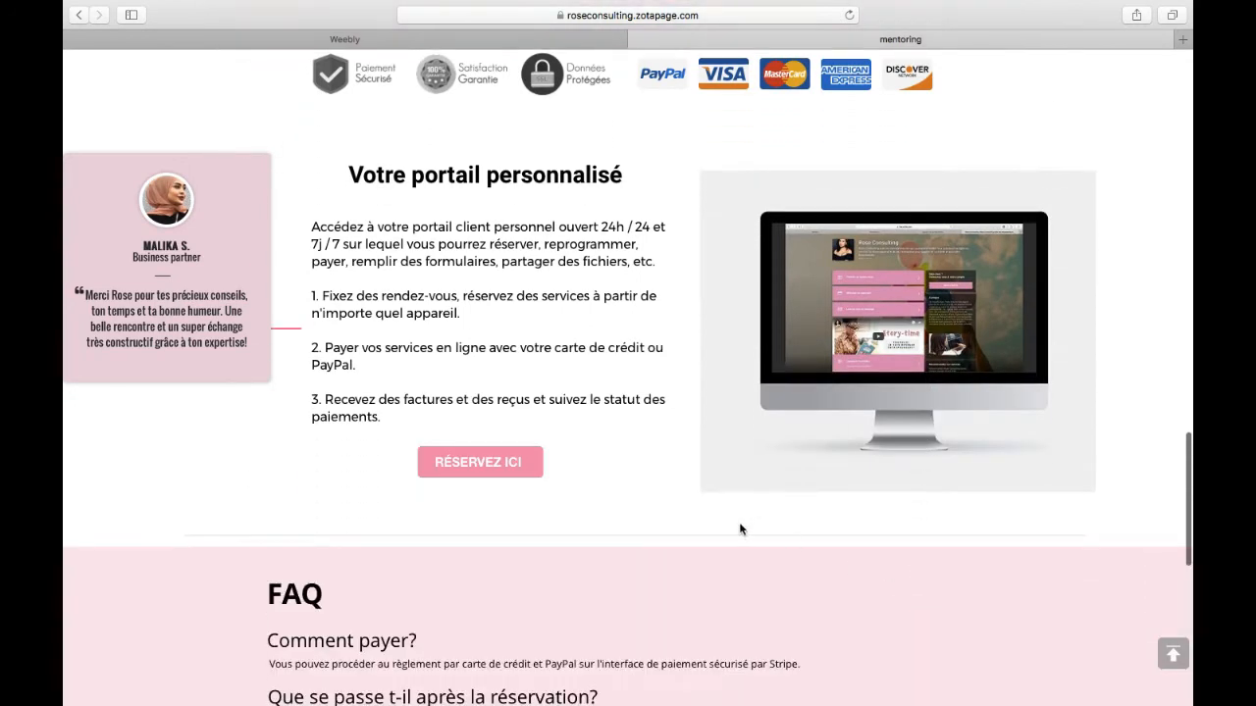
pyautogui.click(539, 473)
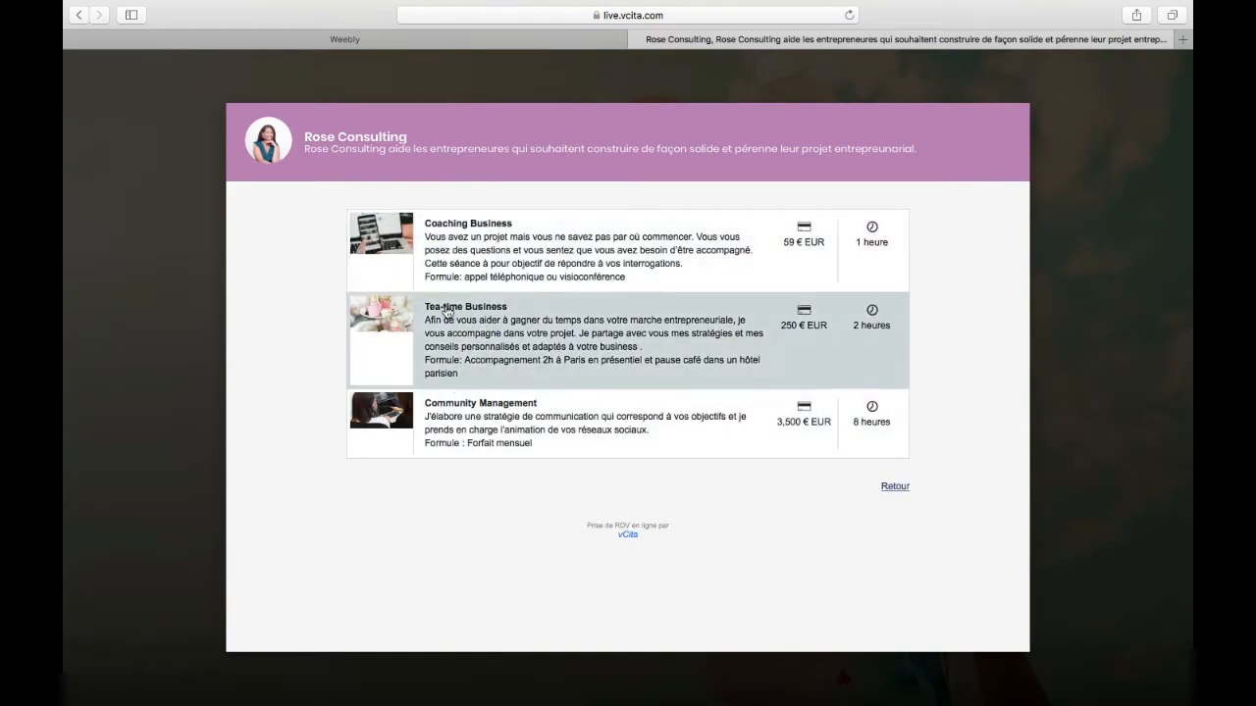
pyautogui.click(79, 16)
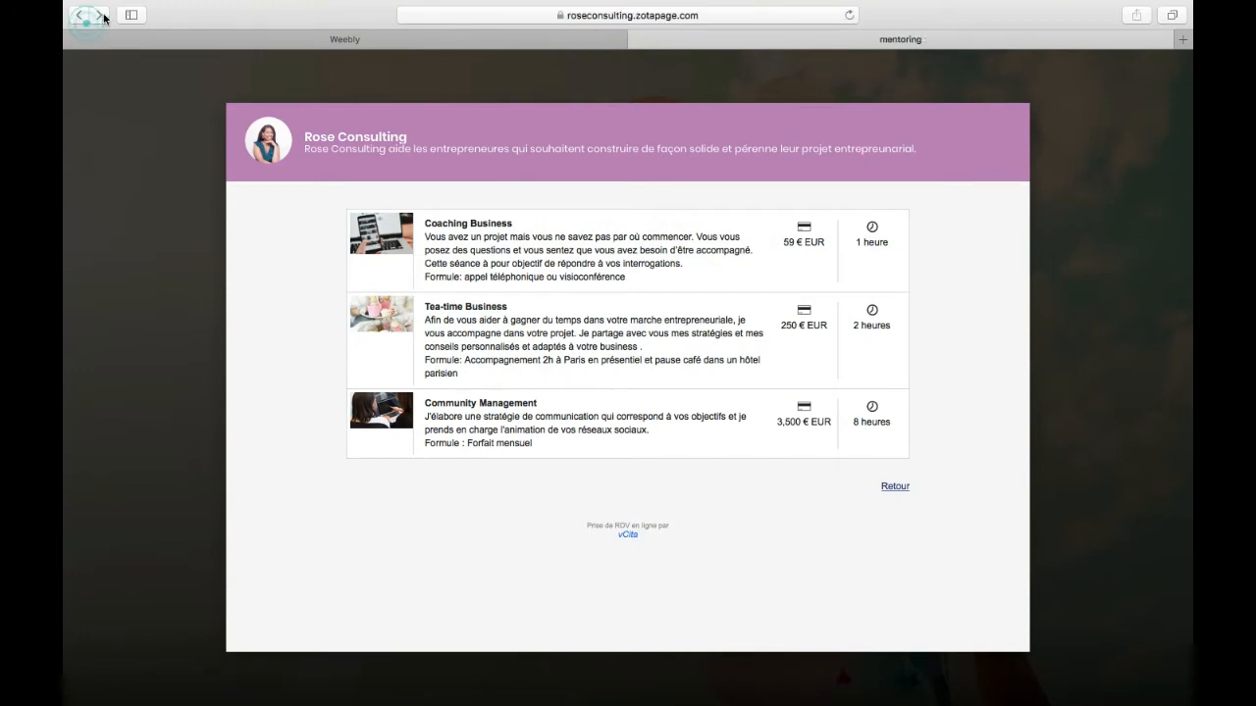
# Step: Look over the mentoring page's FAQ and open the site's home page from the mentoring page
pyautogui.scroll(-2, 813, 275)
pyautogui.scroll(-1, 814, 275)
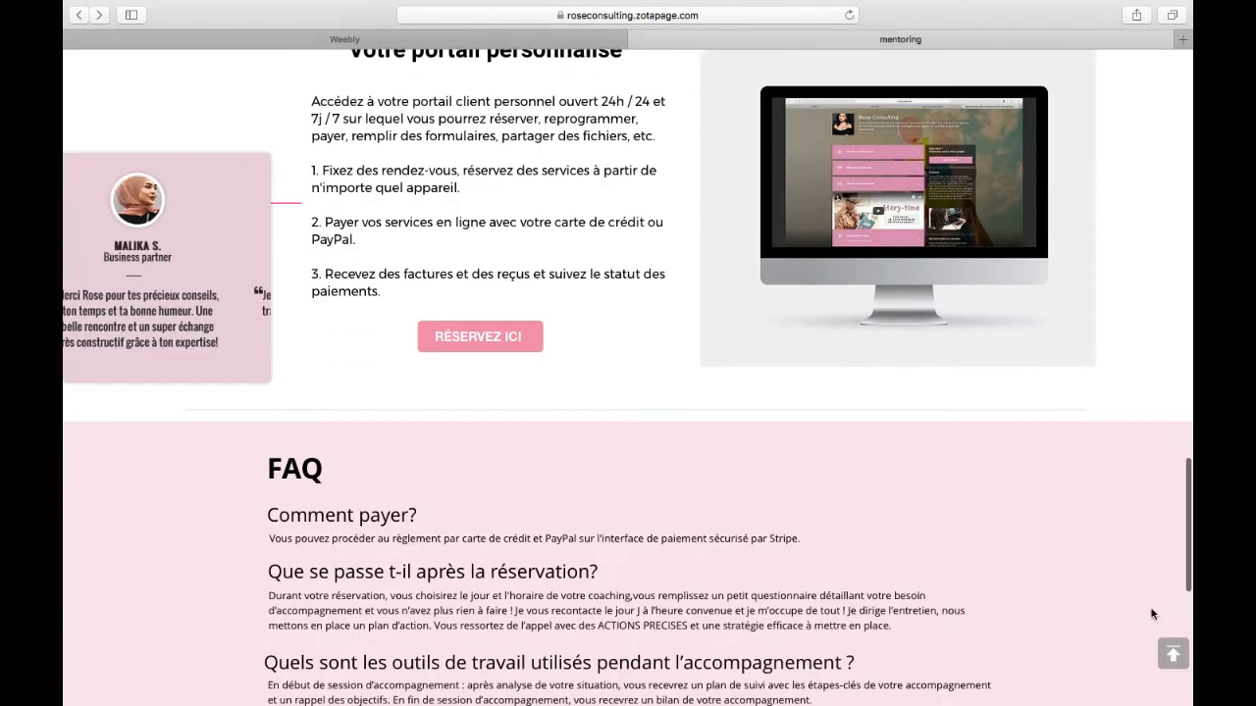
pyautogui.moveTo(1187, 584); pyautogui.dragTo(1171, 168)
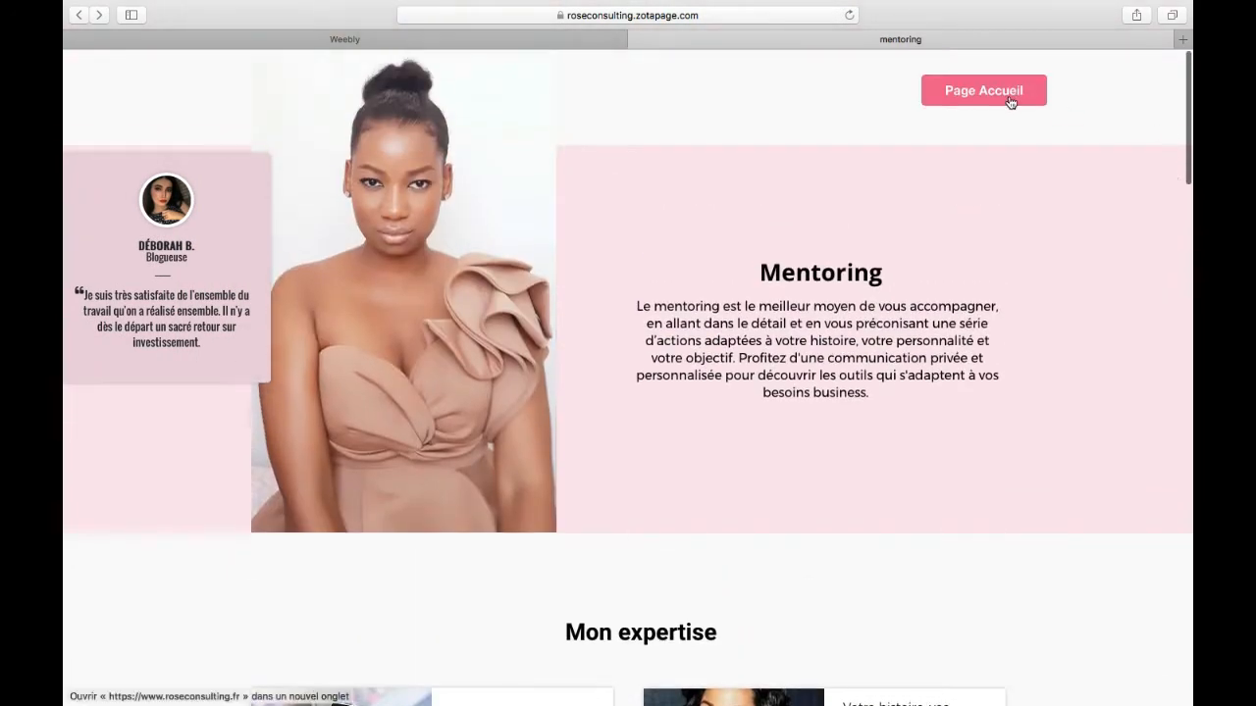
pyautogui.click(971, 96)
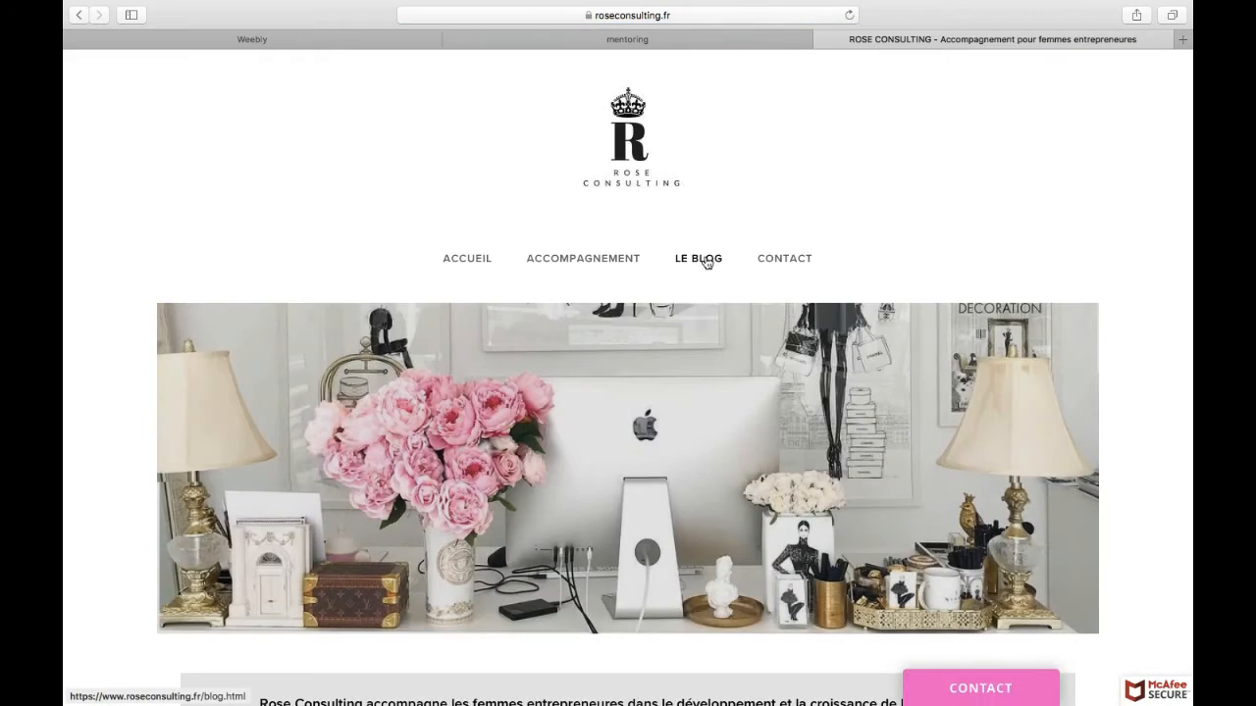
# Step: Open the blog page, browse its articles and sidebar, and return to the beginning of the page
pyautogui.click(705, 262)
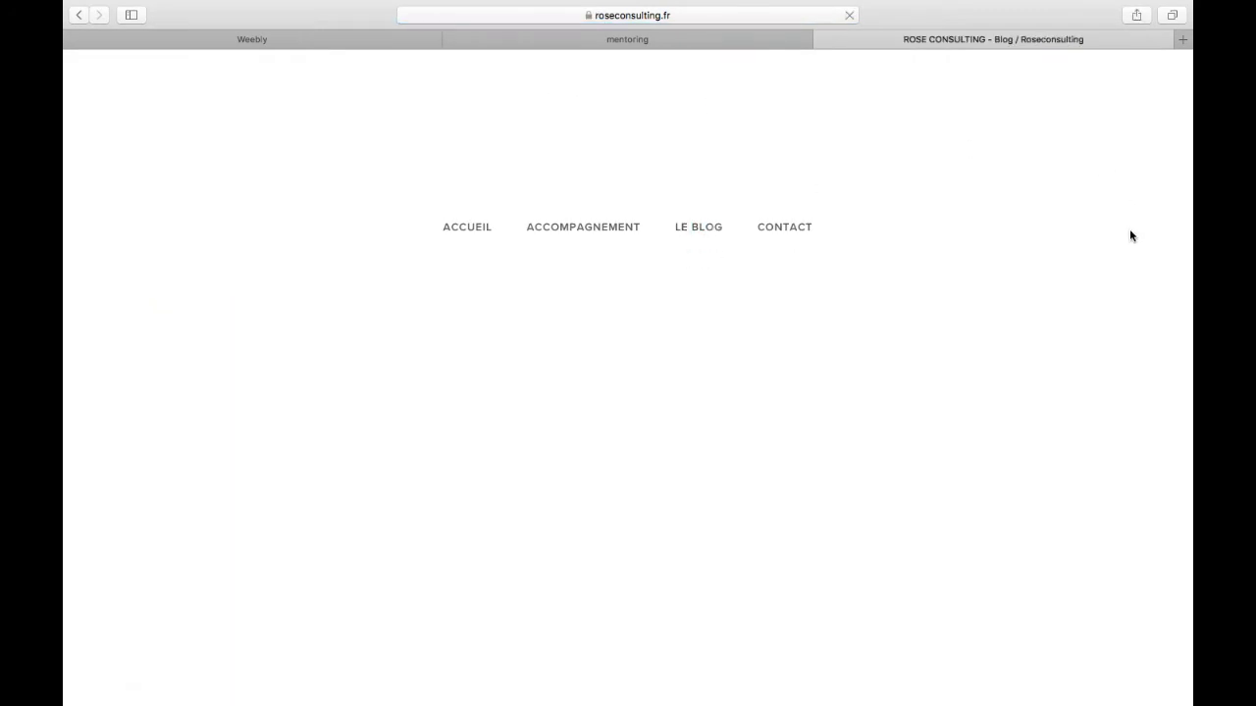
pyautogui.scroll(-3, 1130, 232)
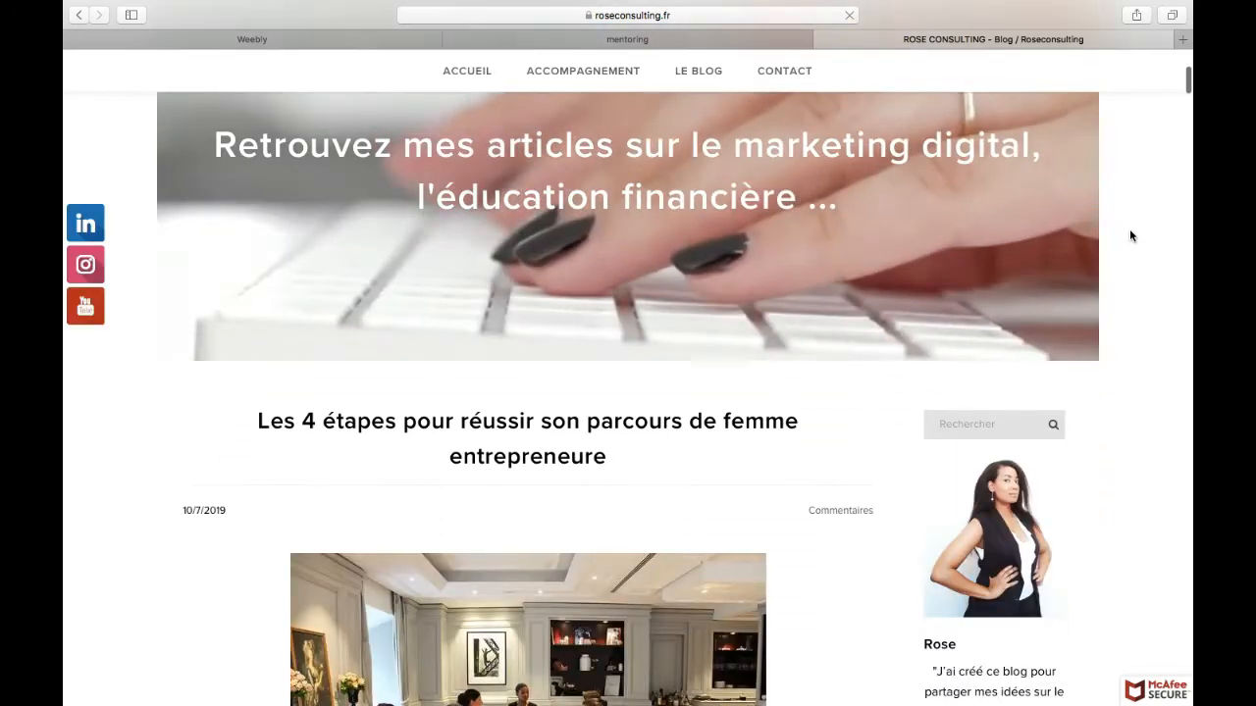
pyautogui.scroll(-10, 1130, 236)
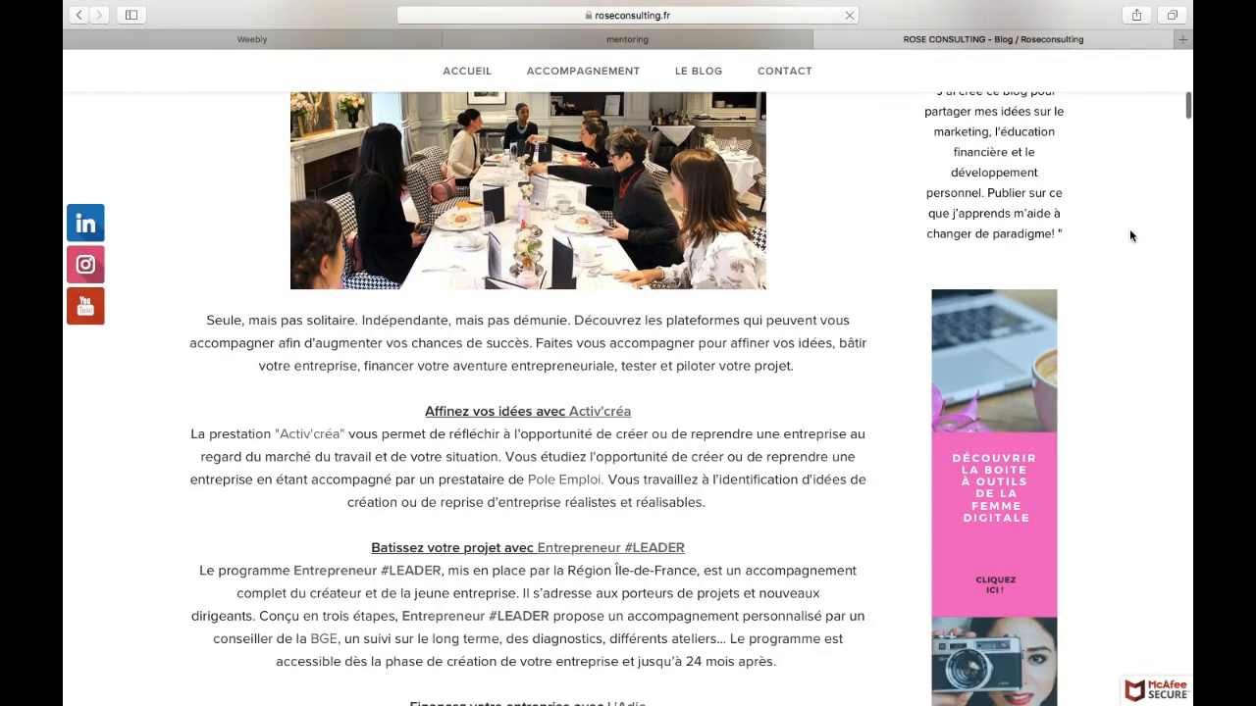
pyautogui.scroll(-6, 1130, 236)
pyautogui.scroll(-8, 1129, 235)
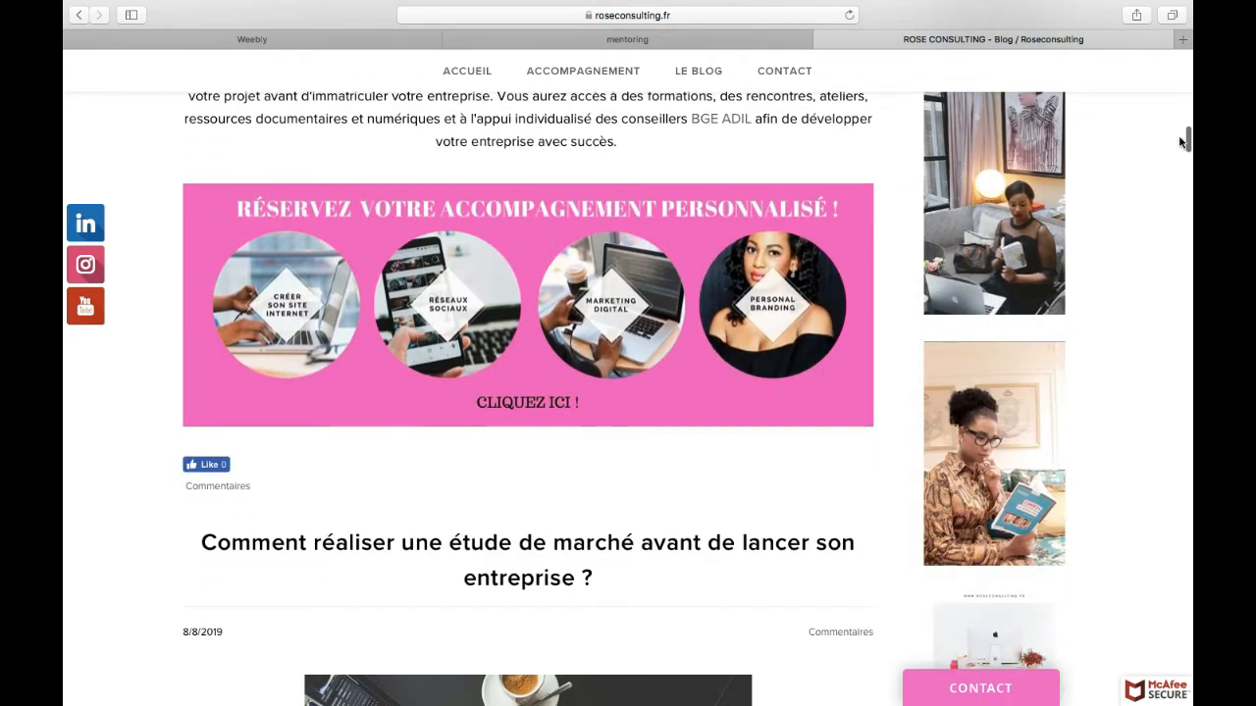
pyautogui.moveTo(1182, 142); pyautogui.dragTo(1182, 61)
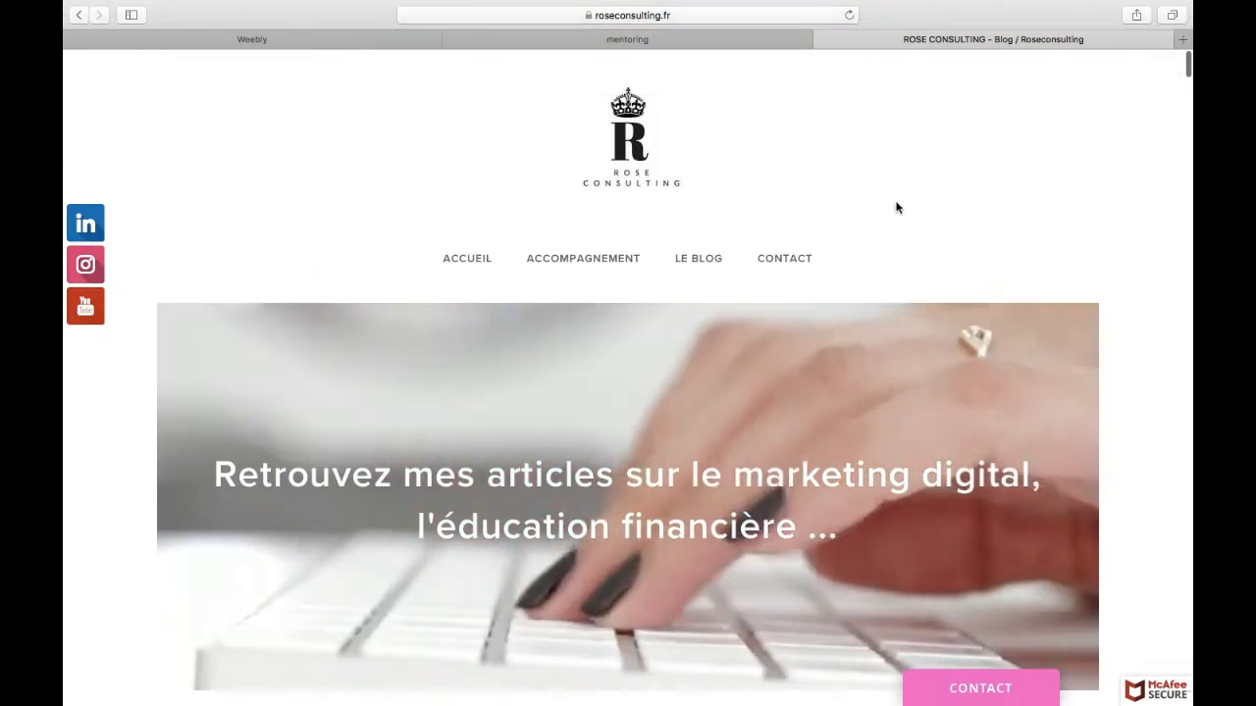
# Step: Open the Contact page to view its appointment, payment and message options, and return to the blog
pyautogui.click(777, 259)
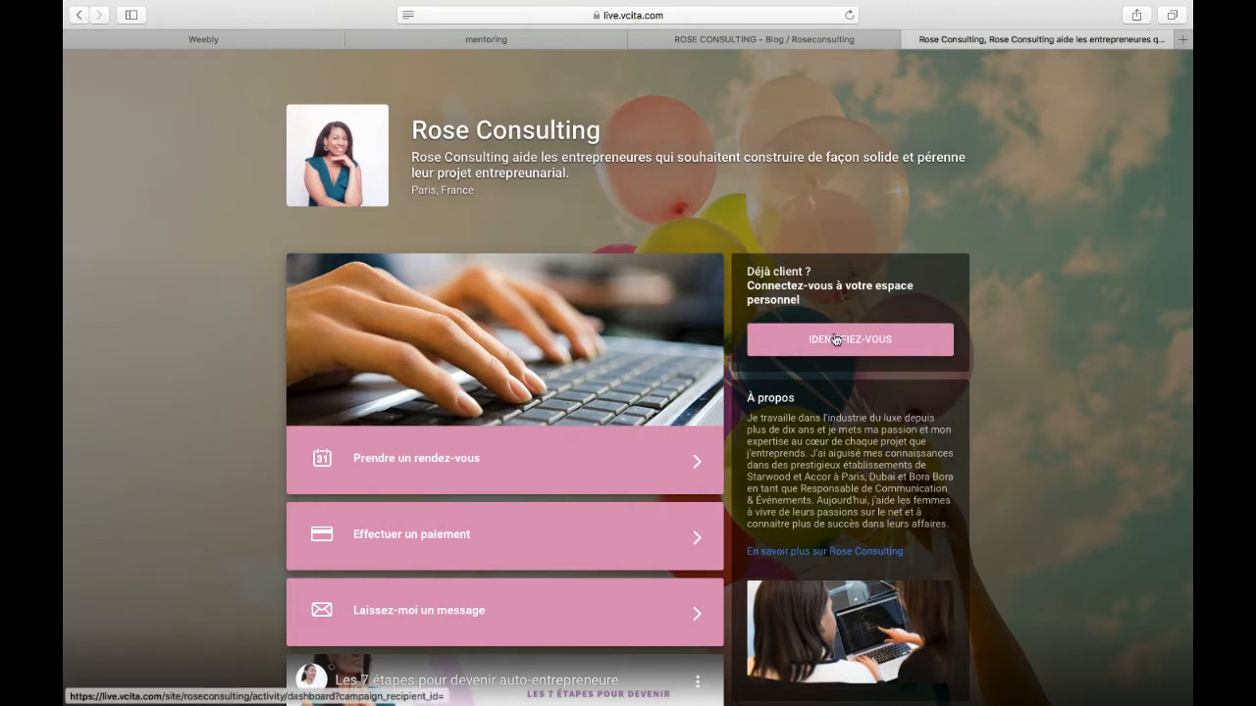
pyautogui.click(80, 16)
pyautogui.scroll(-1, 449, 269)
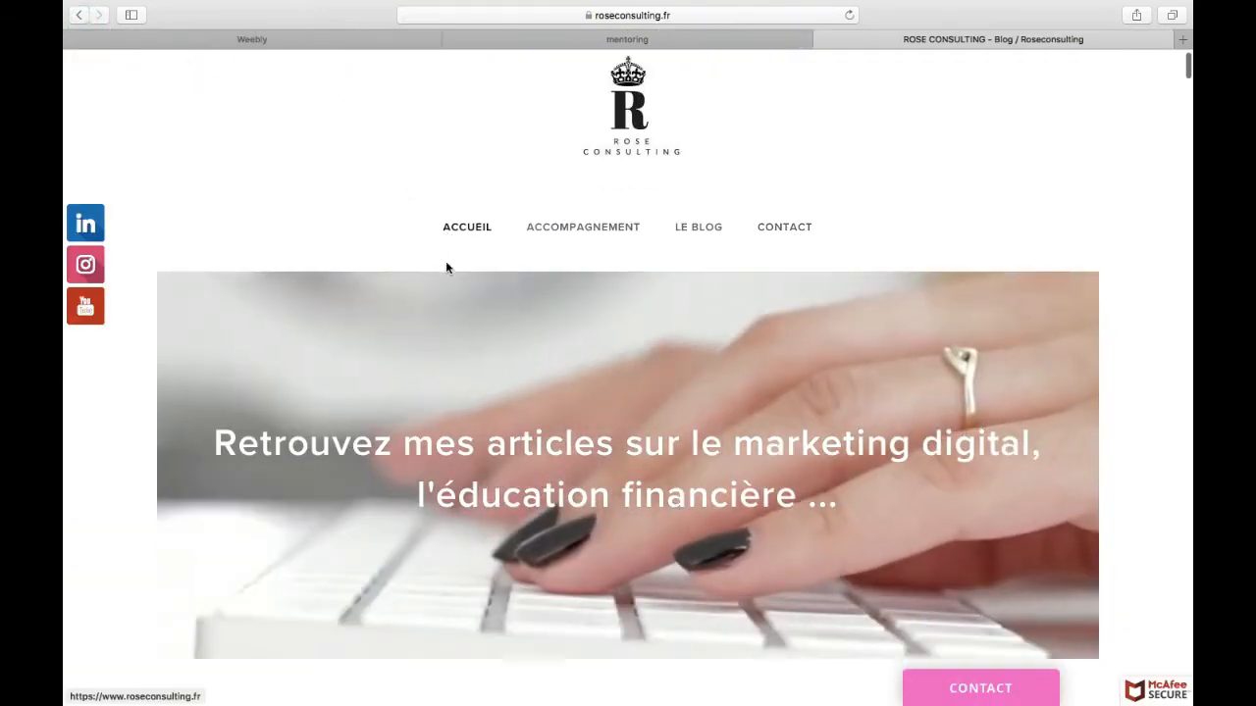
# Step: Open the site's home page from the blog and look over its services and "QUI-SUIS-JE ?" sections
pyautogui.click(647, 136)
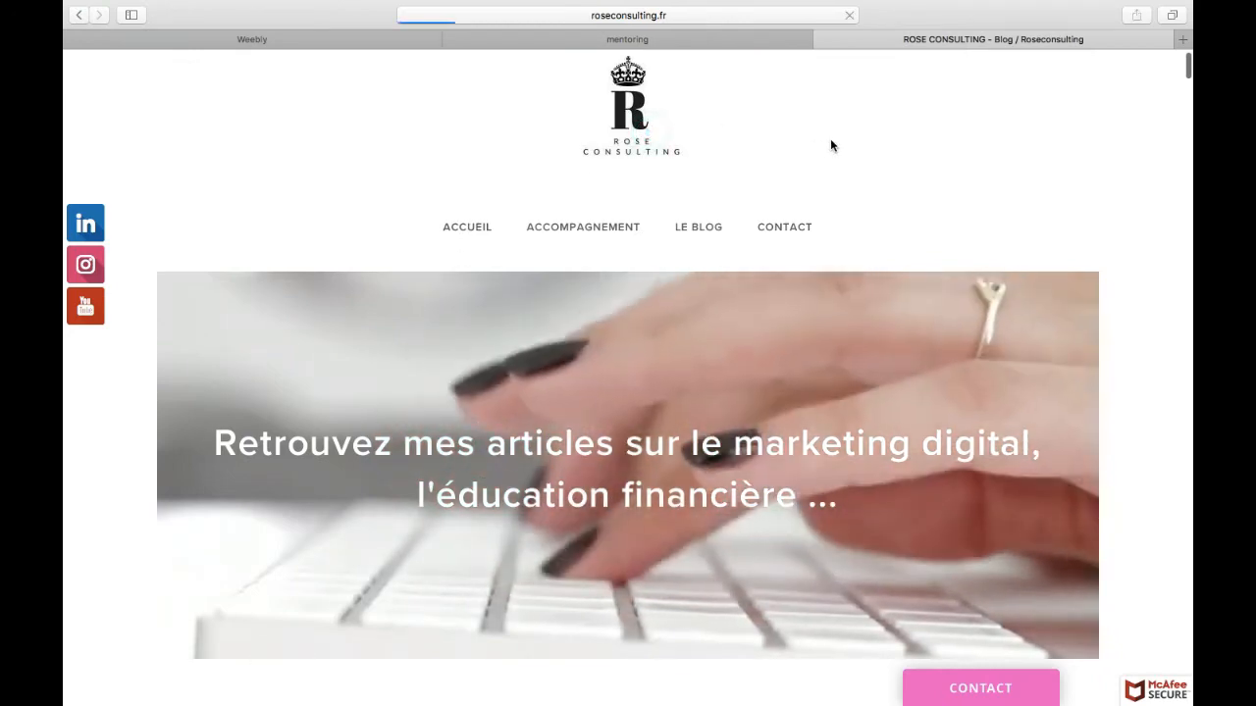
pyautogui.scroll(-8, 830, 145)
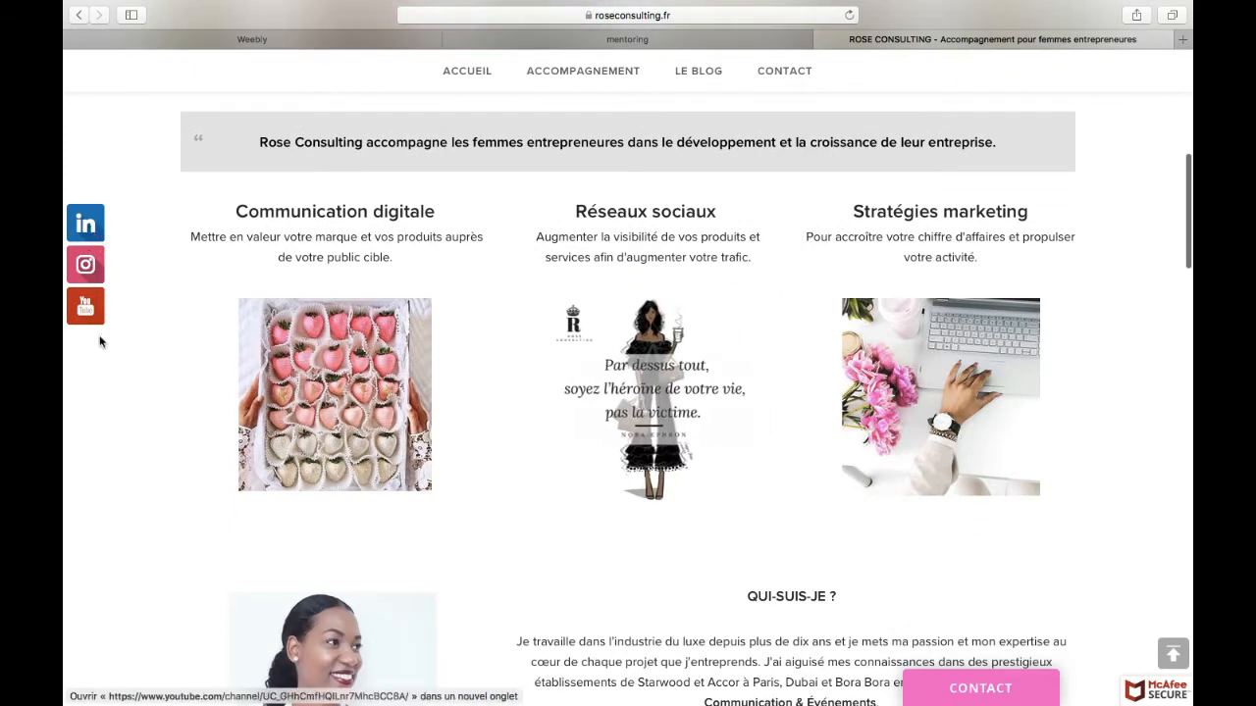
pyautogui.scroll(-5, 129, 412)
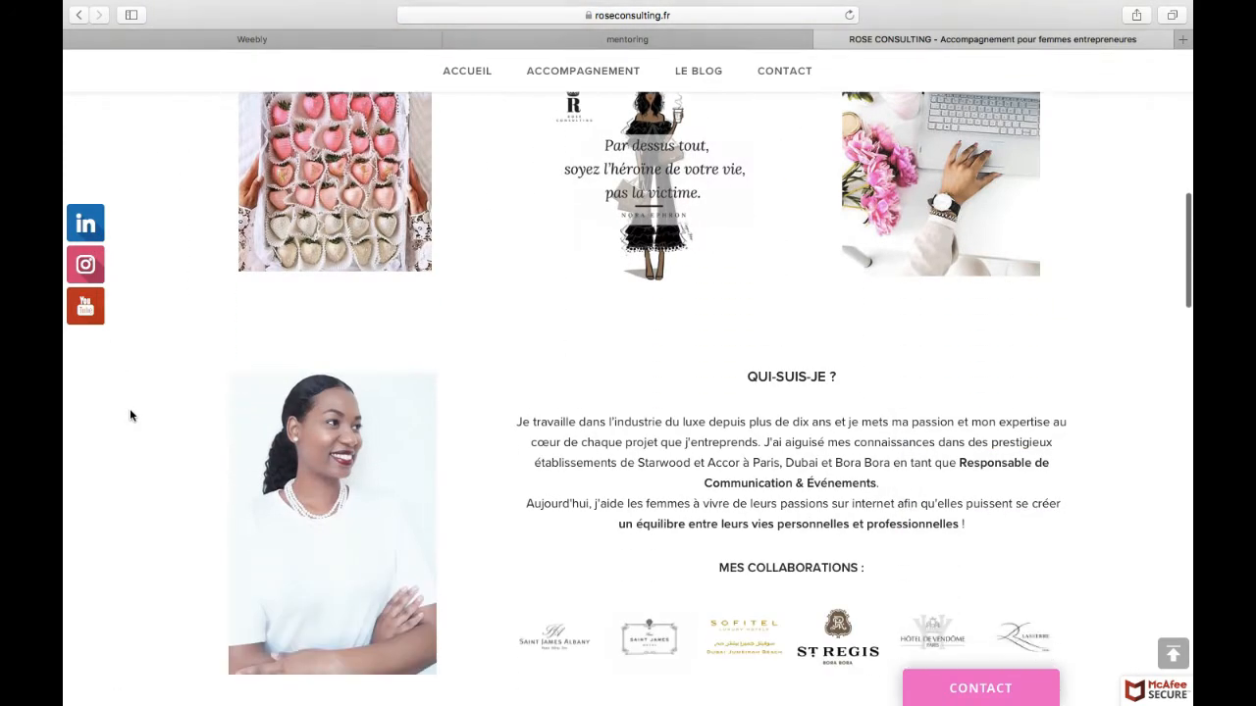
# Step: Open the appointment booking window from the contact widget to view it, and close it again
pyautogui.click(966, 690)
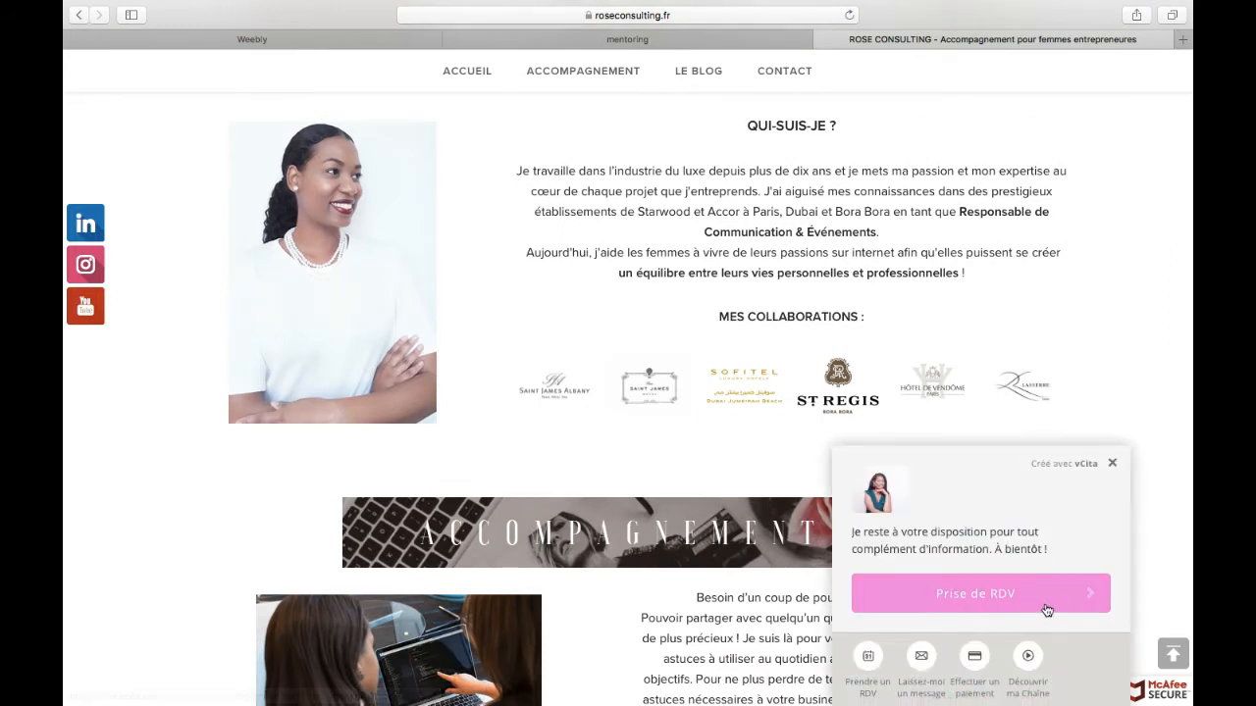
pyautogui.click(1046, 606)
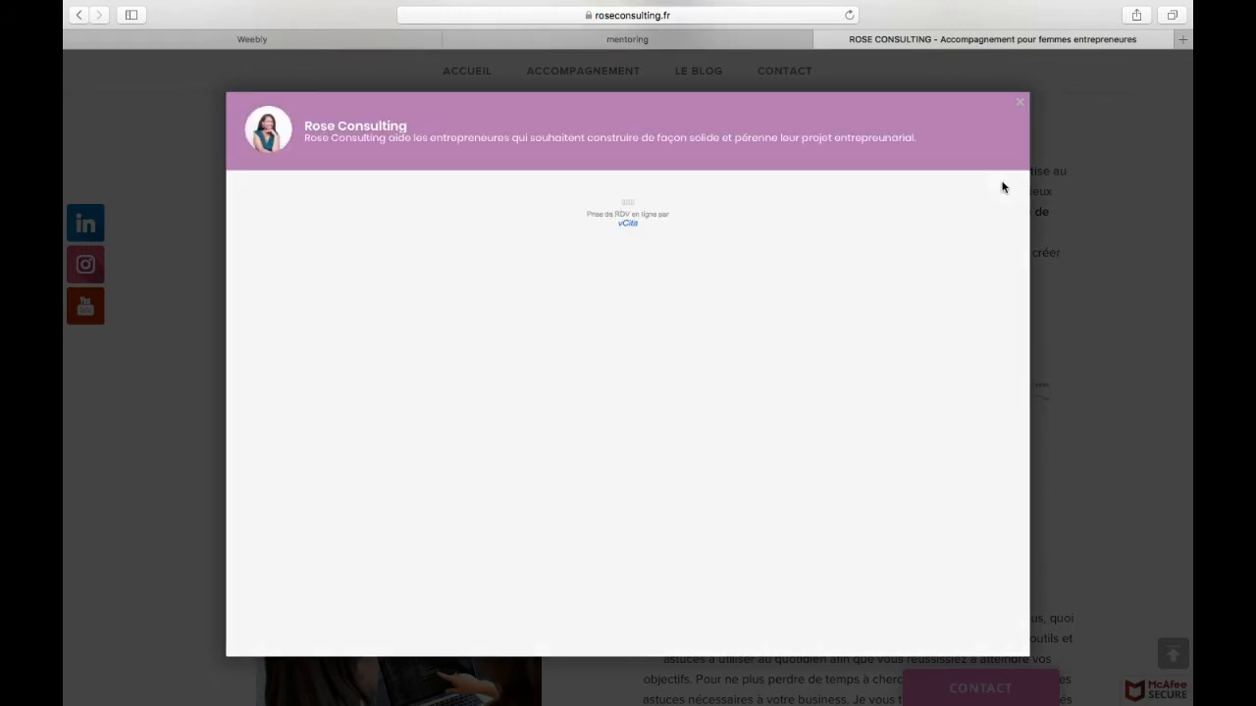
pyautogui.click(1020, 104)
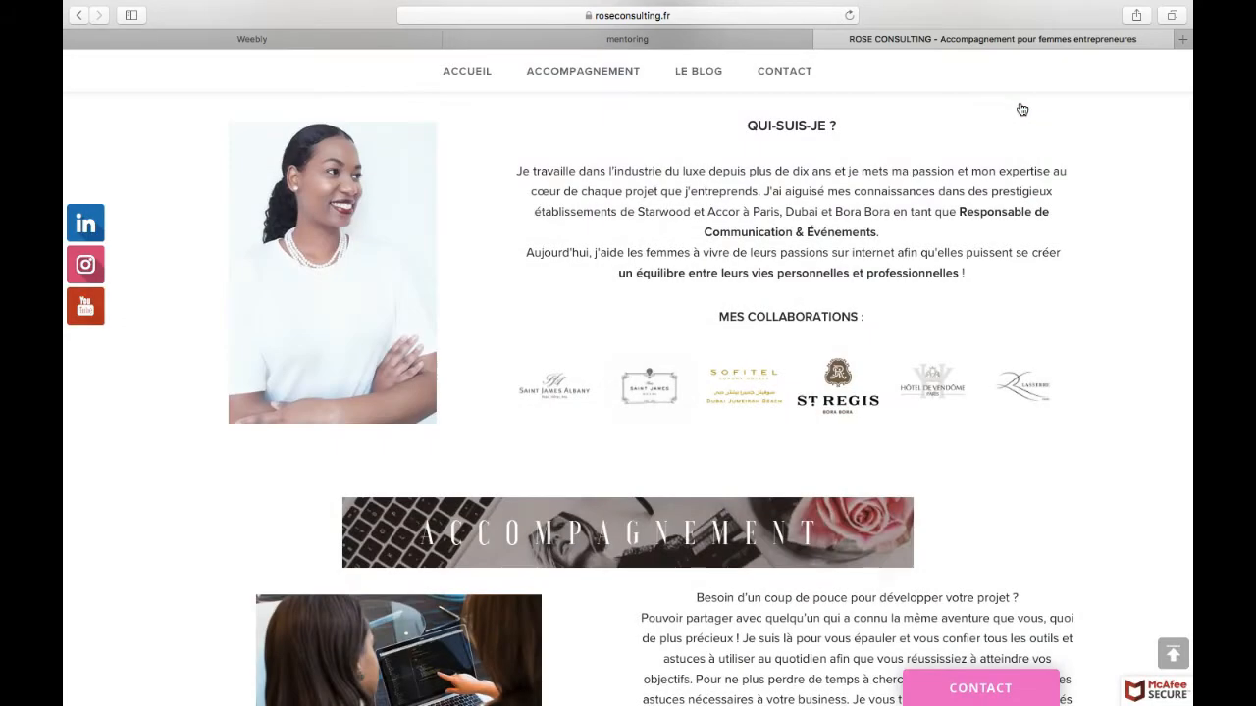
# Step: Switch to the Weebly editor and add a new standard page named "TEST" to the site
pyautogui.click(321, 41)
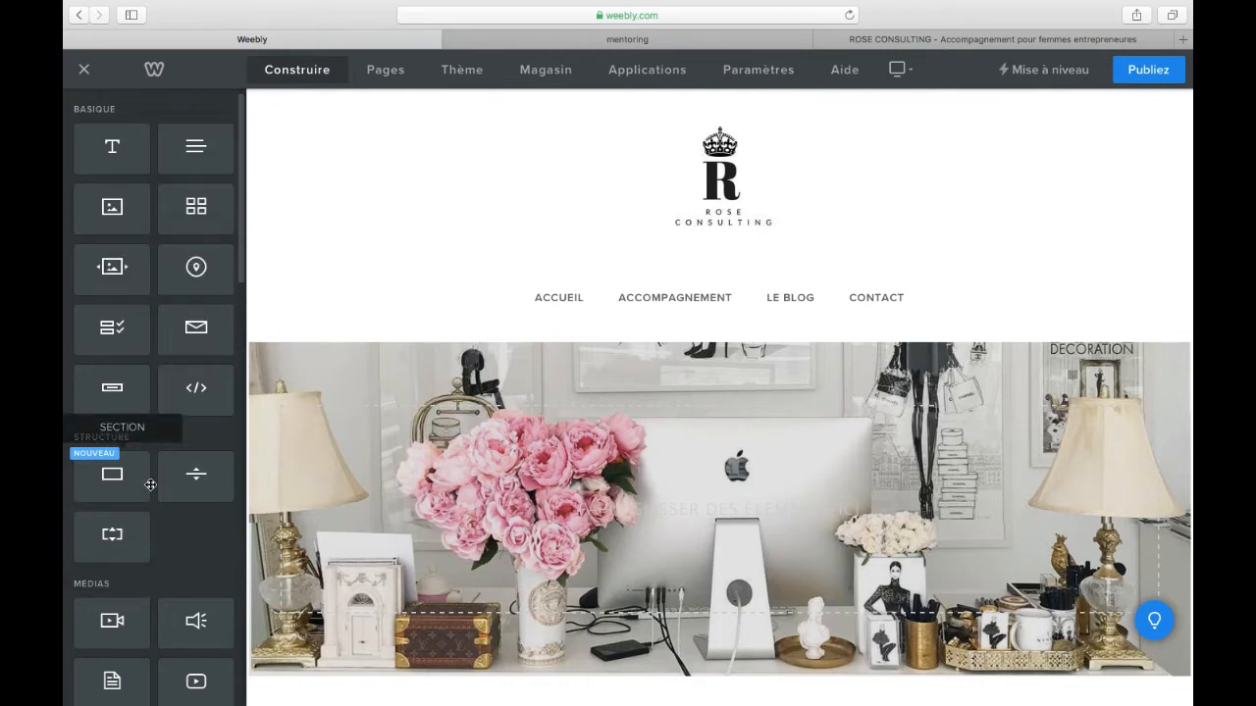
pyautogui.click(388, 73)
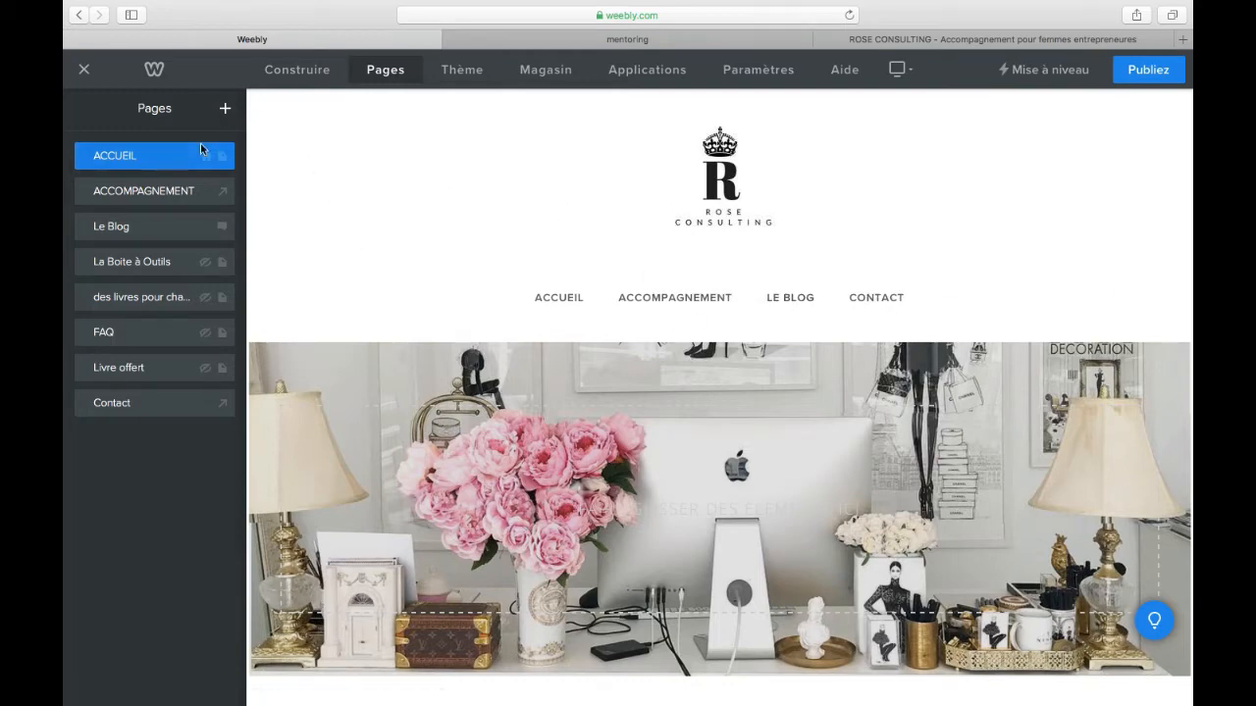
pyautogui.click(225, 109)
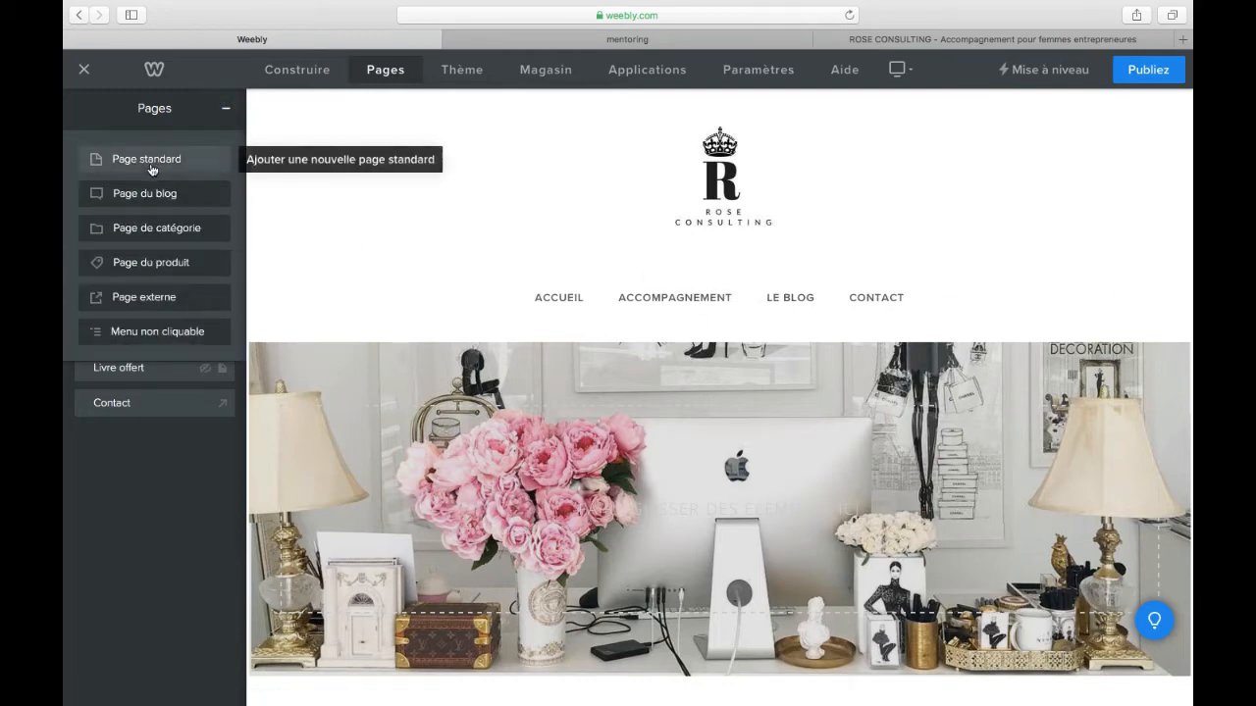
pyautogui.click(152, 169)
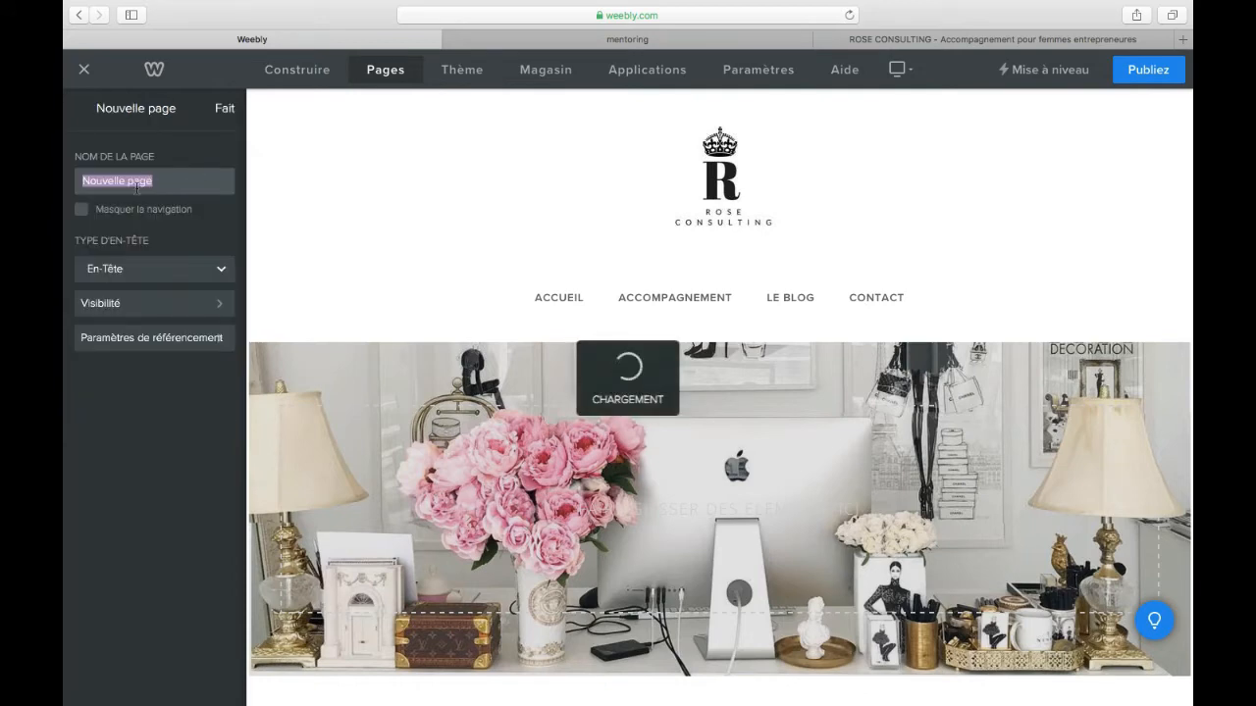
pyautogui.write('TEst')
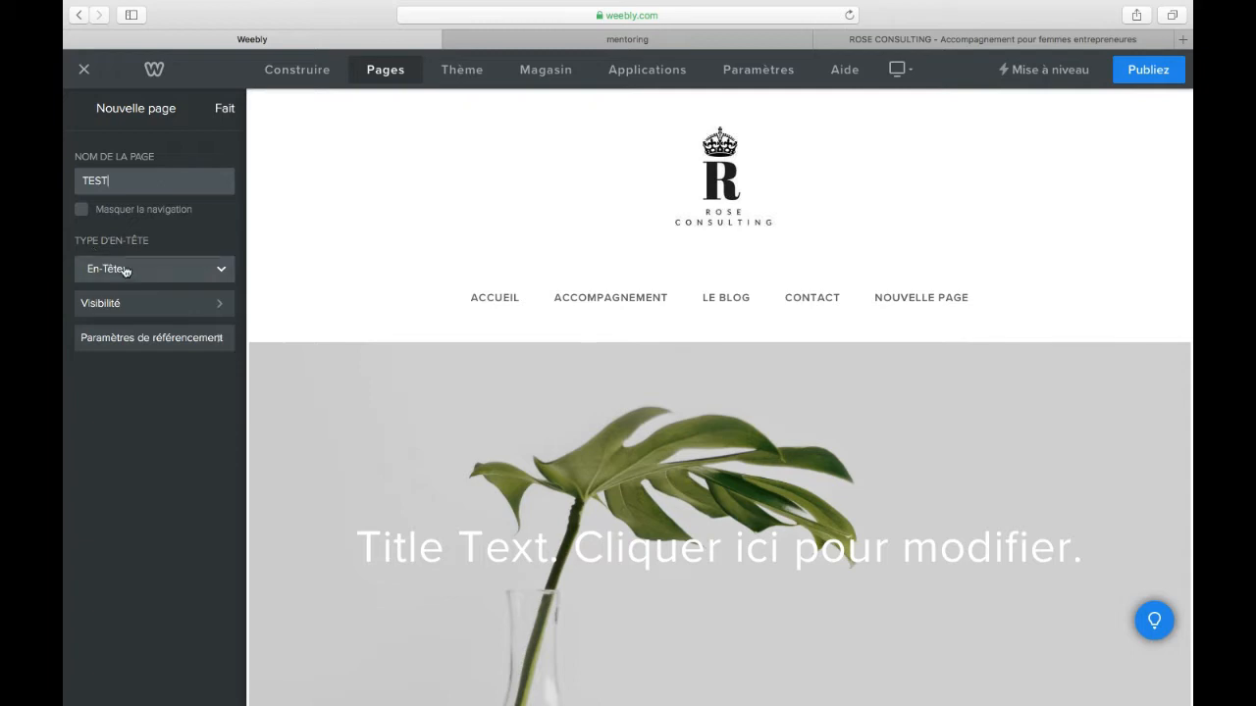
# Step: Look over the new page's search engine settings, return to its page options and finish creating it
pyautogui.click(144, 340)
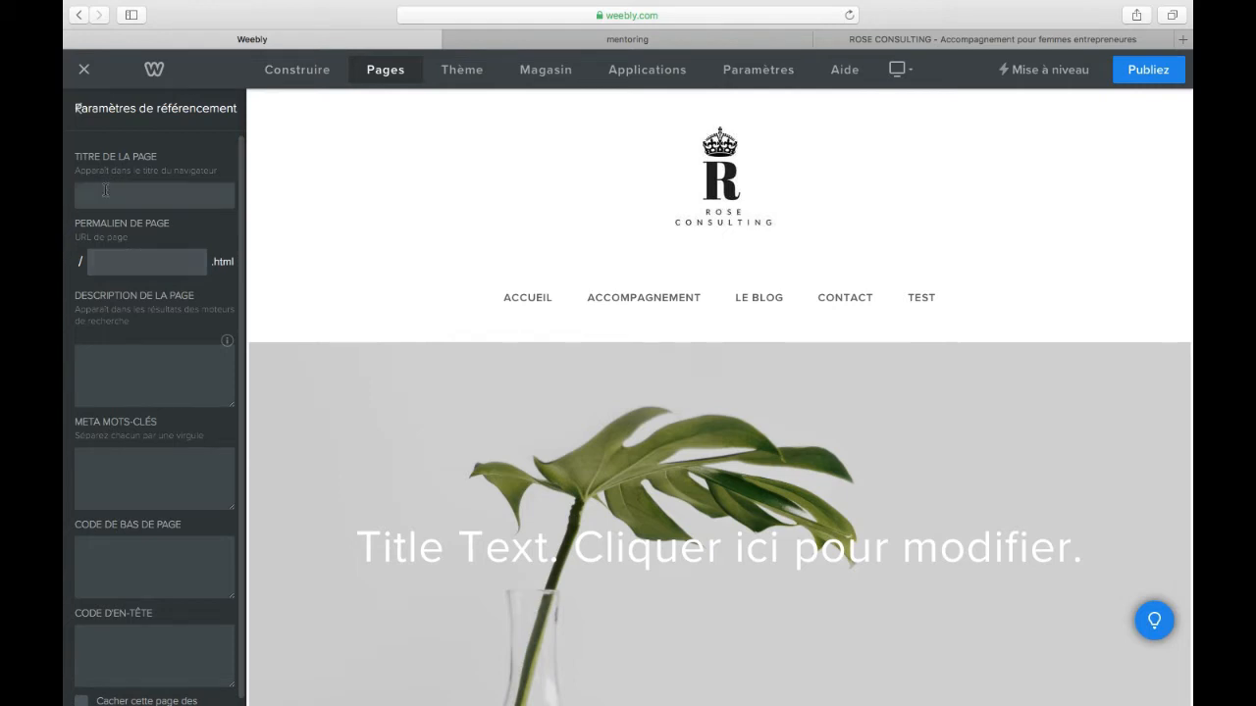
pyautogui.click(81, 111)
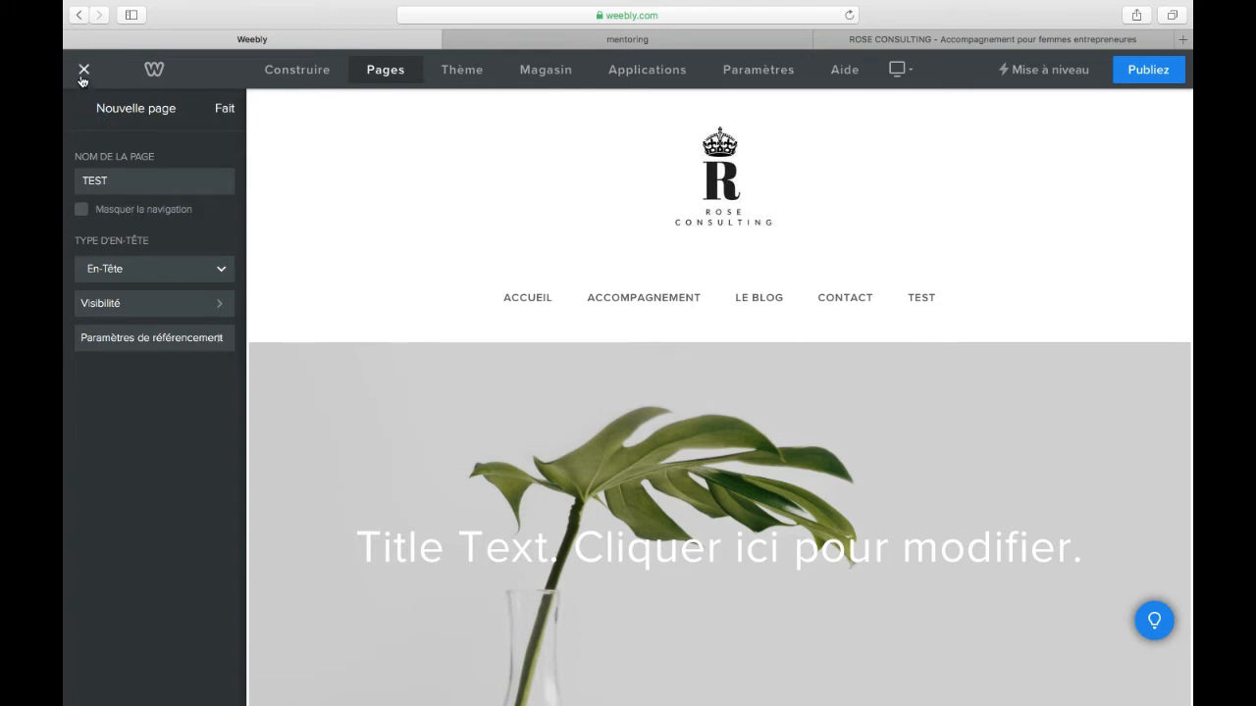
pyautogui.click(223, 118)
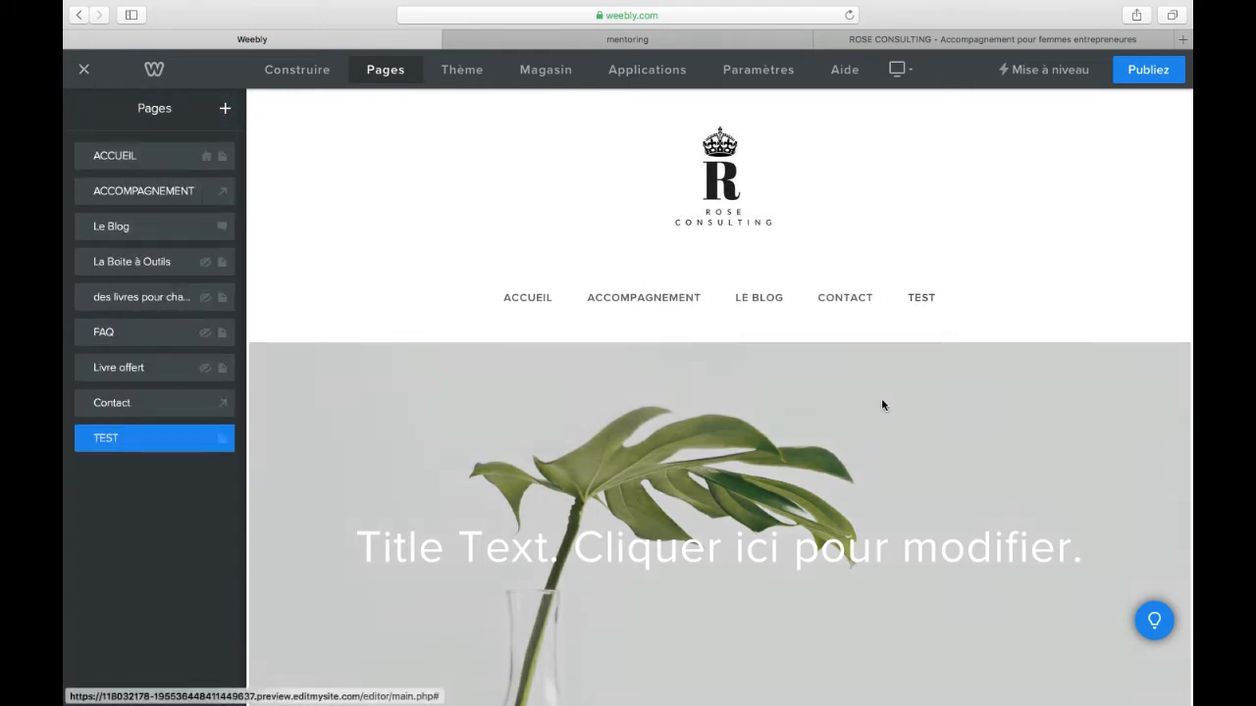
# Step: Replace the TEST page's header background with the stock photo of a woman in glasses on the phone and save the image
pyautogui.scroll(-5, 877, 414)
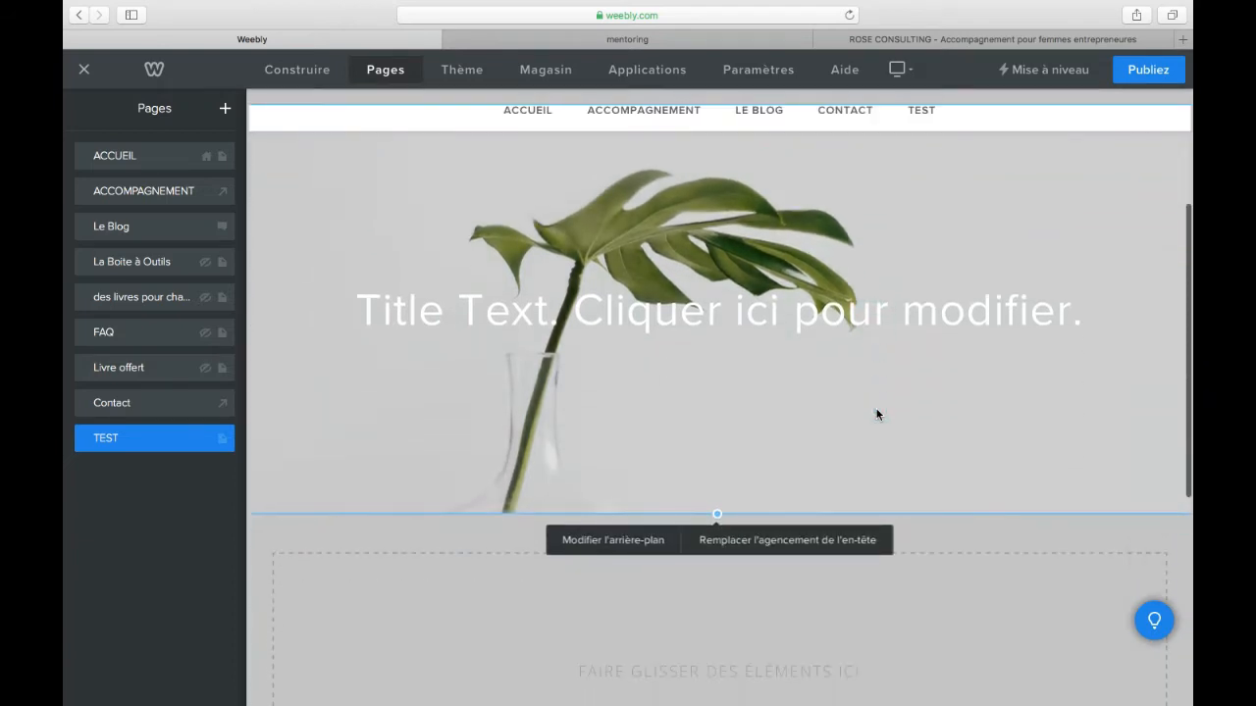
pyautogui.click(611, 540)
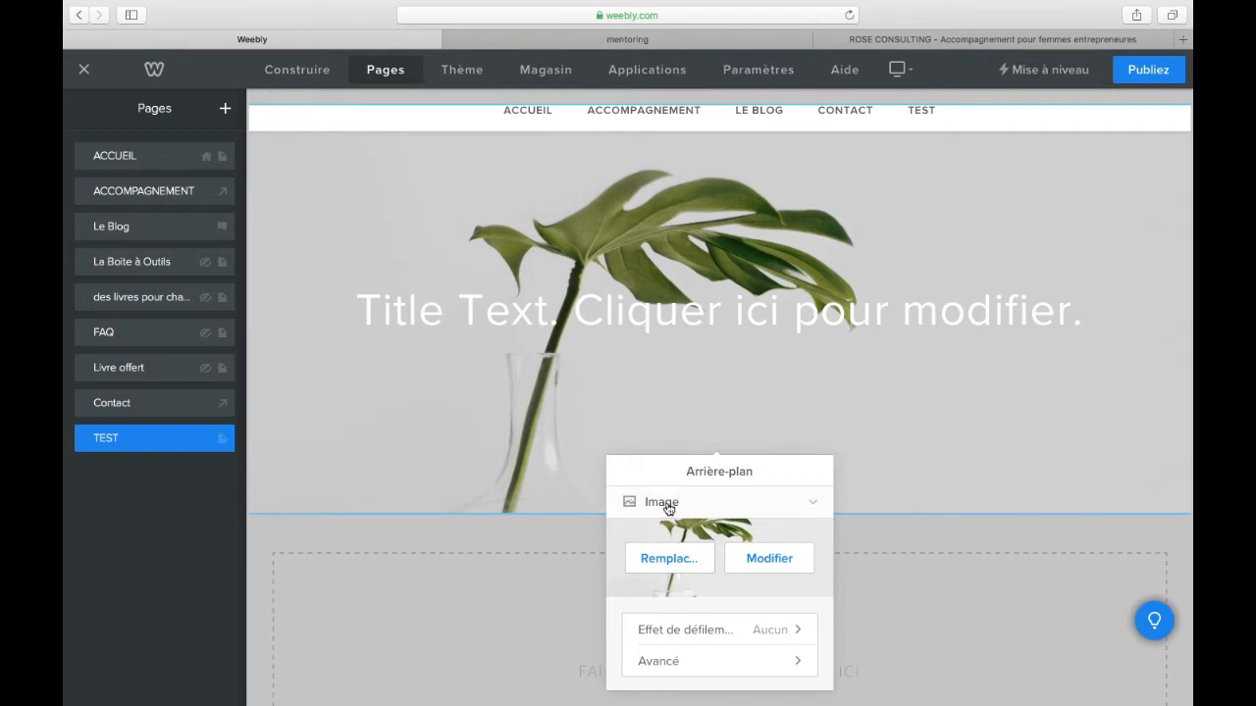
pyautogui.click(670, 558)
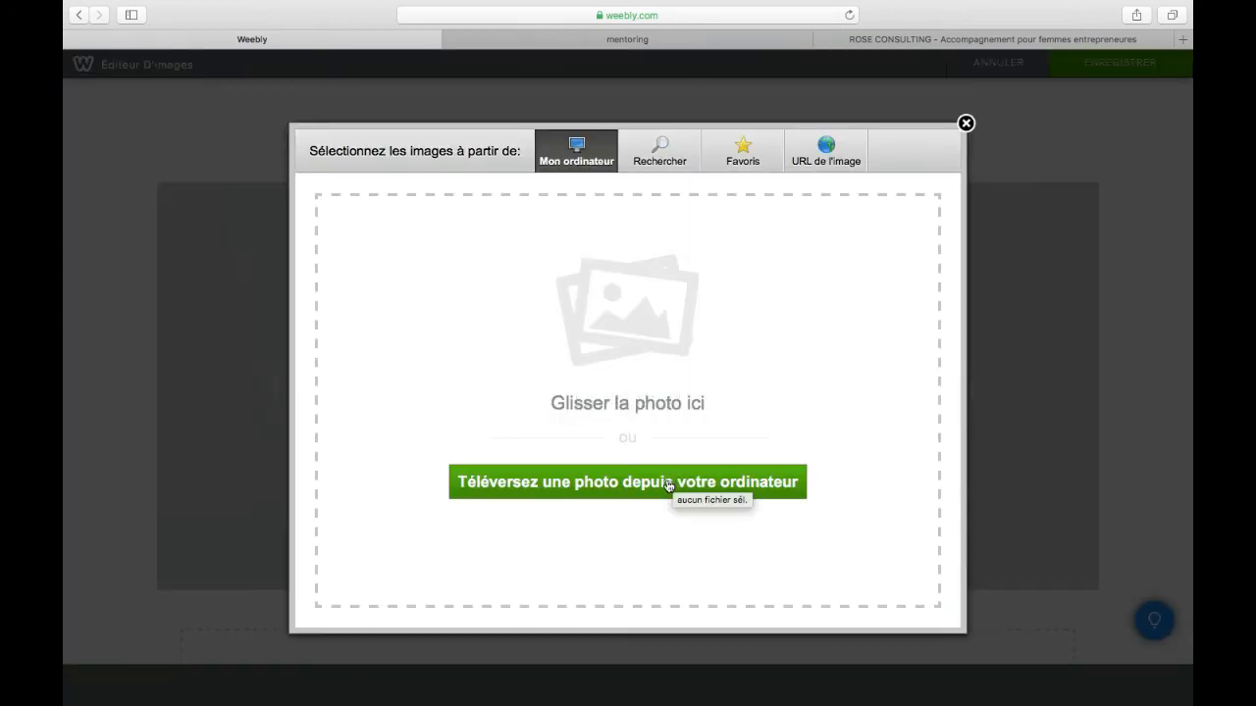
pyautogui.click(965, 123)
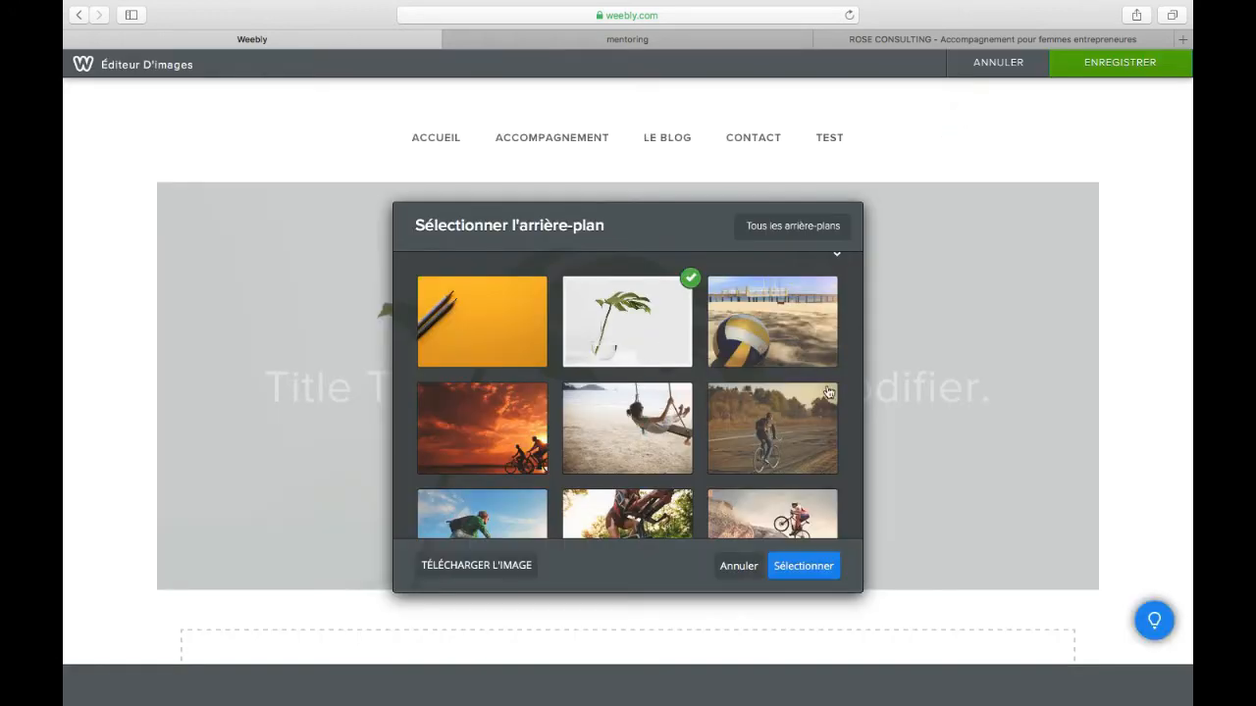
pyautogui.scroll(-5, 848, 351)
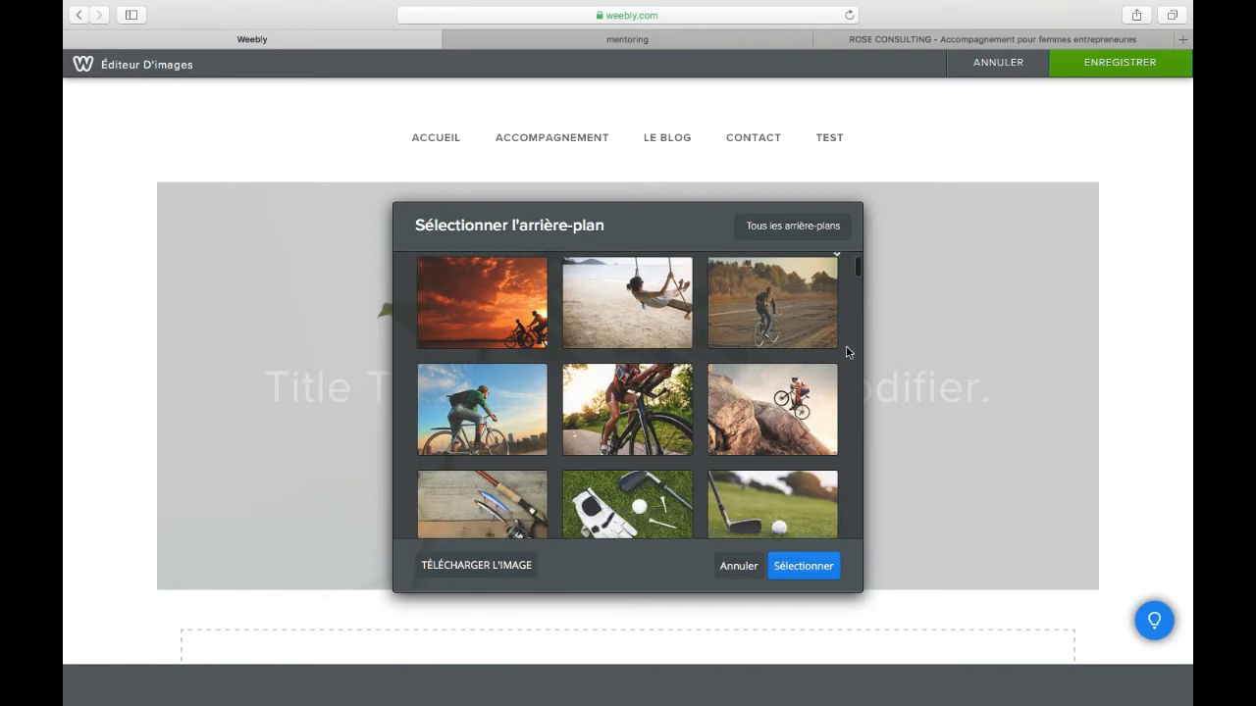
pyautogui.scroll(-15, 848, 352)
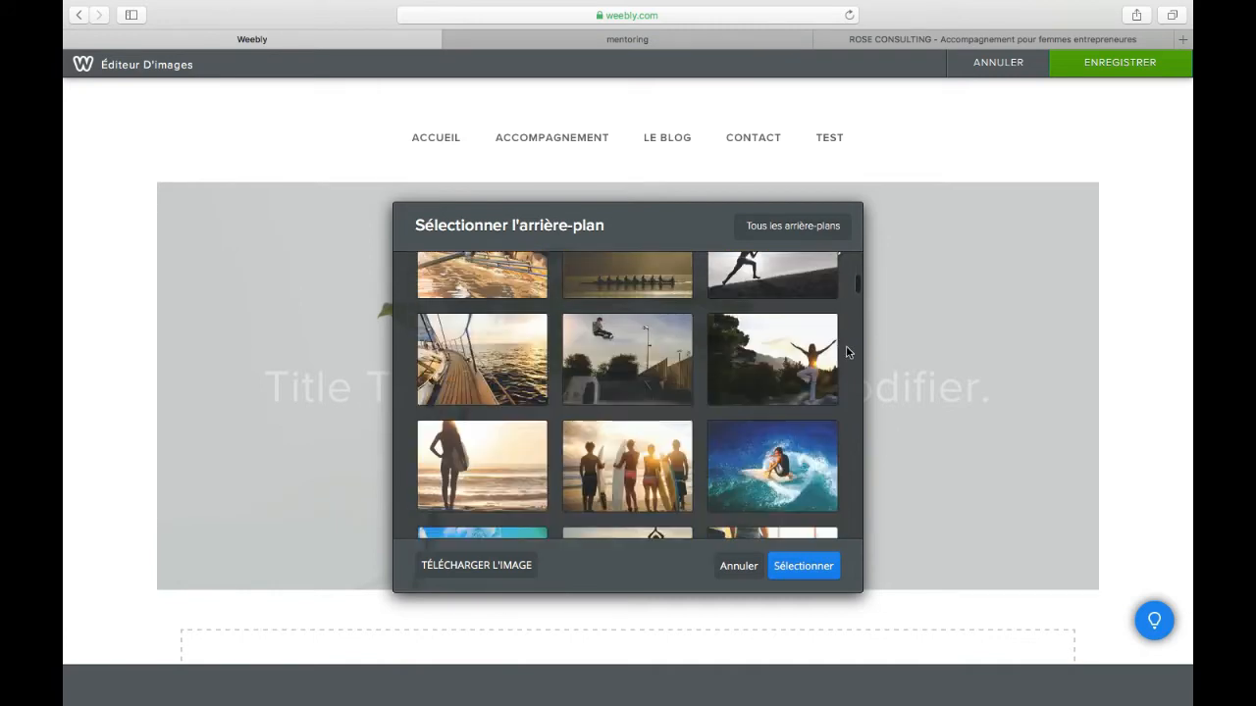
pyautogui.scroll(-3, 847, 351)
pyautogui.click(785, 375)
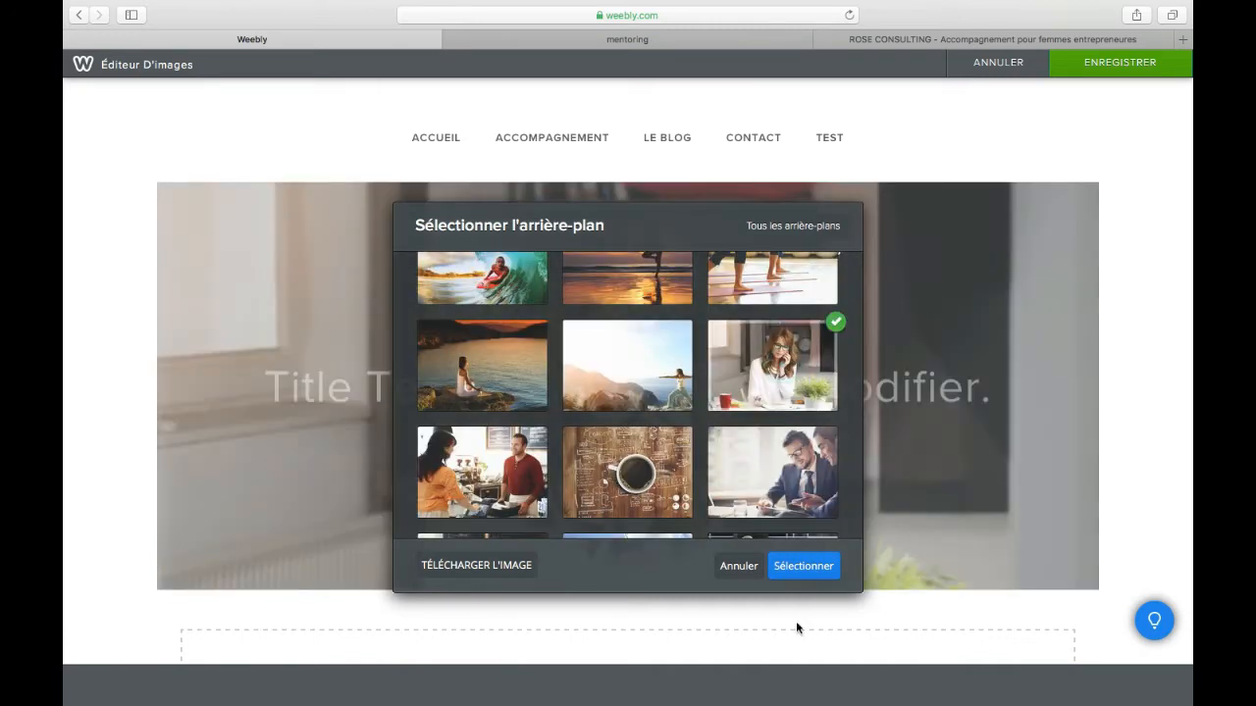
pyautogui.click(801, 567)
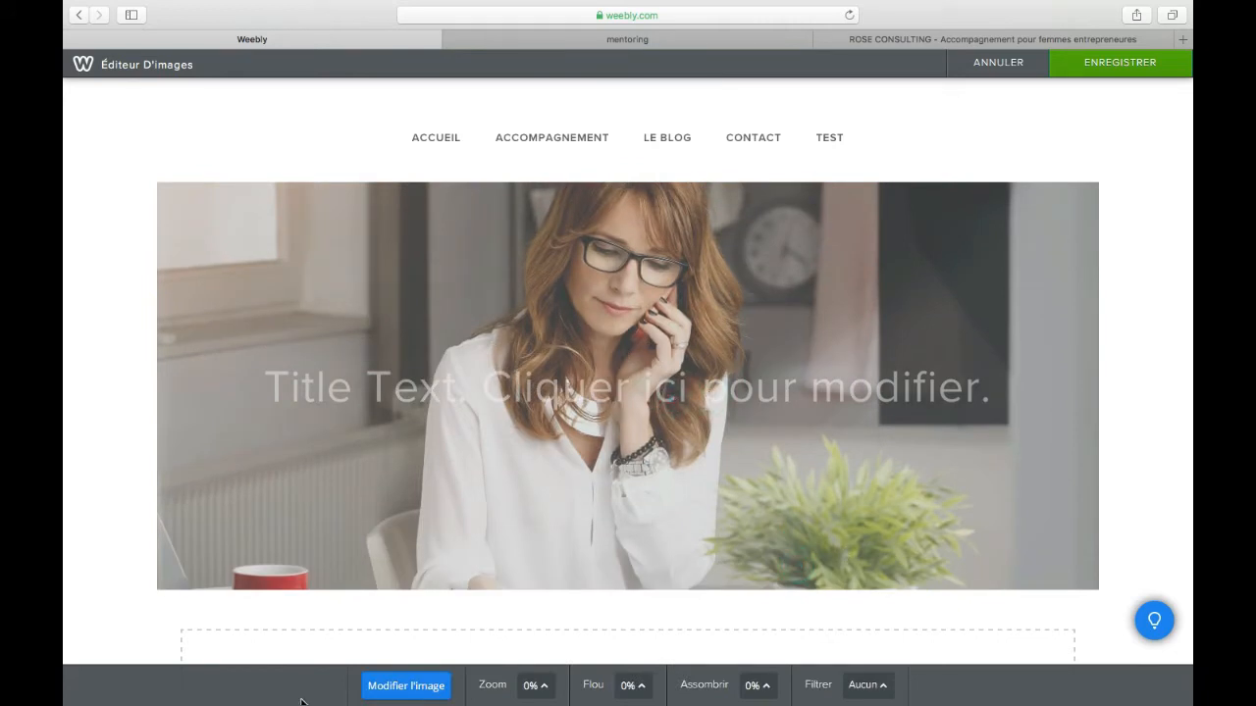
pyautogui.click(1112, 61)
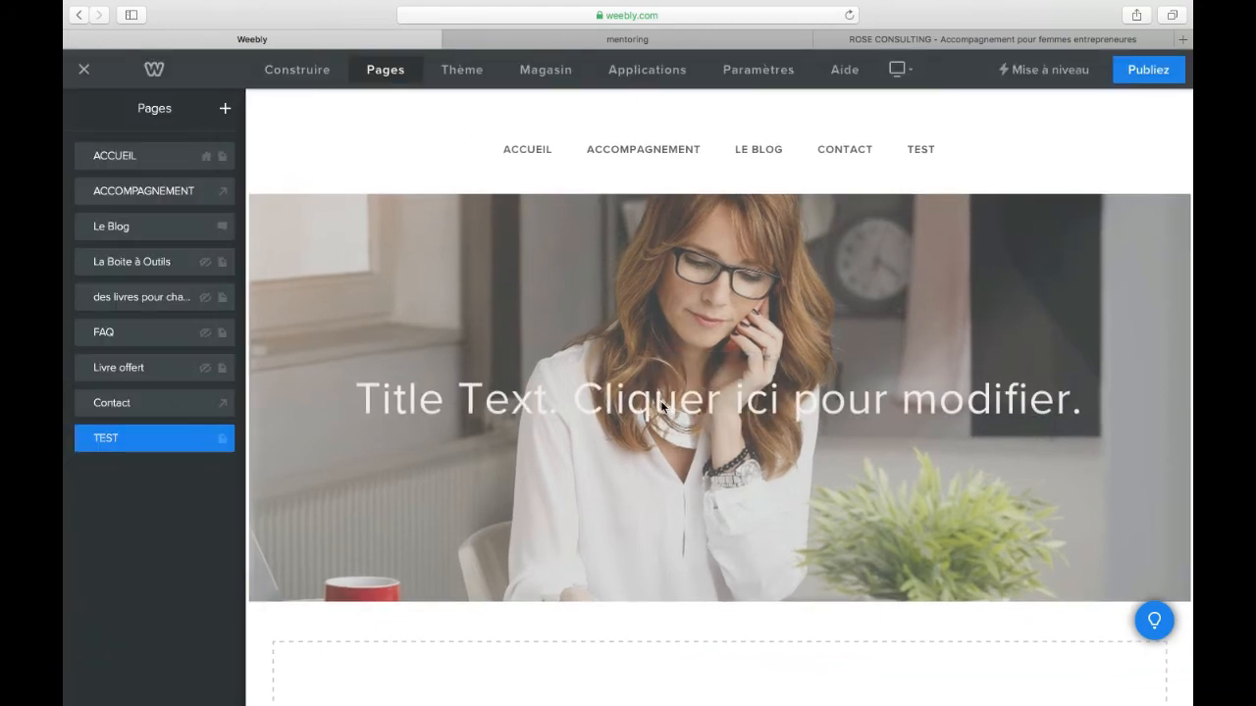
# Step: Replace the header's placeholder title with "BIENVENUE SUR LA PAGE TEST !"
pyautogui.click(662, 399)
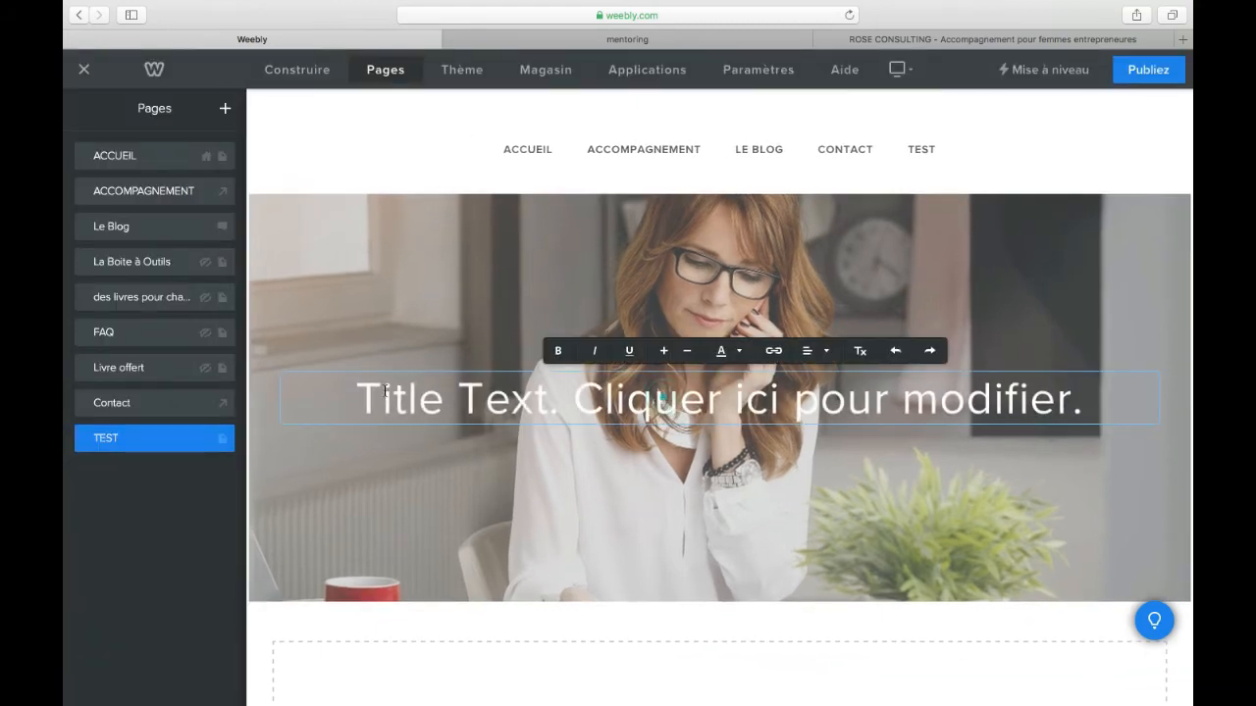
pyautogui.moveTo(345, 392); pyautogui.dragTo(1100, 404)
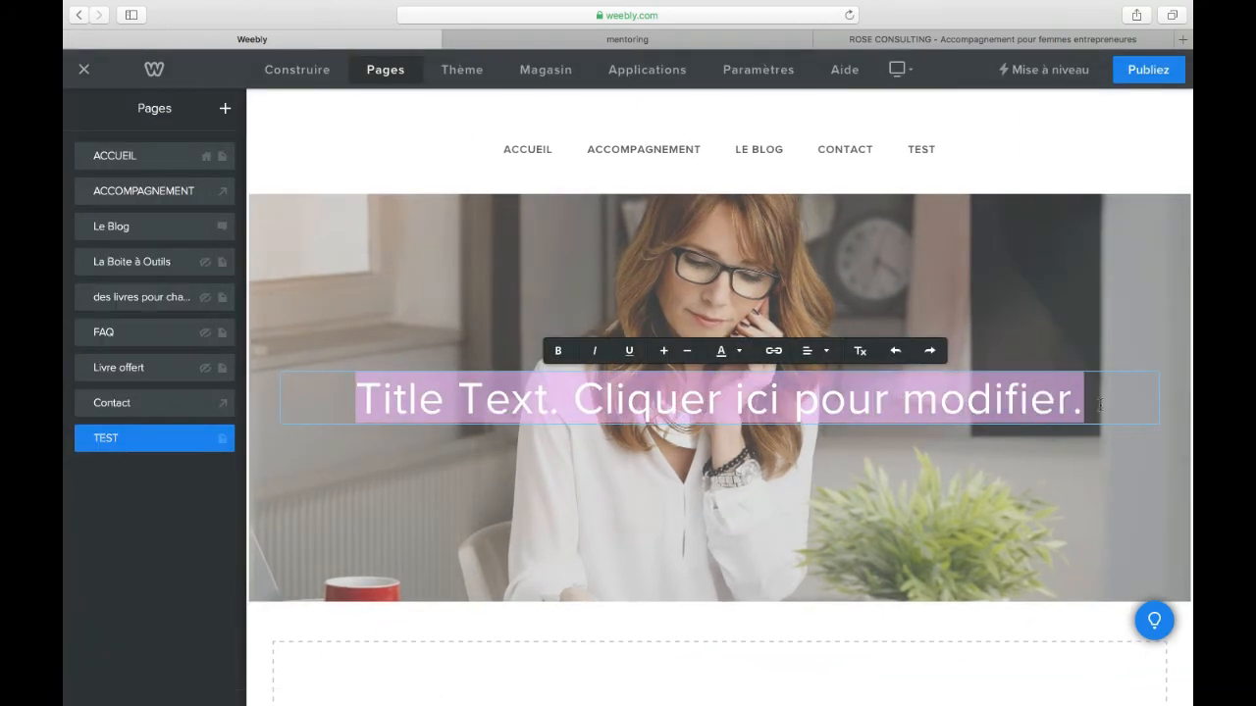
pyautogui.write('BIENVE')
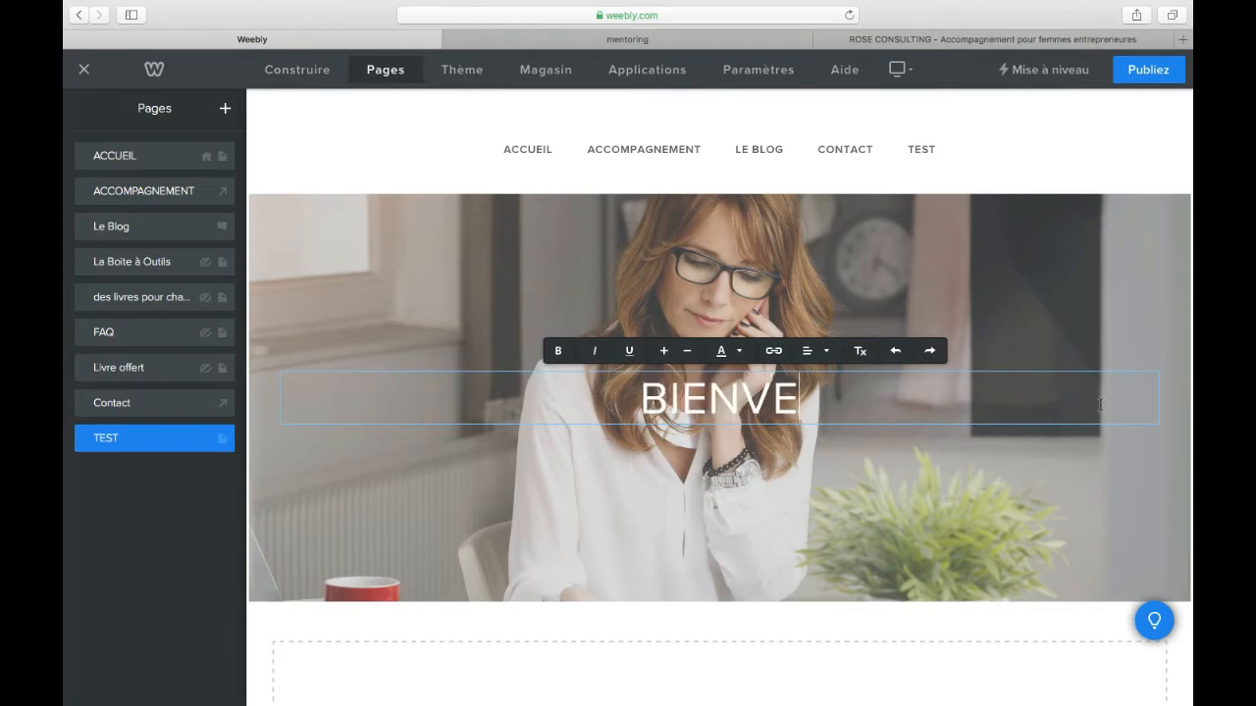
pyautogui.write('NUE SUR')
pyautogui.press('BackSpace')
pyautogui.write('E S')
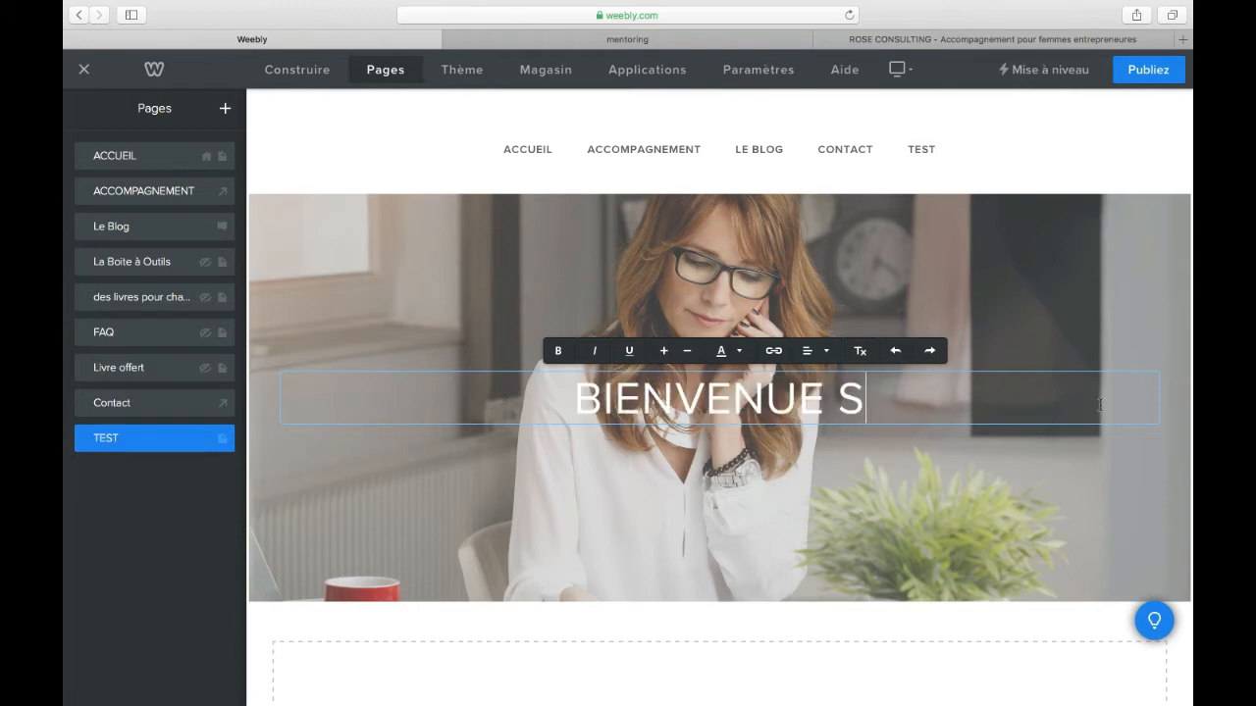
pyautogui.write('UR LA')
pyautogui.press('BackSpace')
pyautogui.write('LA P')
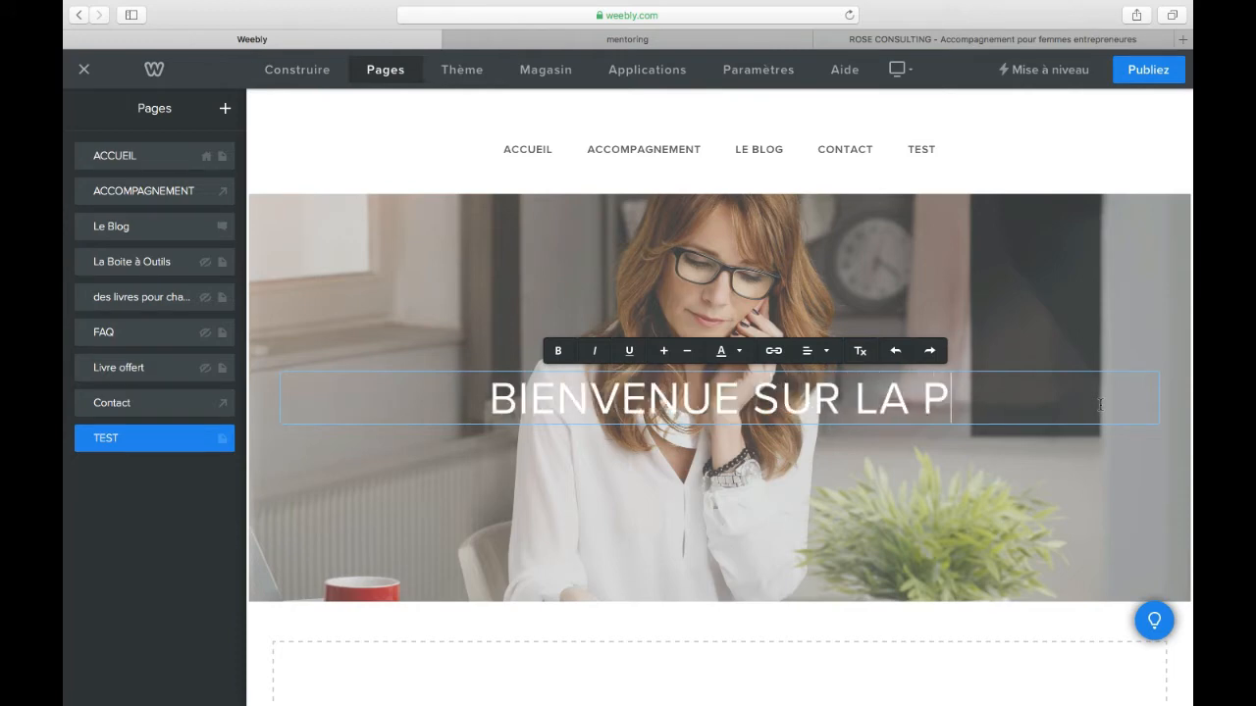
pyautogui.write('AGE TEST !')
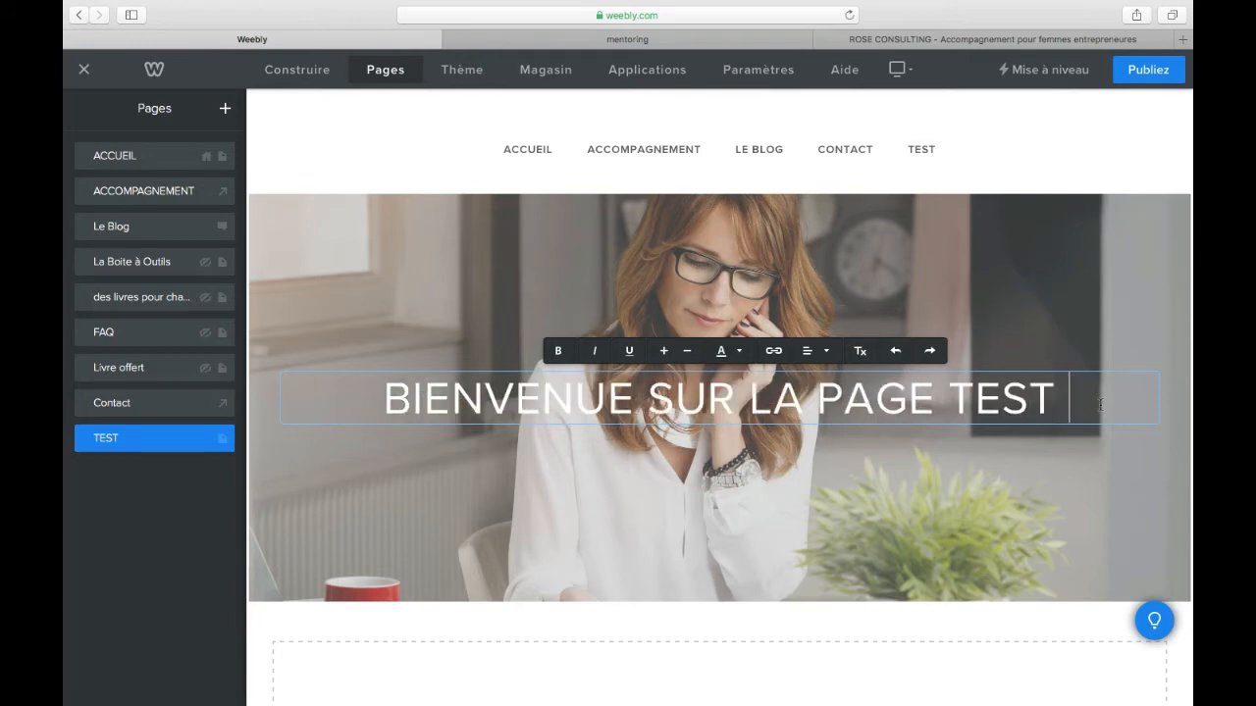
# Step: Change the whole header title's text colour to black
pyautogui.moveTo(1072, 397); pyautogui.dragTo(369, 398)
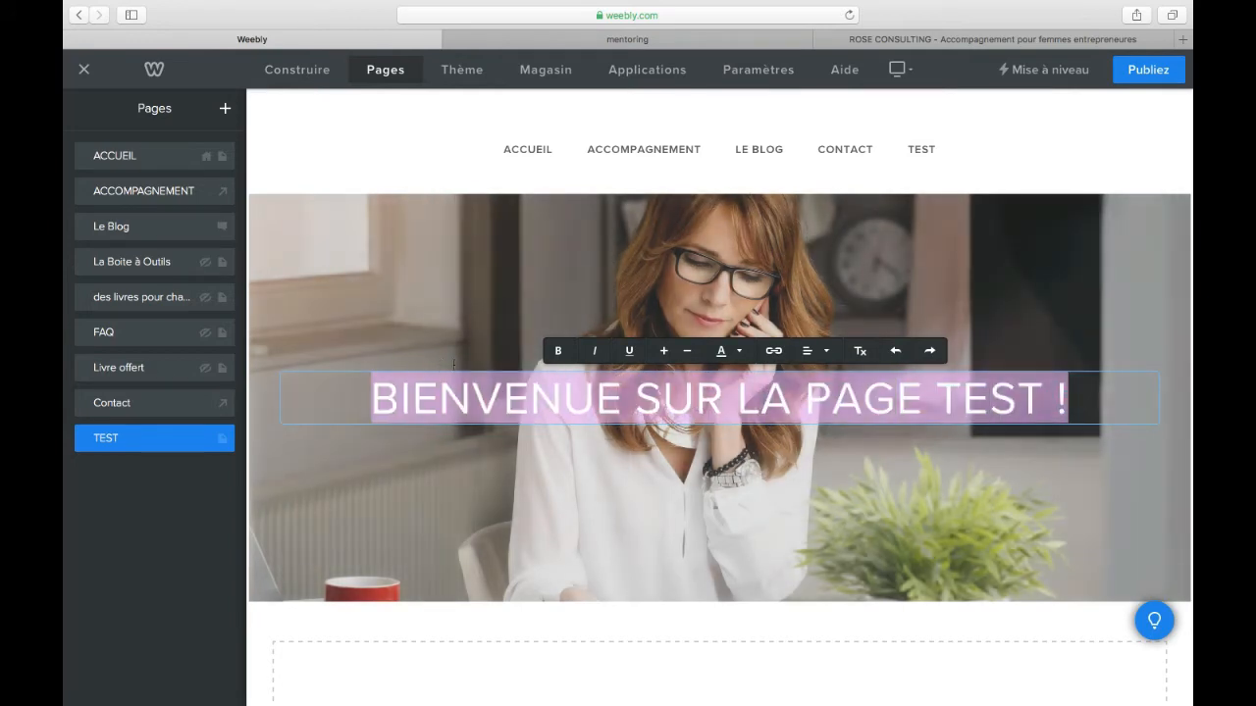
pyautogui.click(740, 351)
pyautogui.click(818, 390)
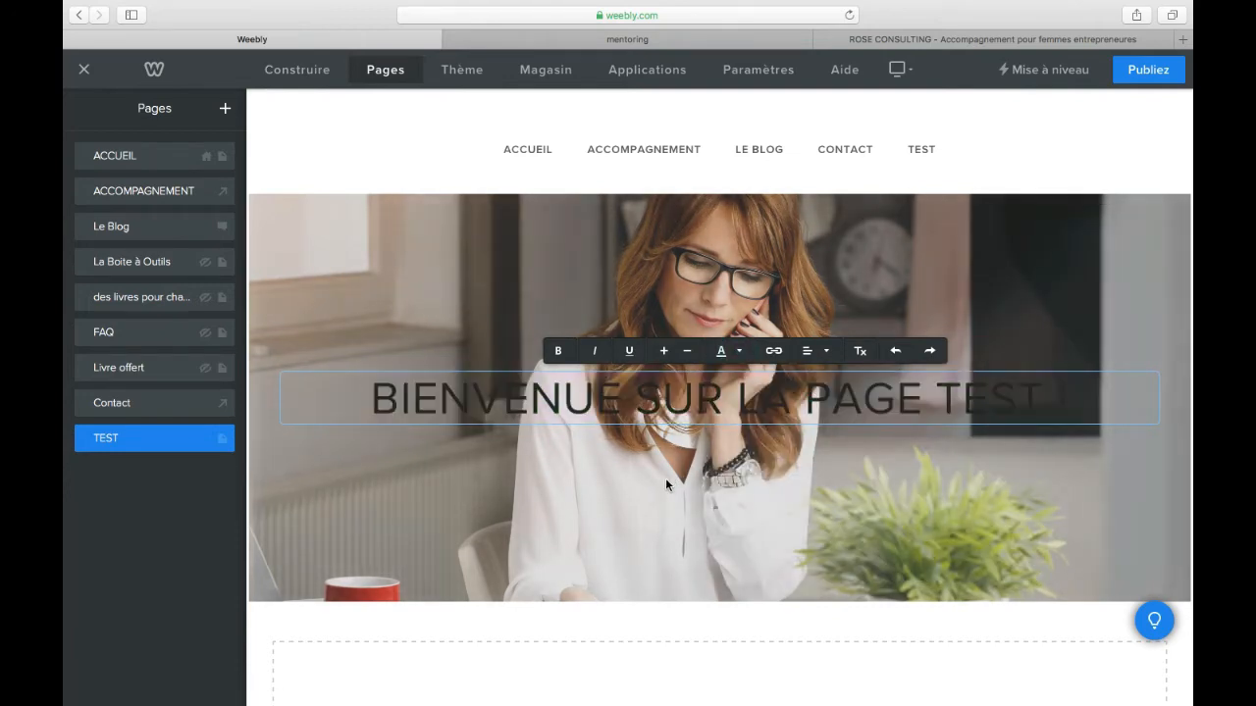
pyautogui.click(665, 480)
# Step: Add a text element to the empty content area below the header and place the cursor inside it
pyautogui.scroll(-5, 485, 578)
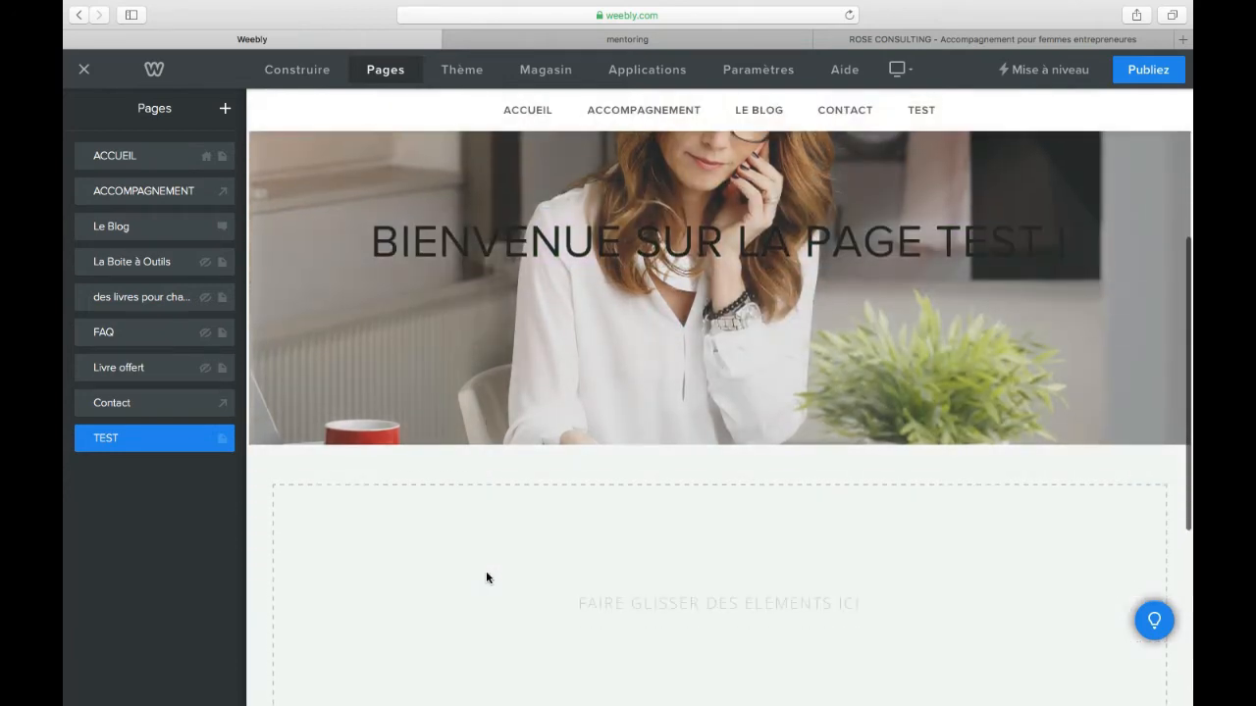
pyautogui.scroll(-1, 486, 578)
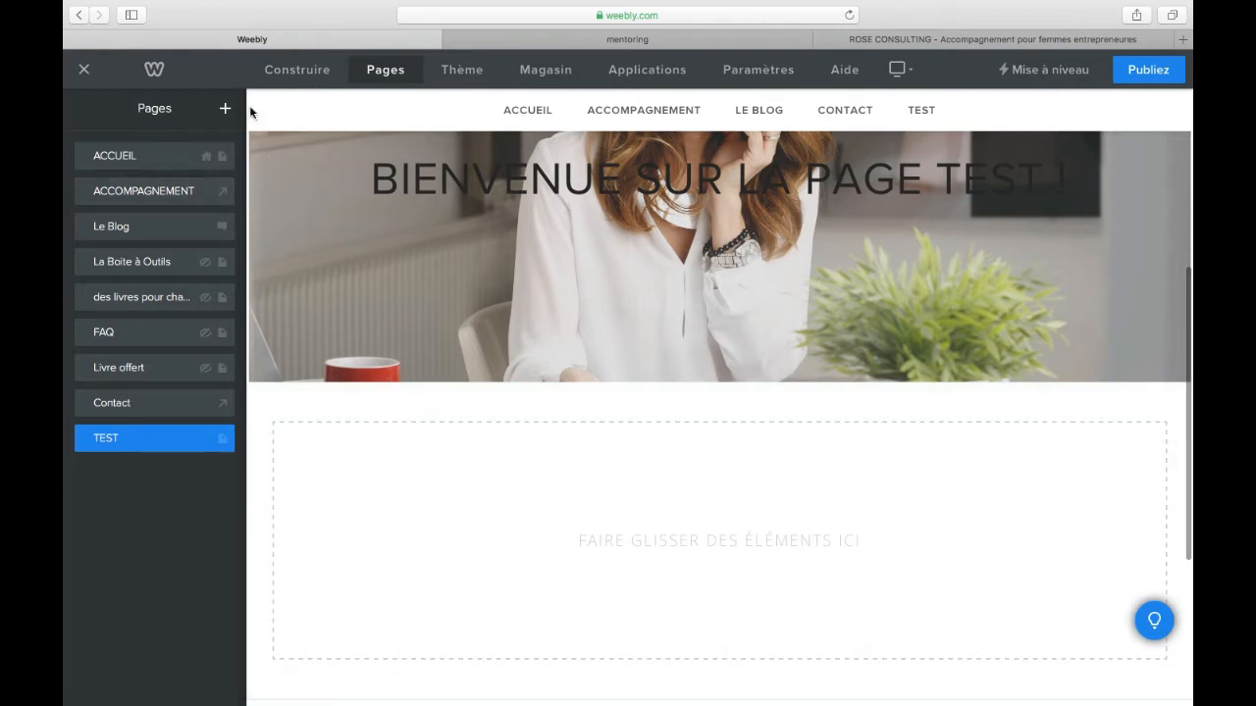
pyautogui.click(298, 68)
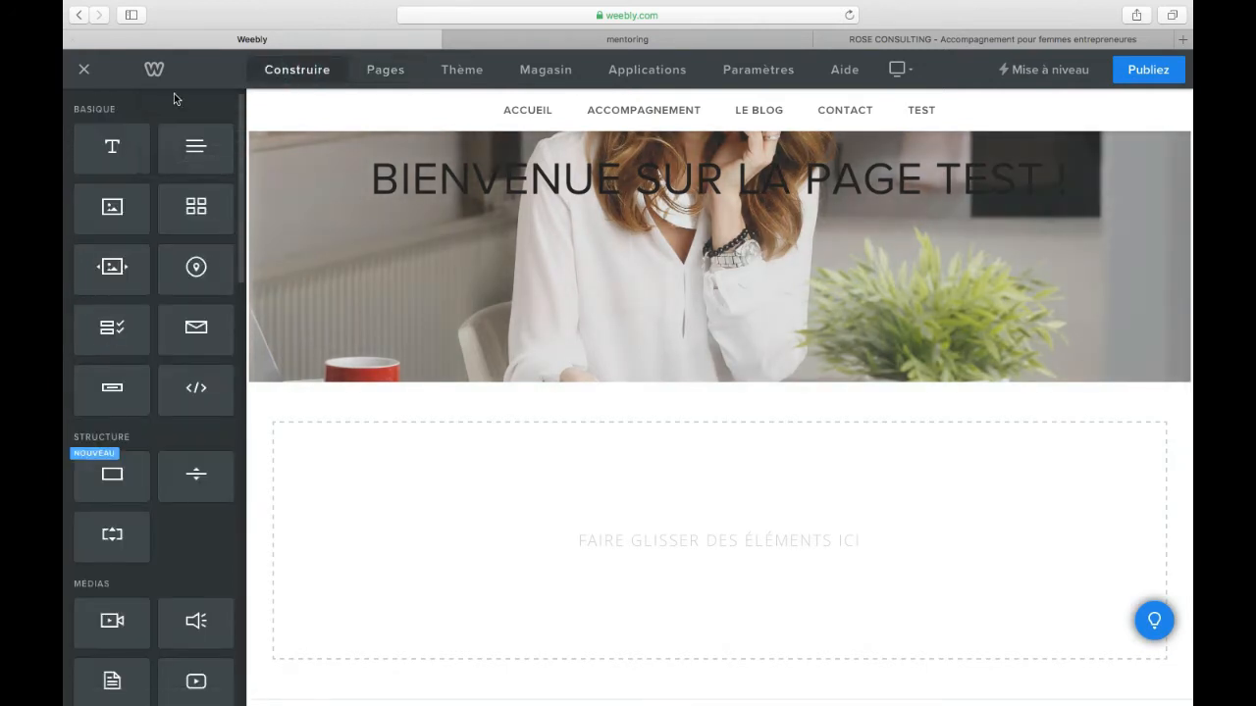
pyautogui.moveTo(503, 484); pyautogui.dragTo(565, 433)
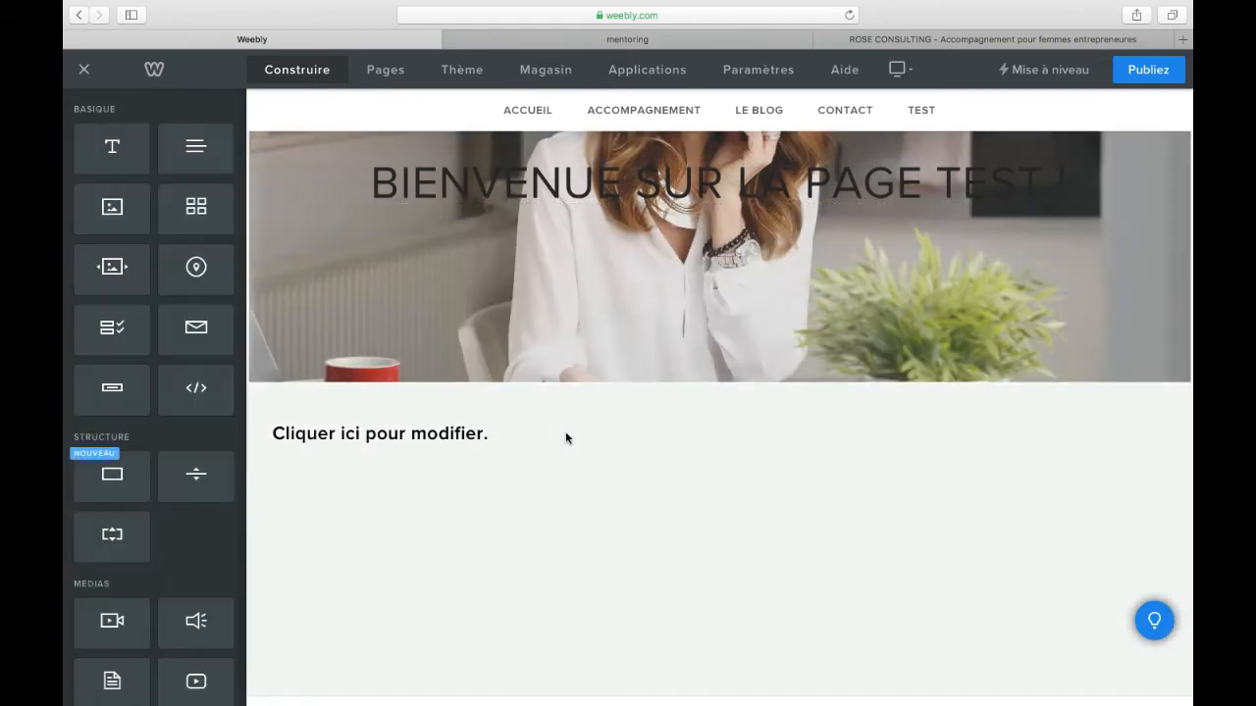
pyautogui.click(500, 434)
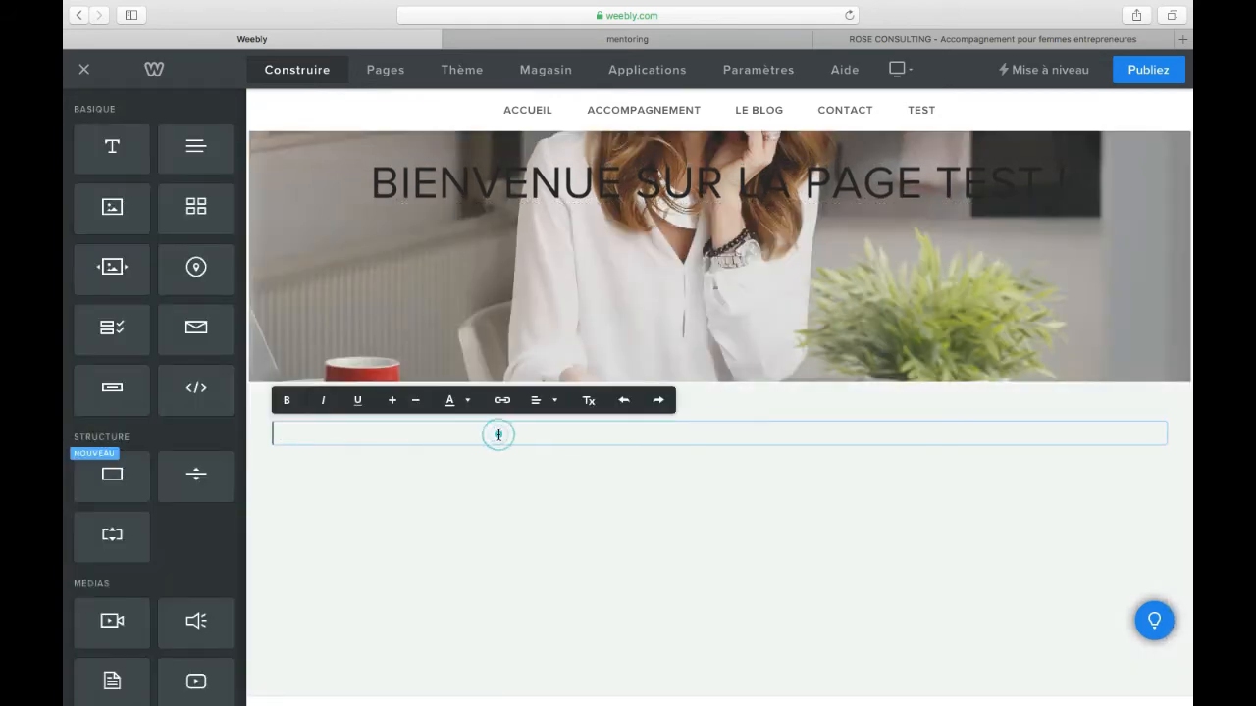
# Step: Enter "BIENVENUE À VOUS ! ...." as the title in the text element below the header
pyautogui.write('BIENVEN')
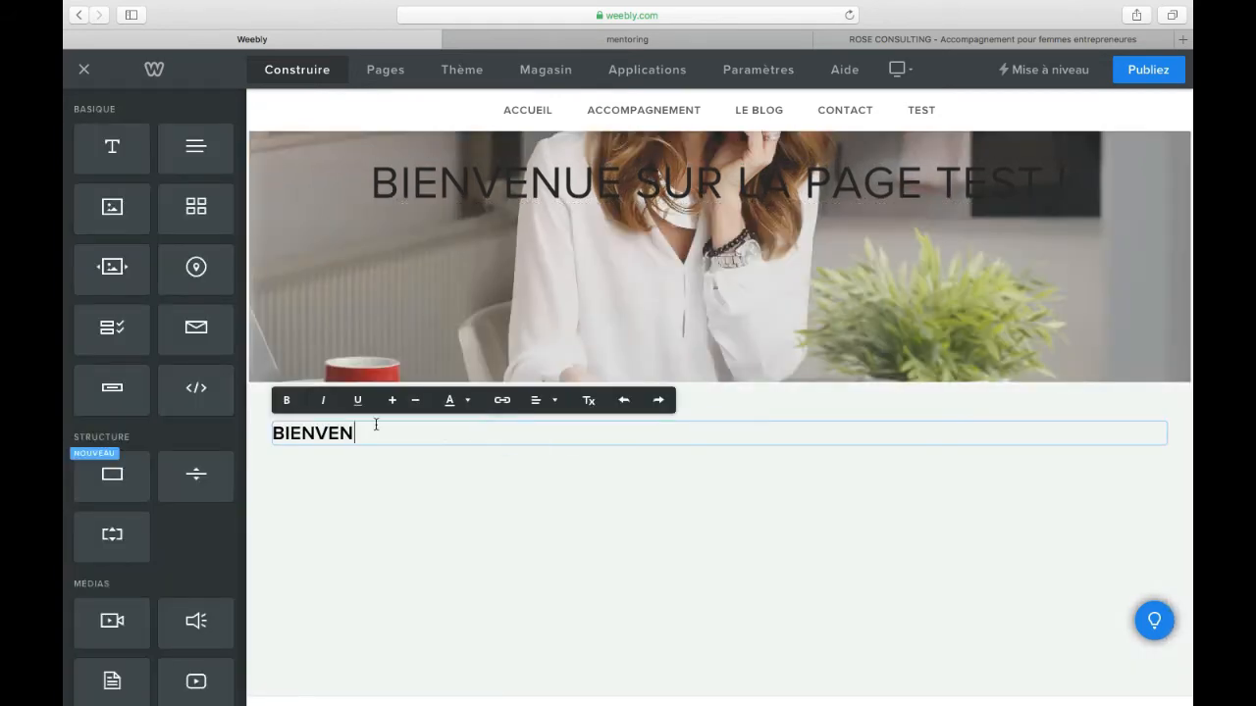
pyautogui.write('UE À VOUS ! ....')
pyautogui.press('Return')
pyautogui.press('BackSpace')
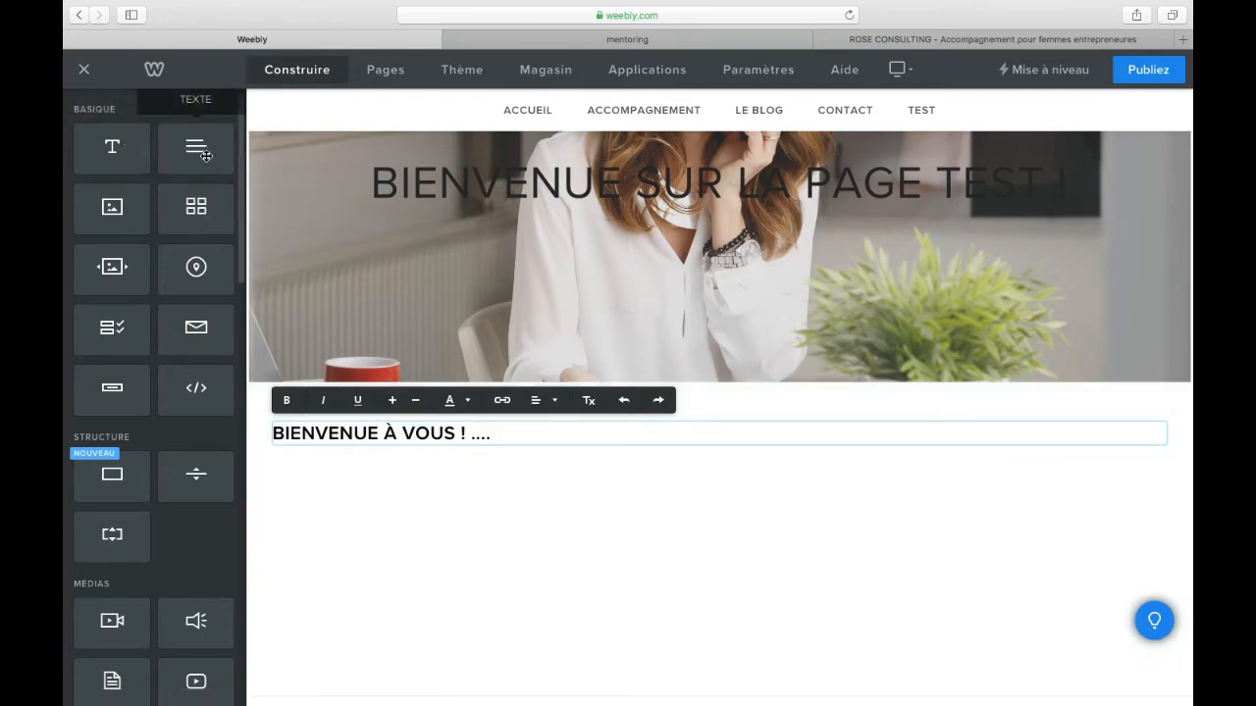
# Step: Add a paragraph reading "Juste pour vous montrer....." below the title and place an empty image element under it
pyautogui.moveTo(203, 154); pyautogui.dragTo(315, 448)
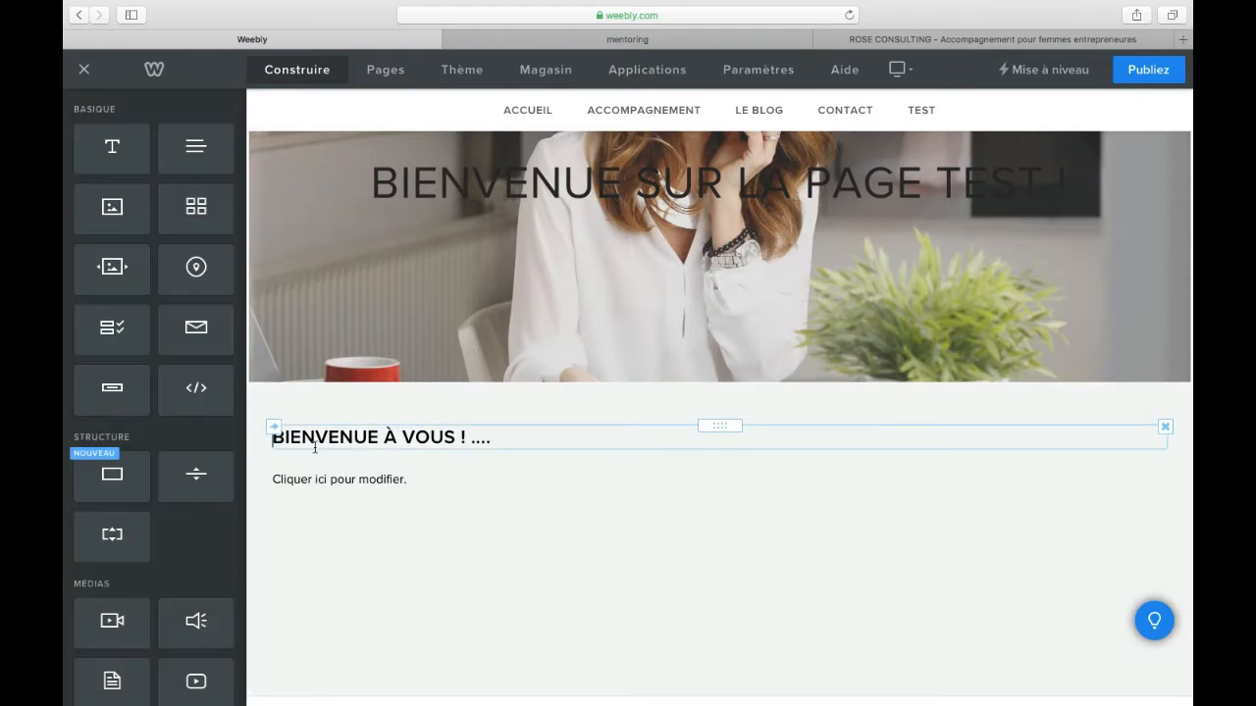
pyautogui.click(387, 479)
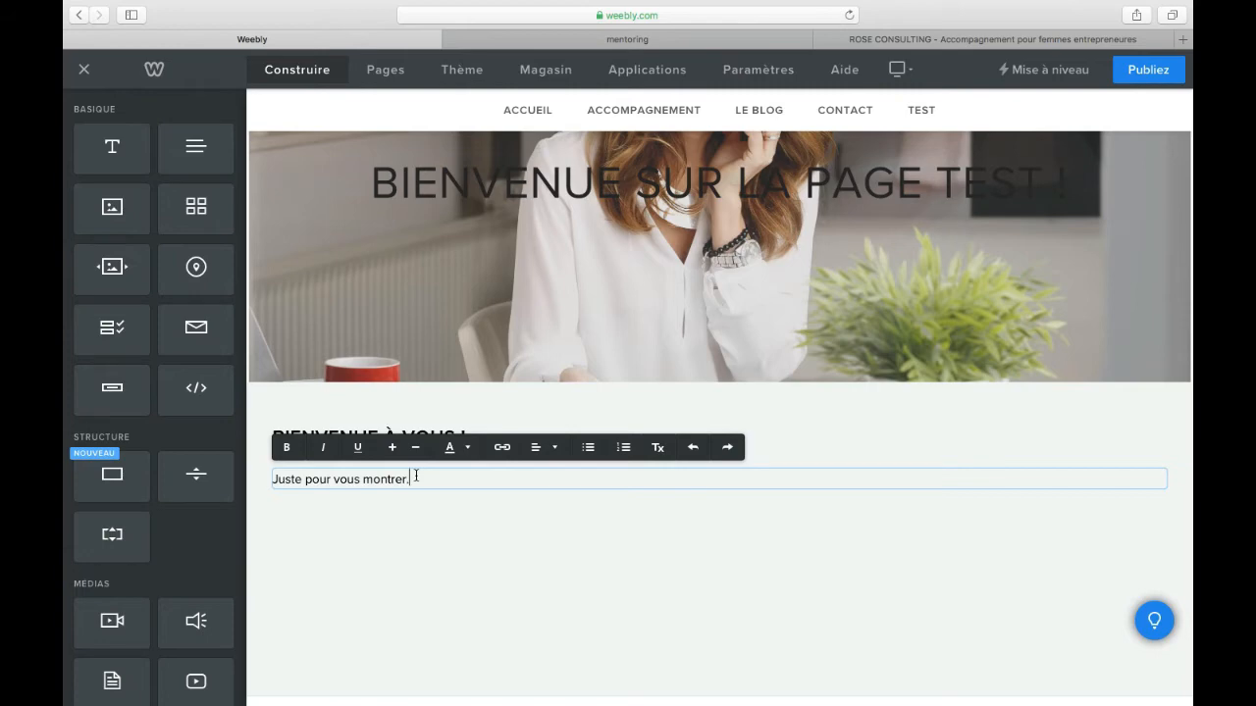
pyautogui.click(266, 578)
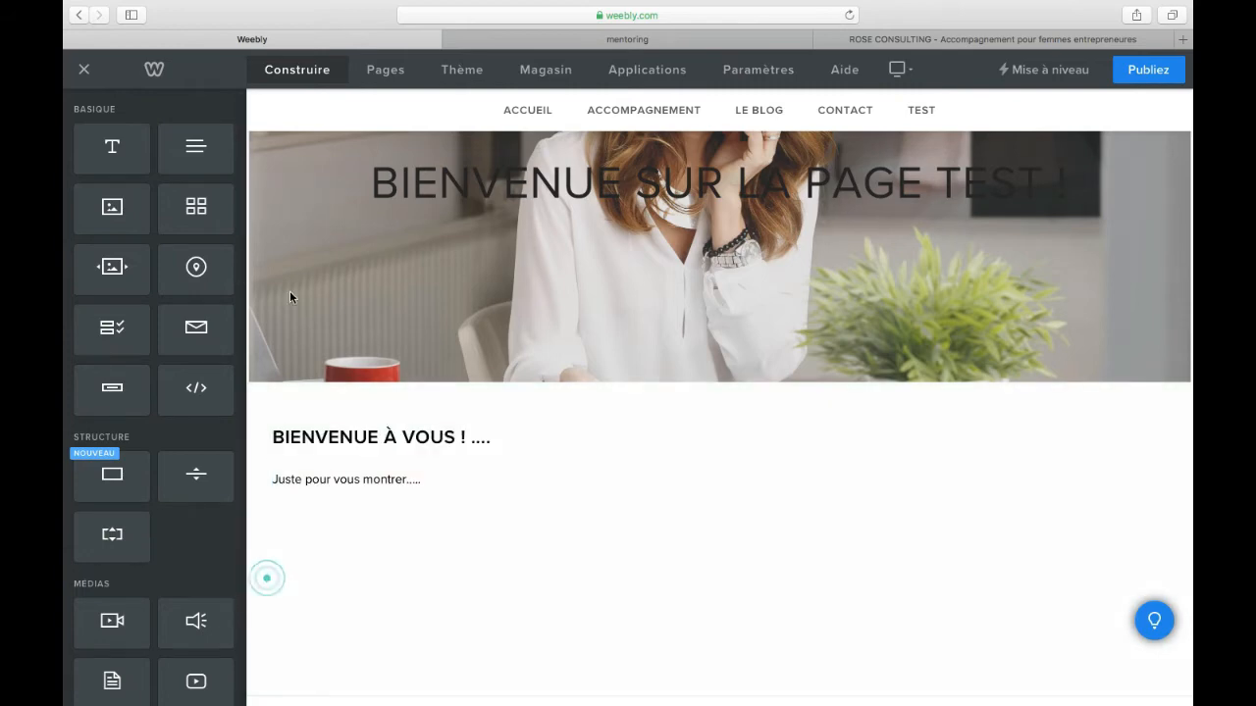
pyautogui.moveTo(115, 207); pyautogui.dragTo(575, 506)
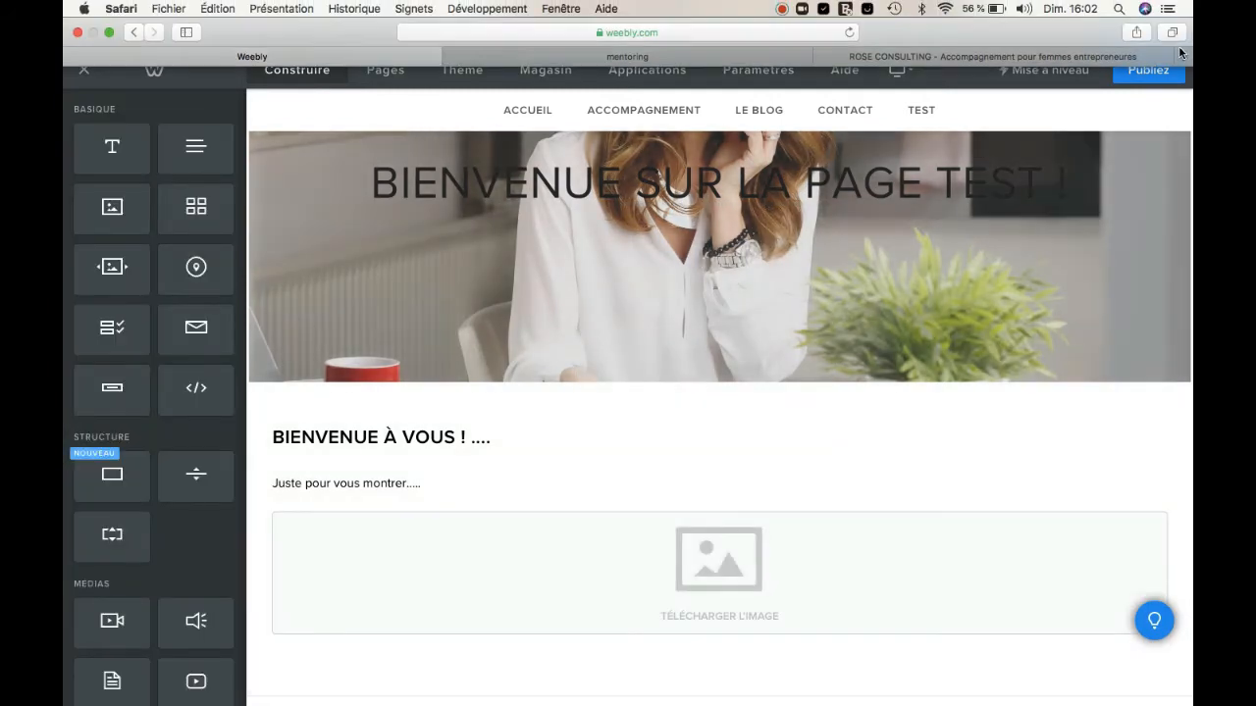
# Step: Switch to Canva in a new browser tab and create a blank blog banner design (Bannière de blog)
pyautogui.click(1182, 57)
pyautogui.write('canva.com')
pyautogui.press('Return')
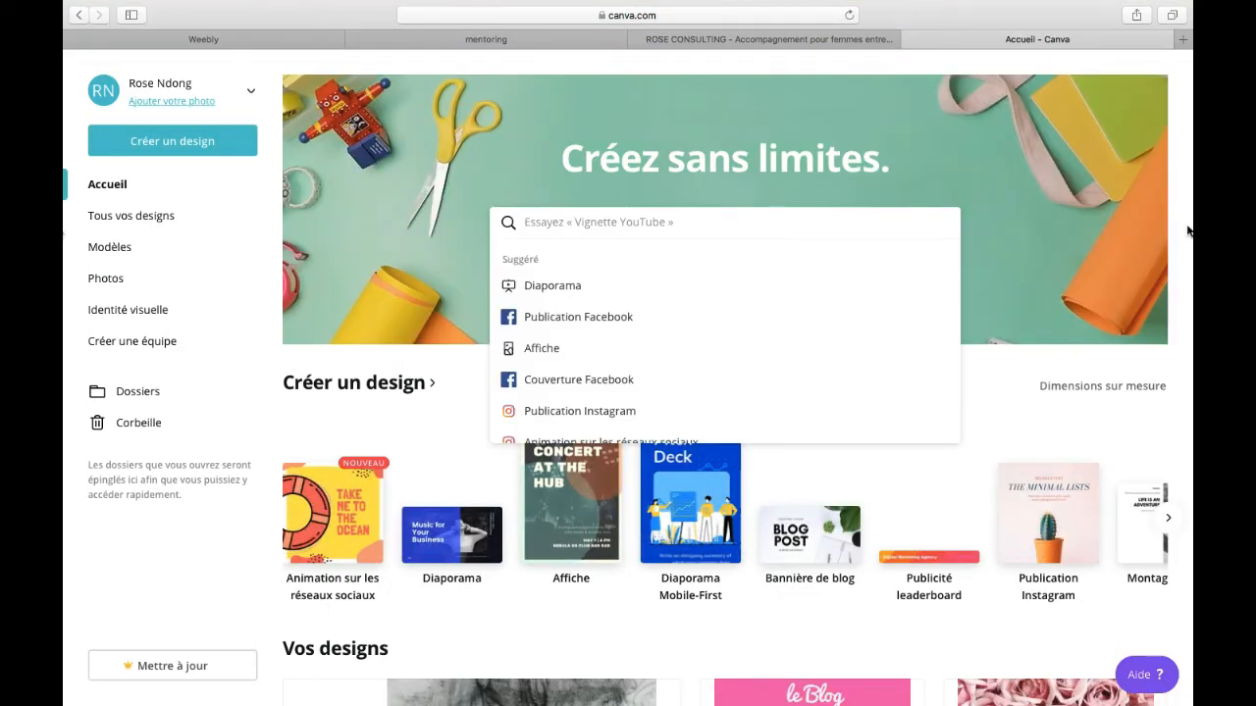
pyautogui.click(1185, 275)
pyautogui.scroll(-5, 1185, 275)
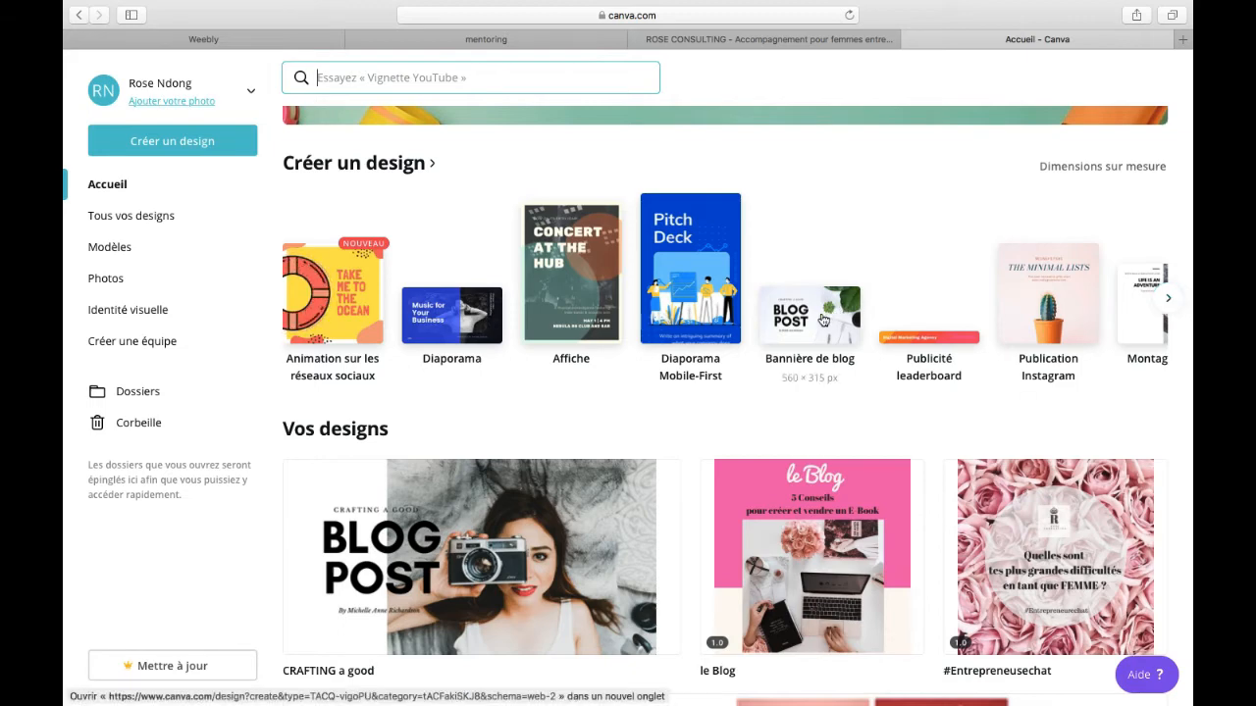
pyautogui.click(822, 320)
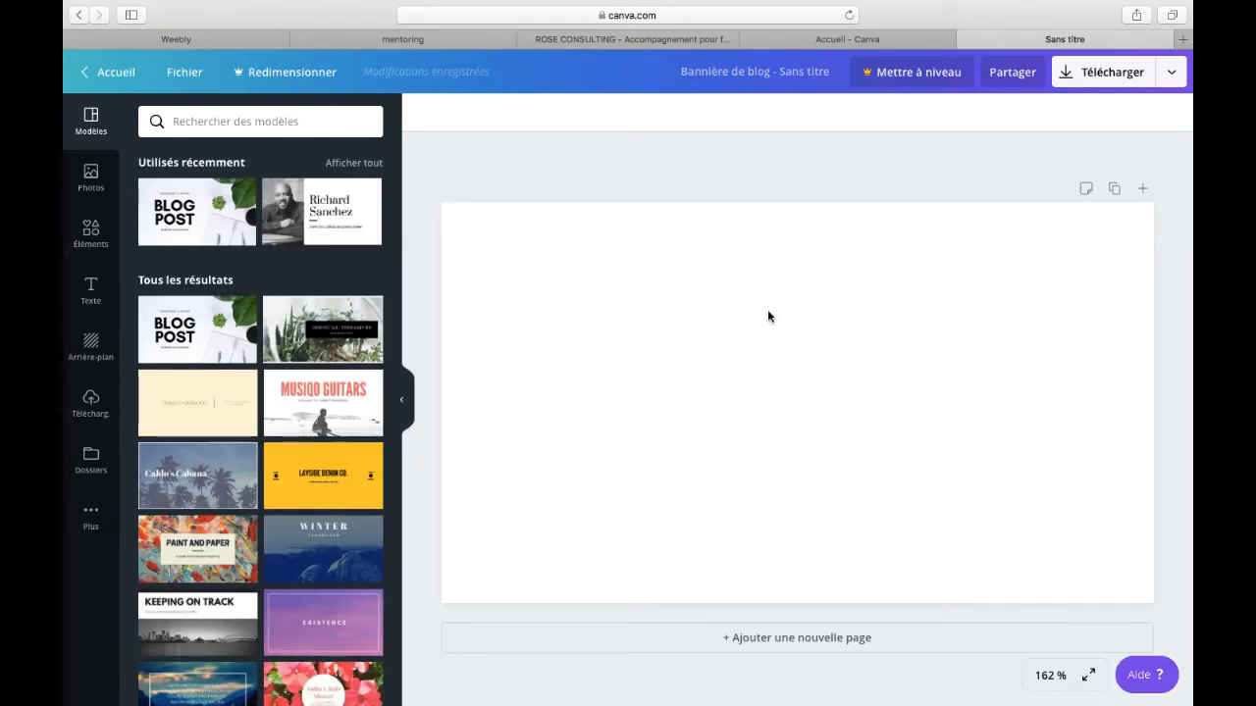
# Step: Apply the "Caldo's Cabana" palm tree template to the banner and replace its title with "Test"
pyautogui.click(197, 474)
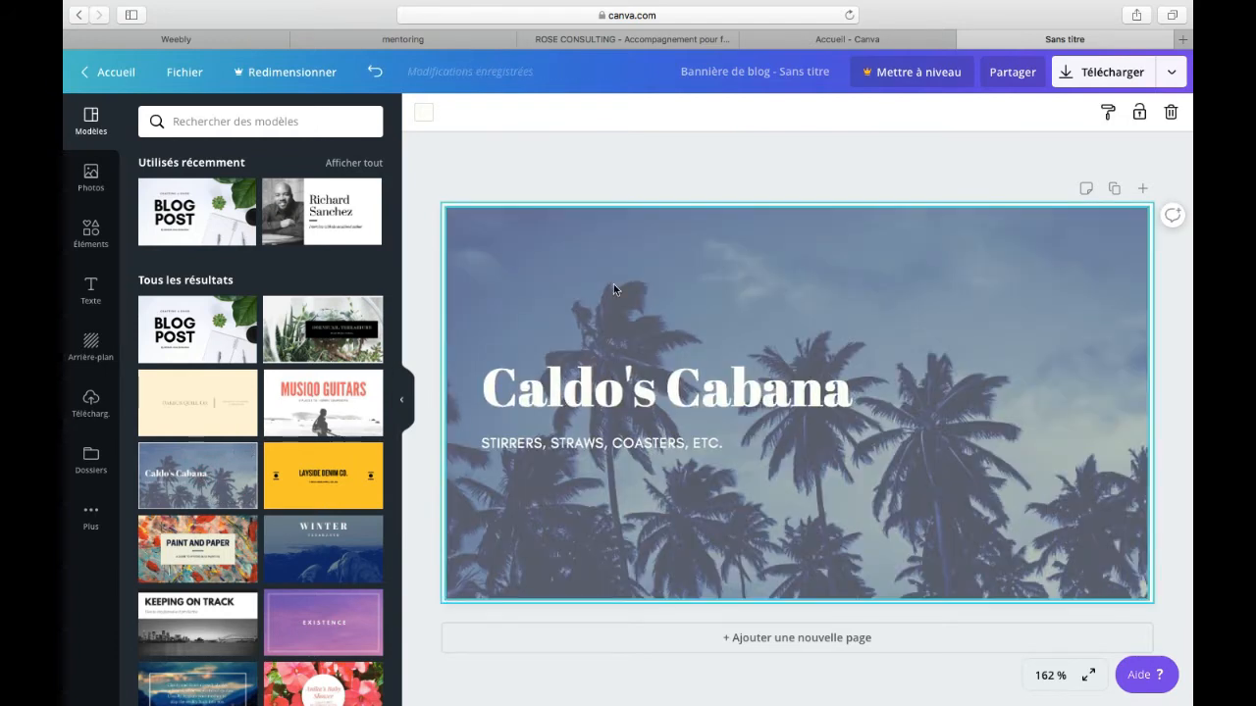
pyautogui.click(614, 285)
pyautogui.click(587, 365)
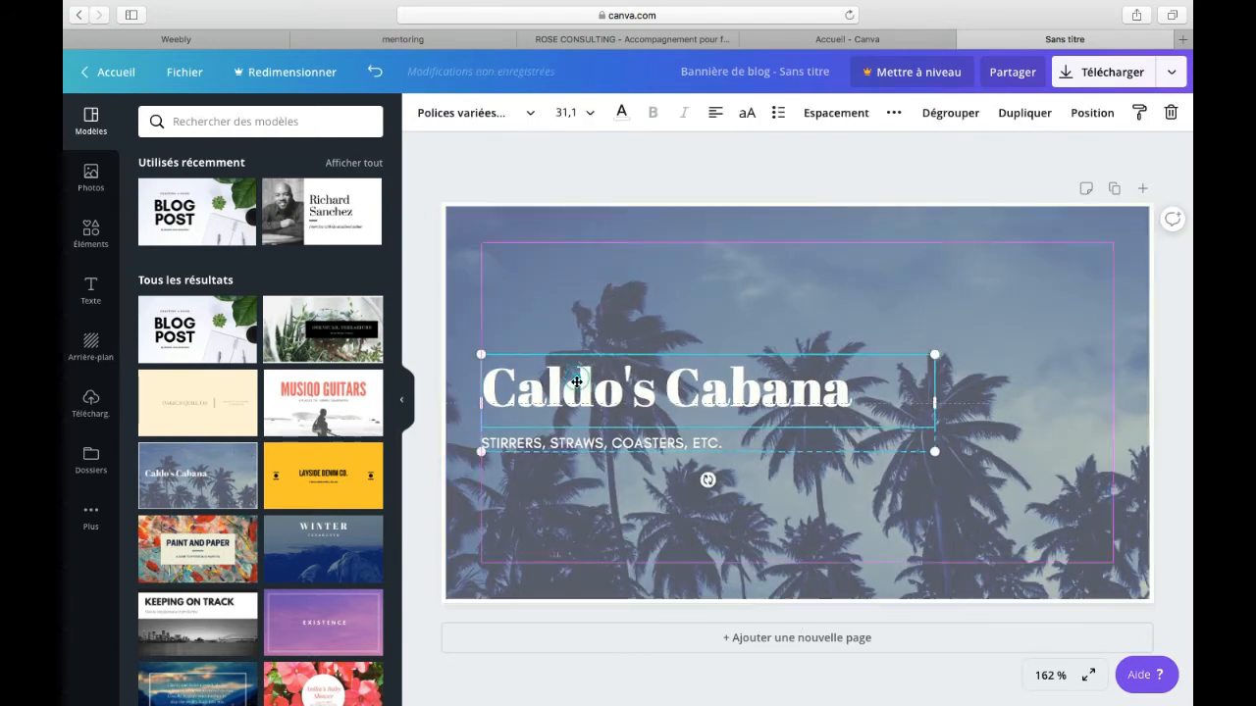
pyautogui.click(862, 391)
pyautogui.moveTo(862, 391); pyautogui.dragTo(490, 384)
pyautogui.write('R')
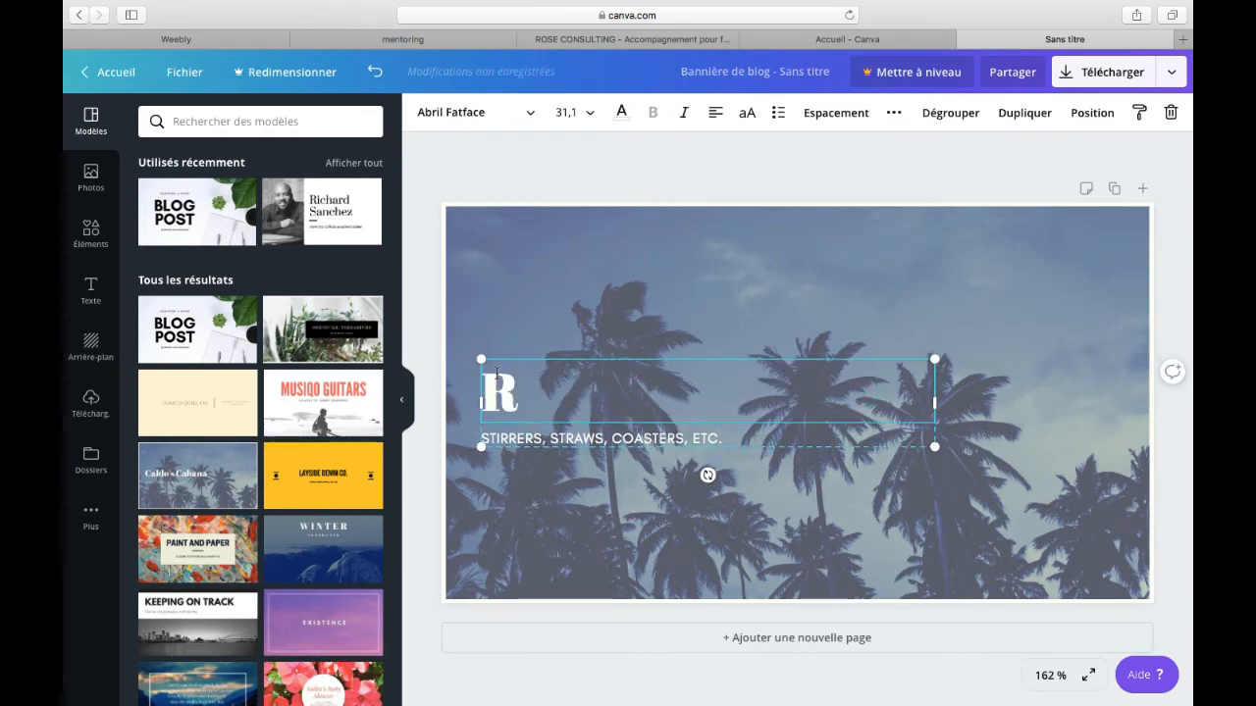
pyautogui.press('BackSpace')
pyautogui.write('Test')
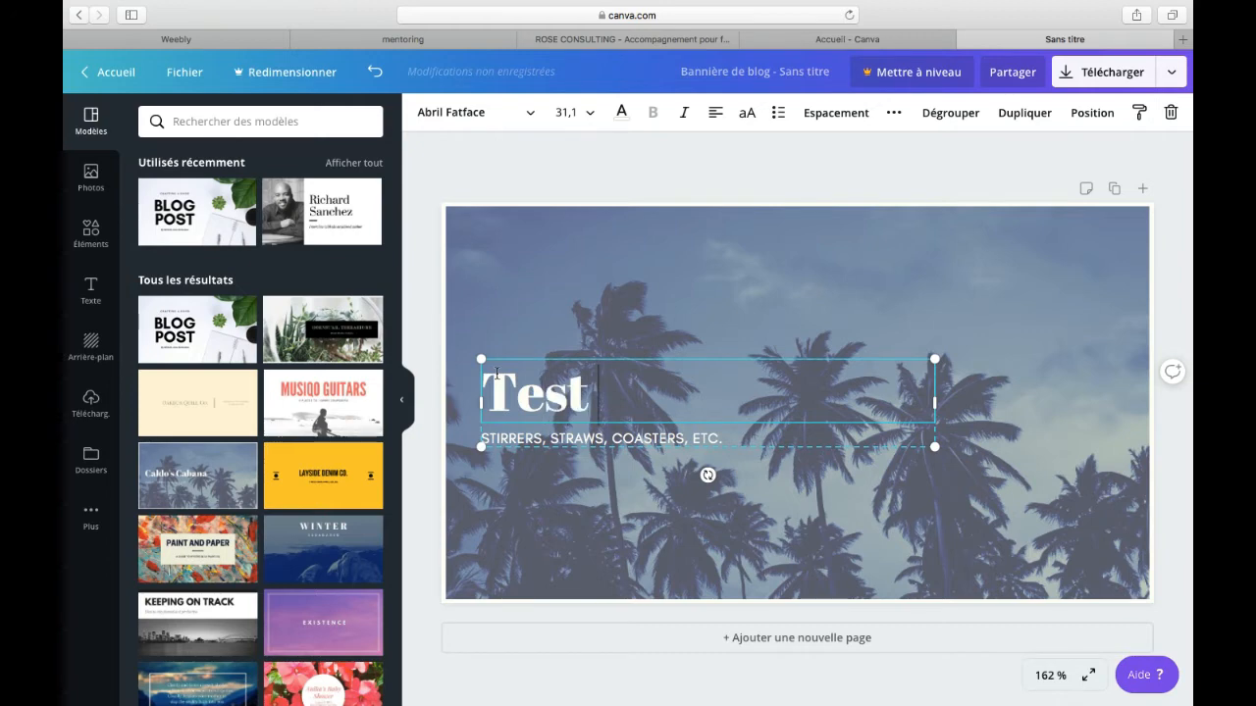
# Step: Replace the template's subtitle with "POUR SITE DE" followed by the site owner's first name
pyautogui.click(723, 439)
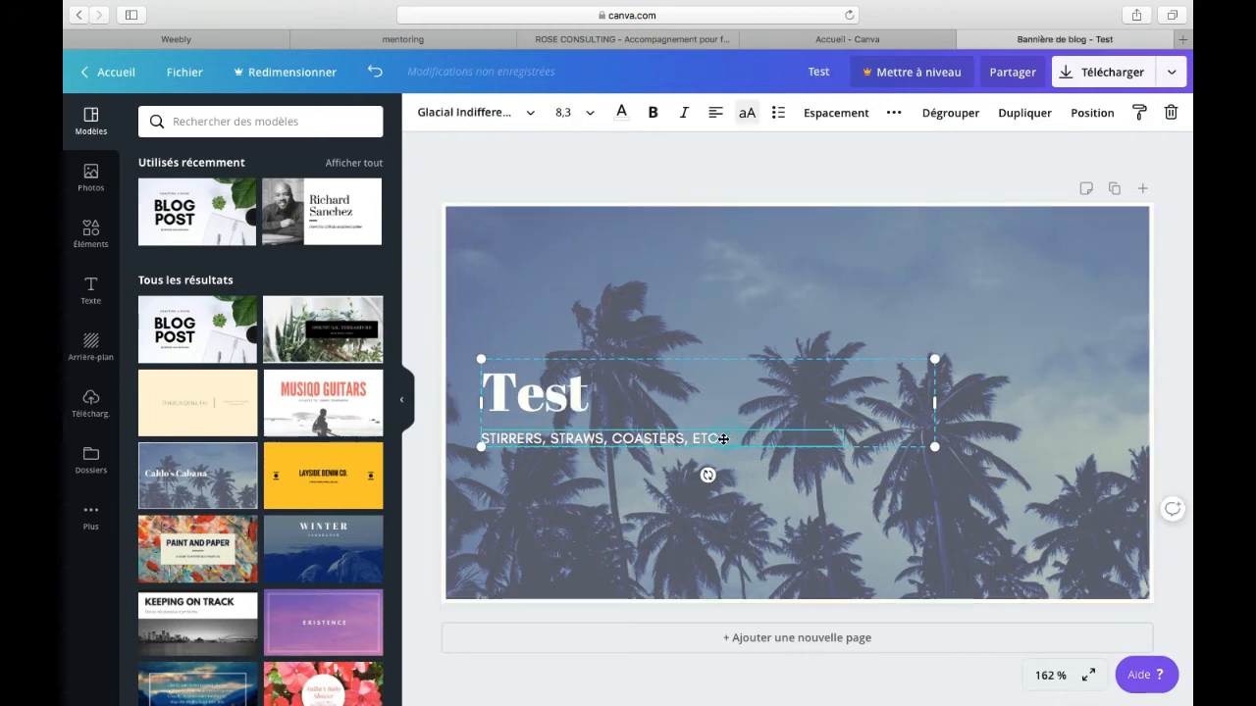
pyautogui.moveTo(723, 438); pyautogui.dragTo(486, 433)
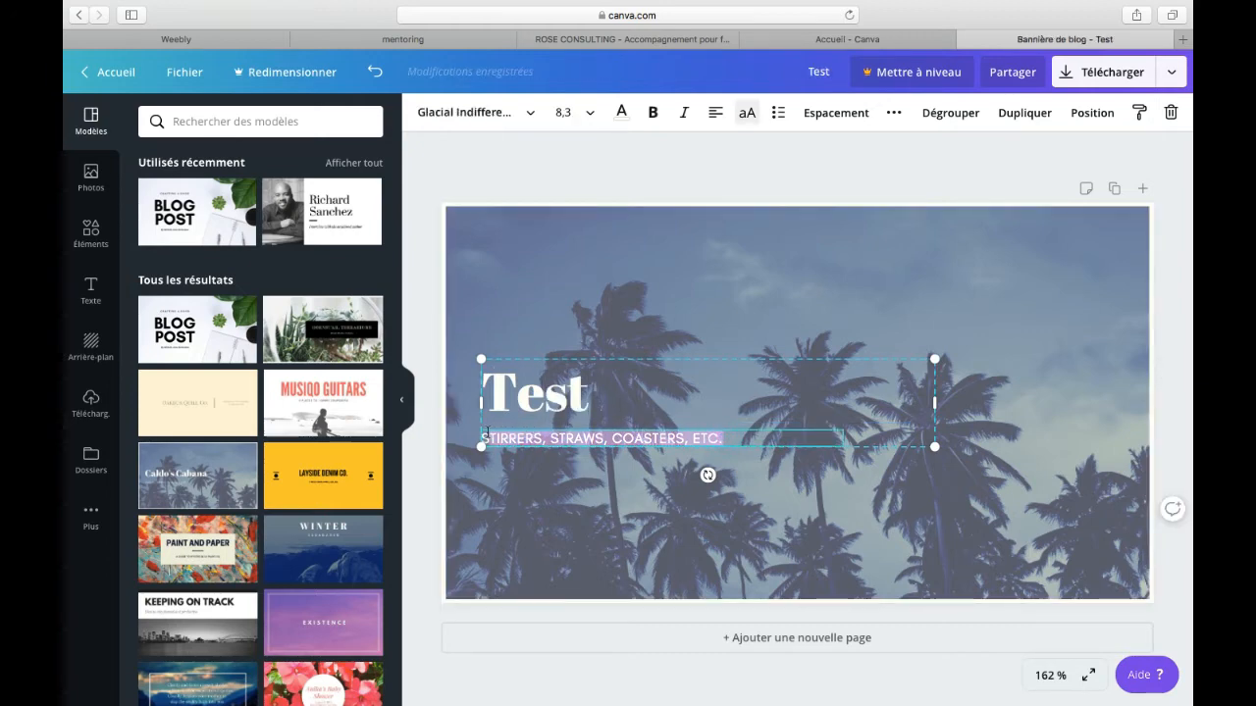
pyautogui.write('SPO')
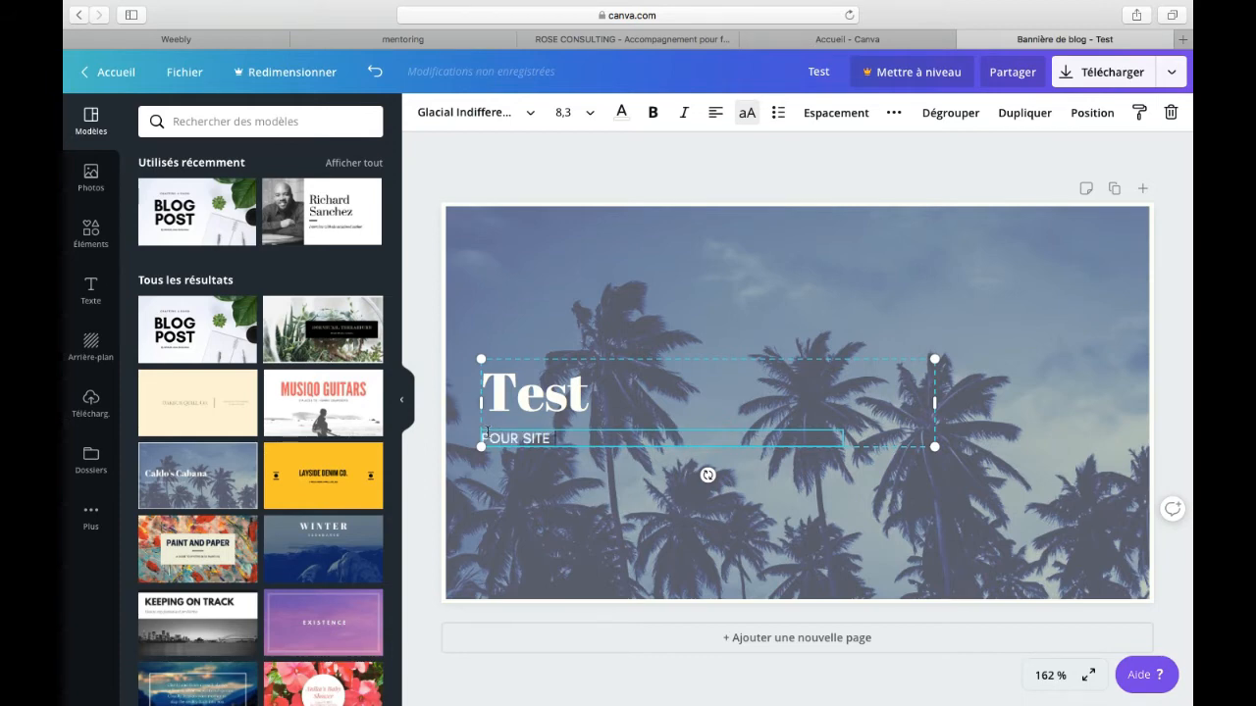
pyautogui.write('R SITE DE ROSE')
# Step: Delete the template's palm tree photo and its text from the banner
pyautogui.click(606, 345)
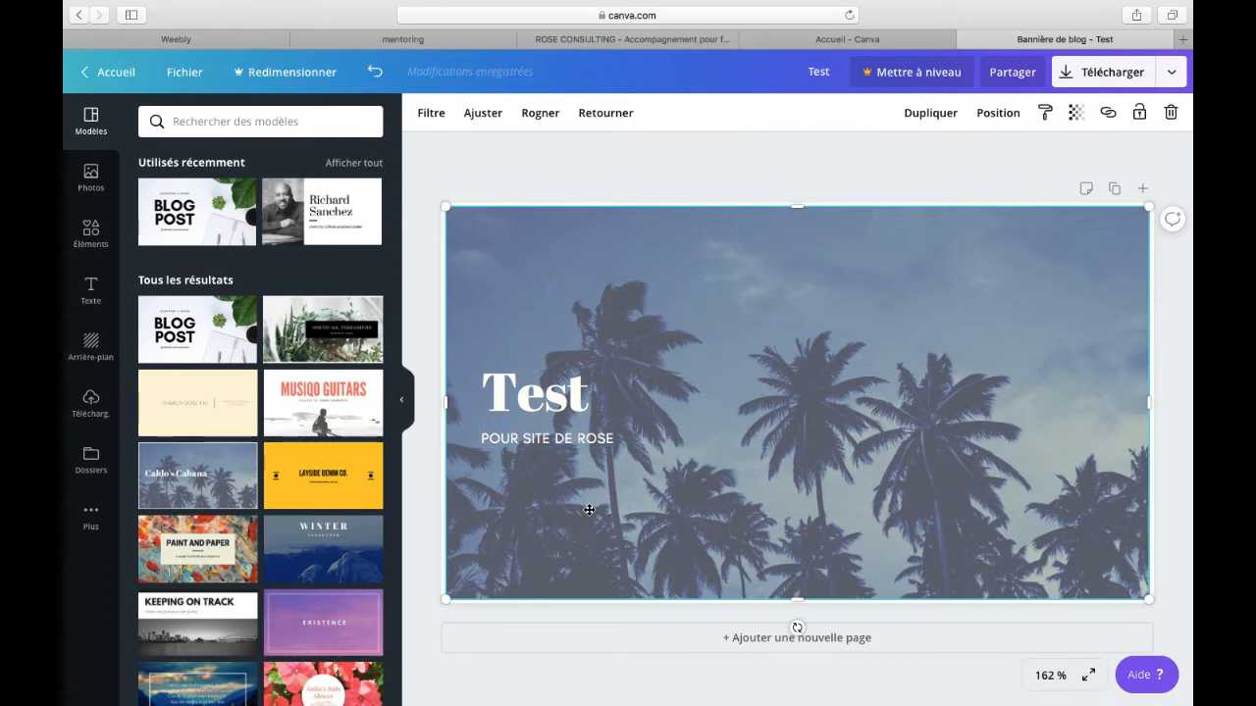
pyautogui.click(590, 425)
pyautogui.click(555, 218)
pyautogui.press('Delete')
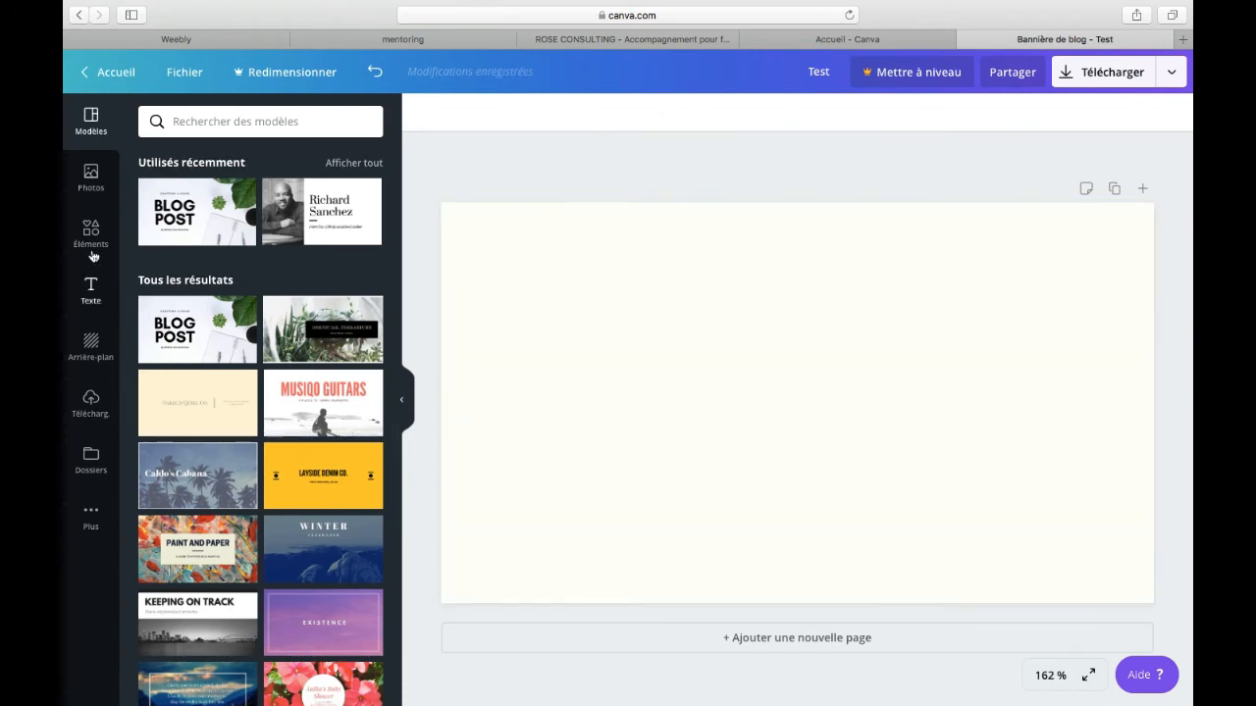
# Step: Add the recently used photo of the woman holding a camera, enlarge it to the banner's full height and align it to the right edge
pyautogui.click(90, 178)
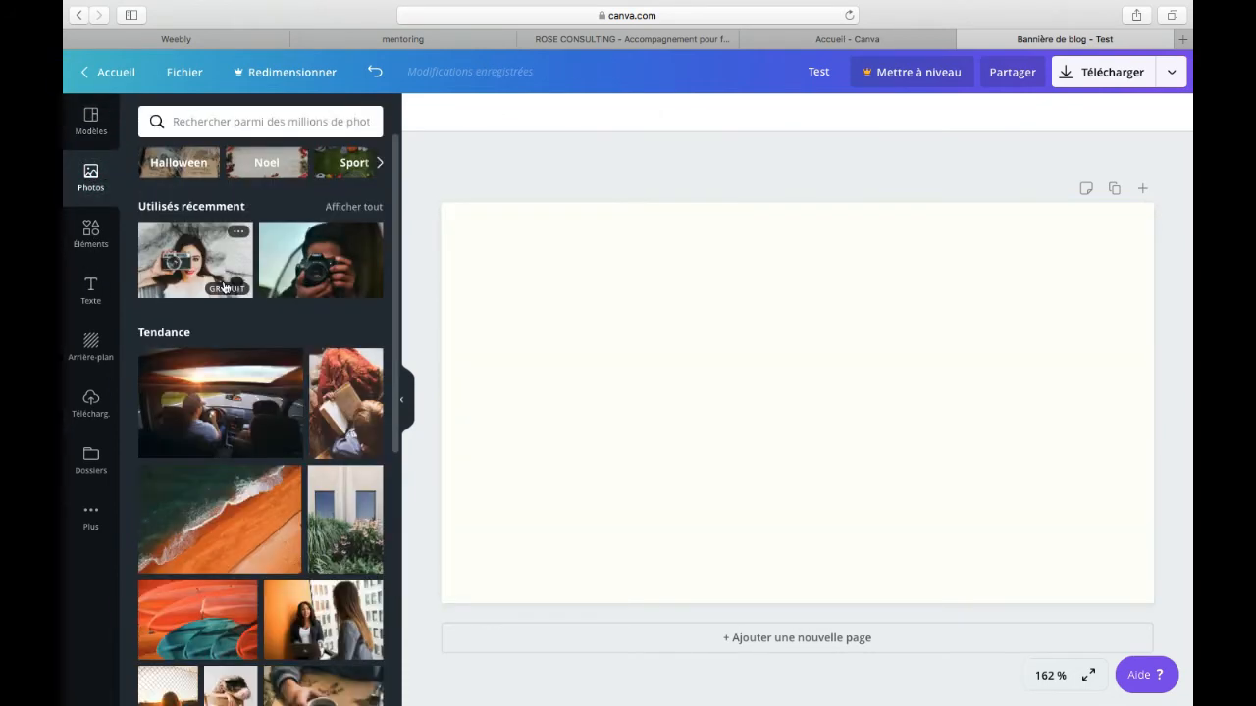
pyautogui.click(196, 271)
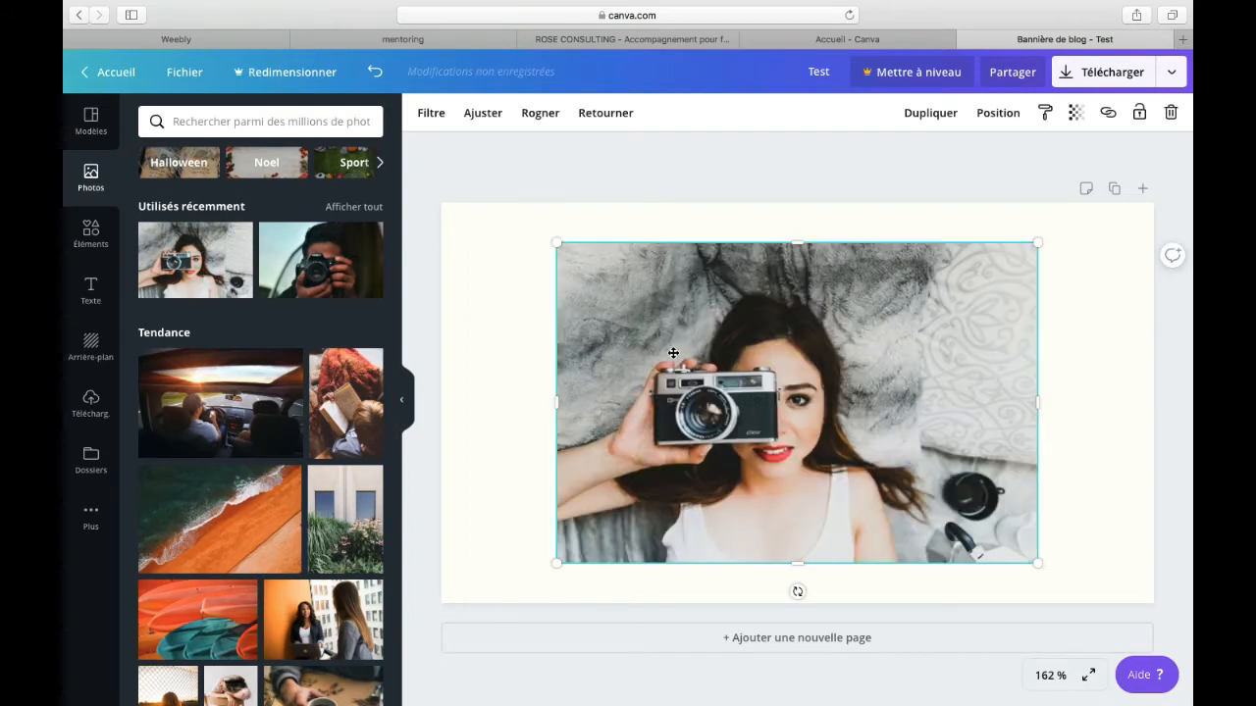
pyautogui.moveTo(567, 363); pyautogui.dragTo(458, 322)
pyautogui.moveTo(929, 522); pyautogui.dragTo(1103, 626)
pyautogui.moveTo(970, 511); pyautogui.dragTo(1021, 511)
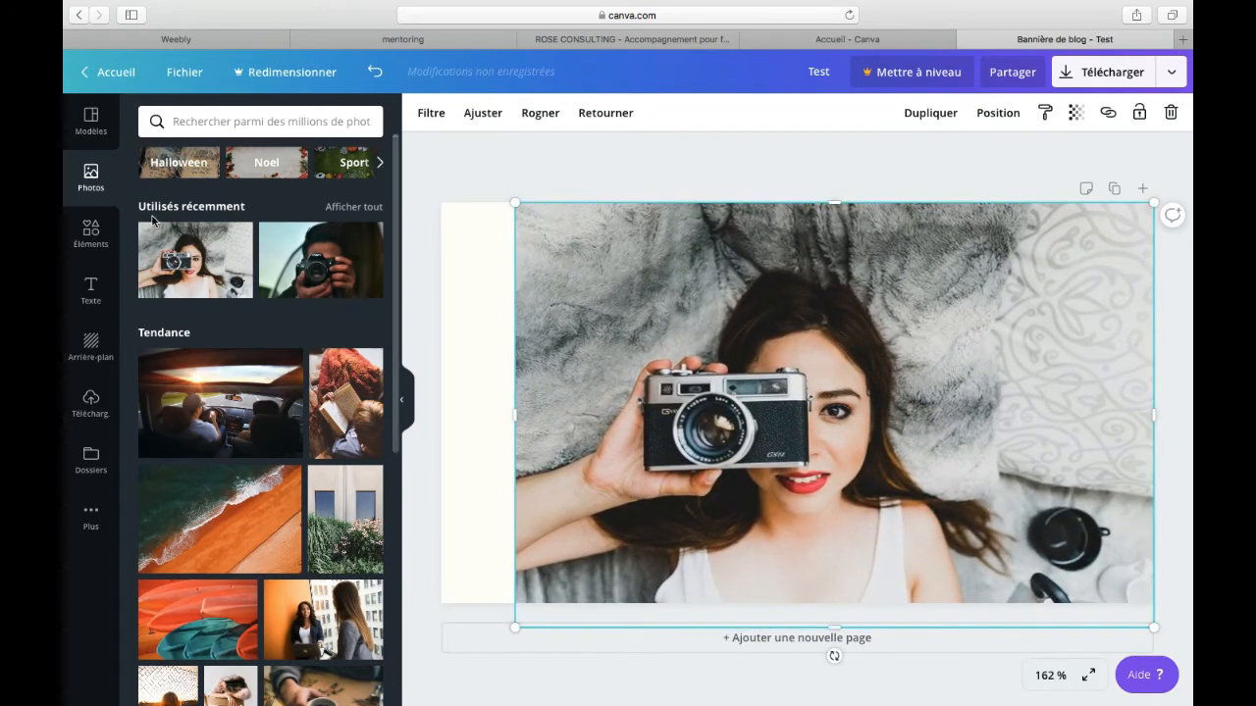
# Step: Add a title reading "Test pour le site de" plus the site owner's first name and "!", with a line break after "pour"
pyautogui.click(91, 288)
pyautogui.click(301, 177)
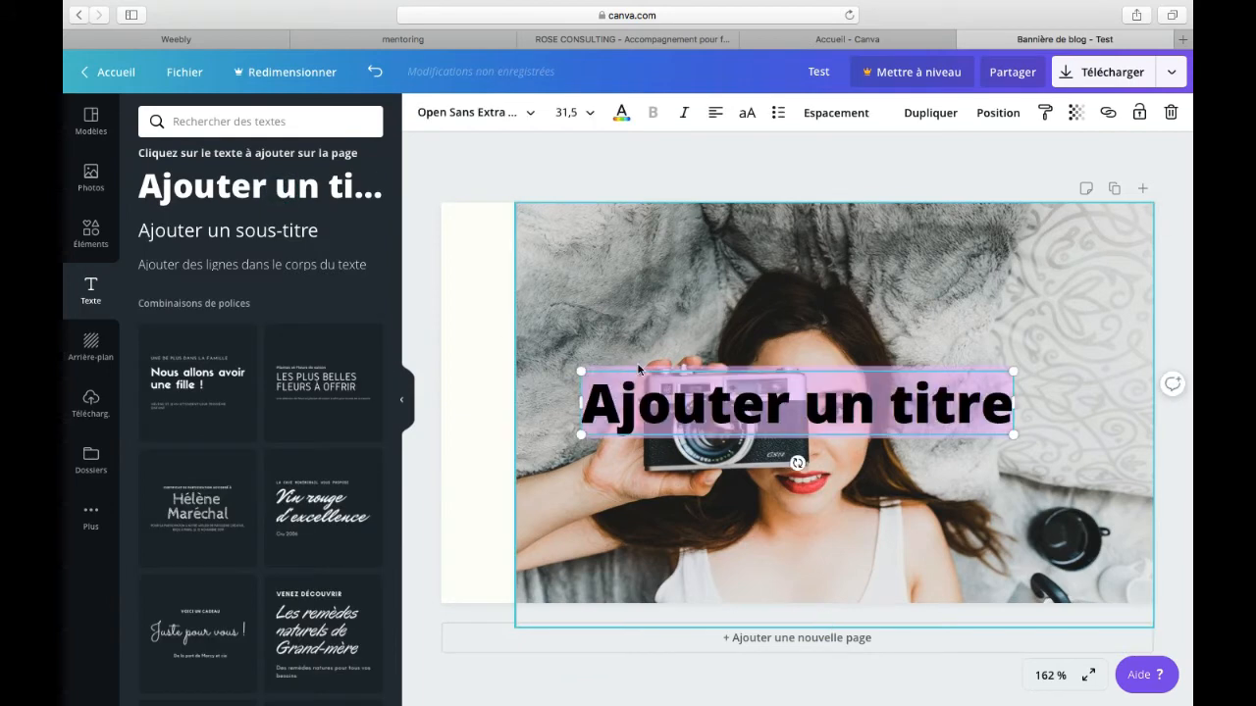
pyautogui.write('test')
pyautogui.press('BackSpace')
pyautogui.press('BackSpace')
pyautogui.press('BackSpace')
pyautogui.press('BackSpace')
pyautogui.write('Te')
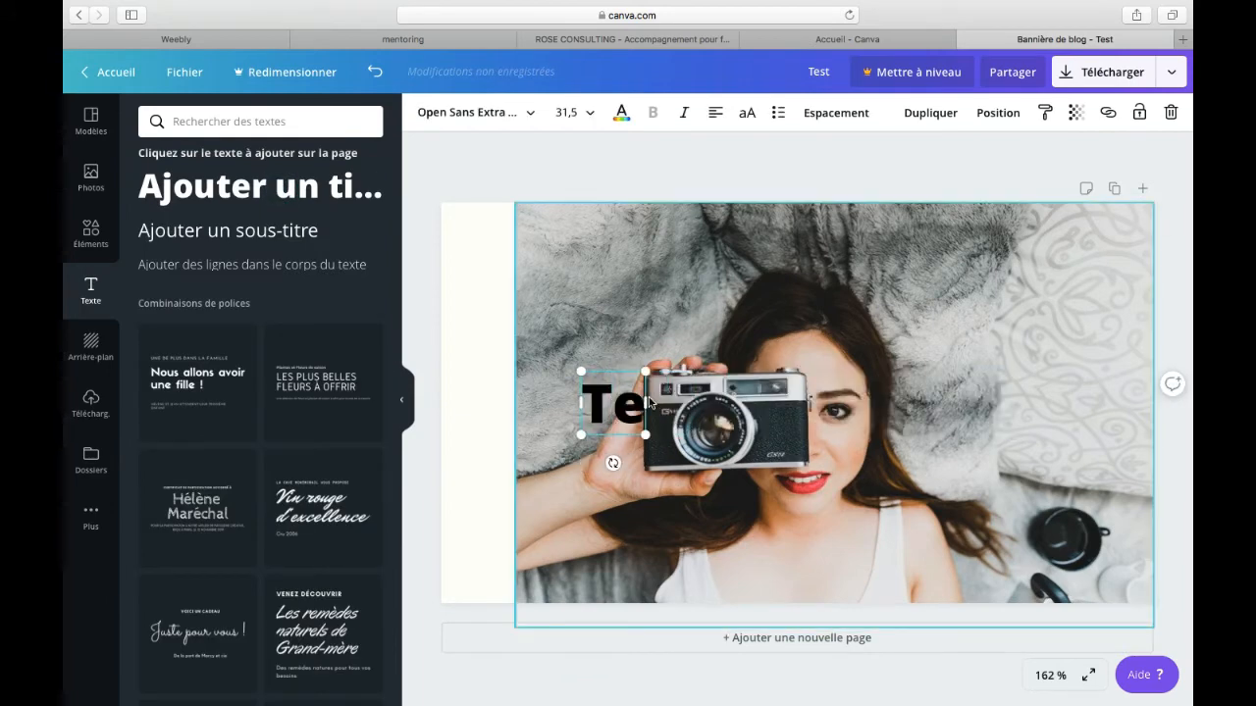
pyautogui.write('st pour le')
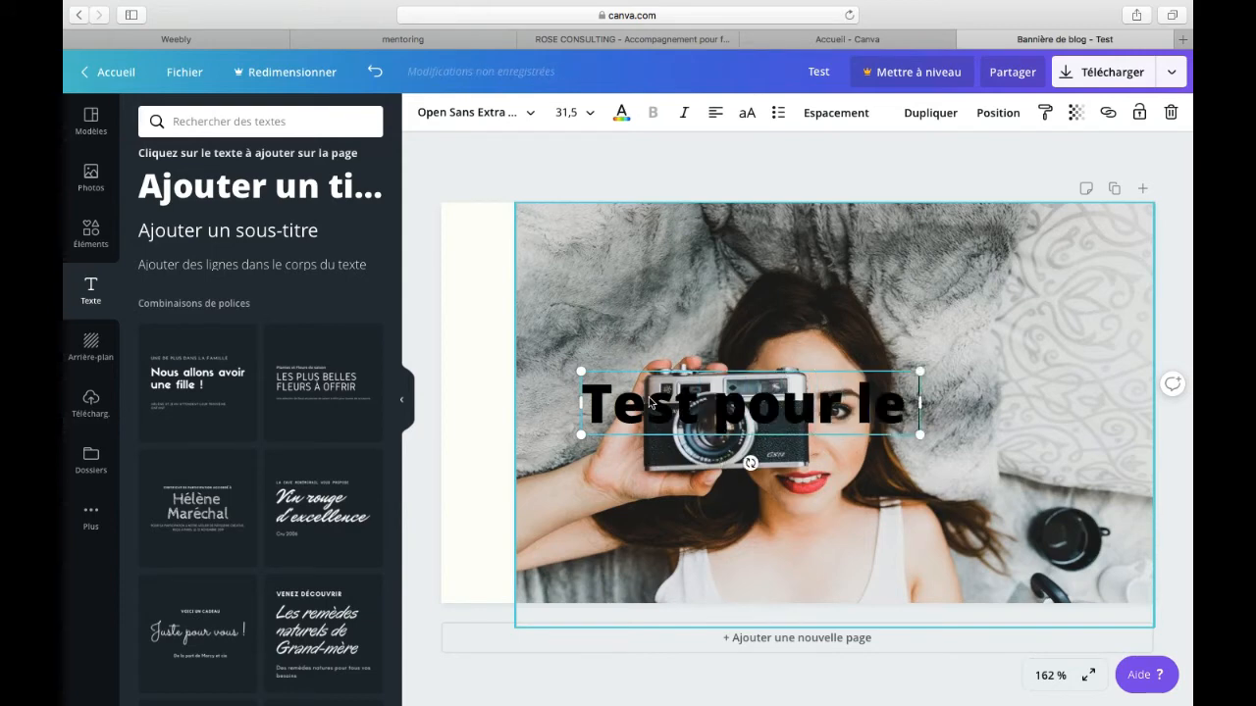
pyautogui.write(' site de T')
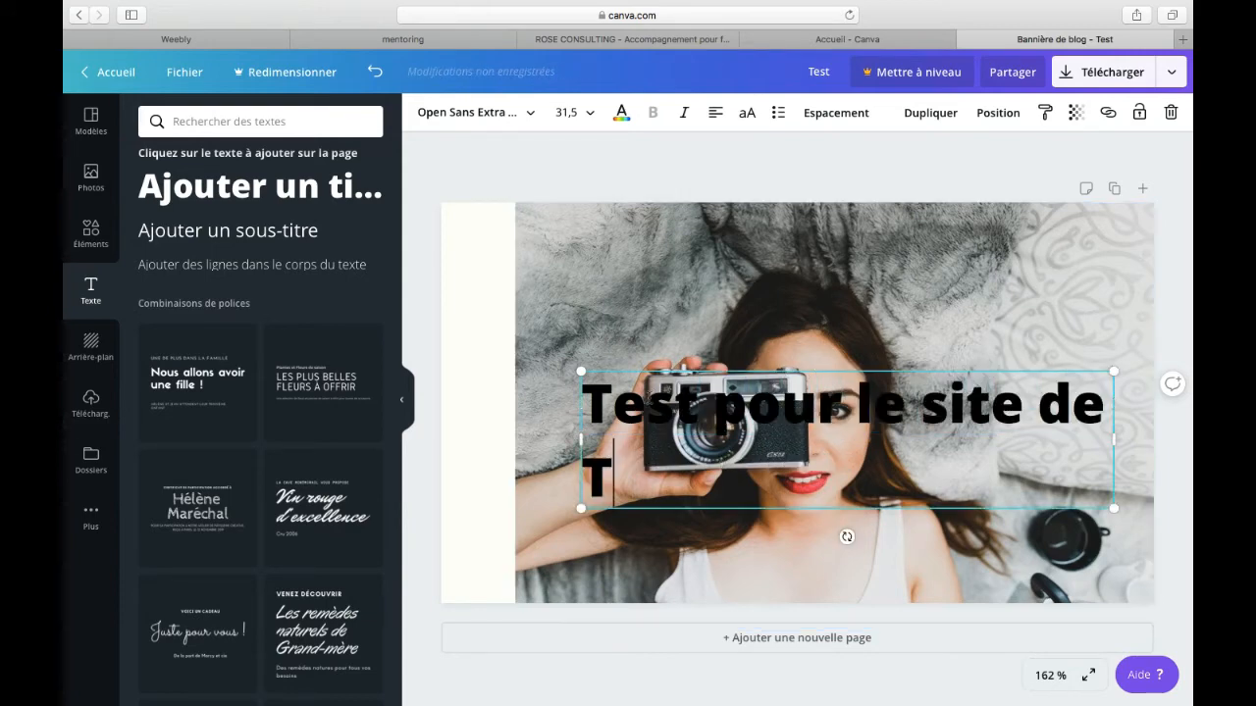
pyautogui.press('BackSpace')
pyautogui.write('RO')
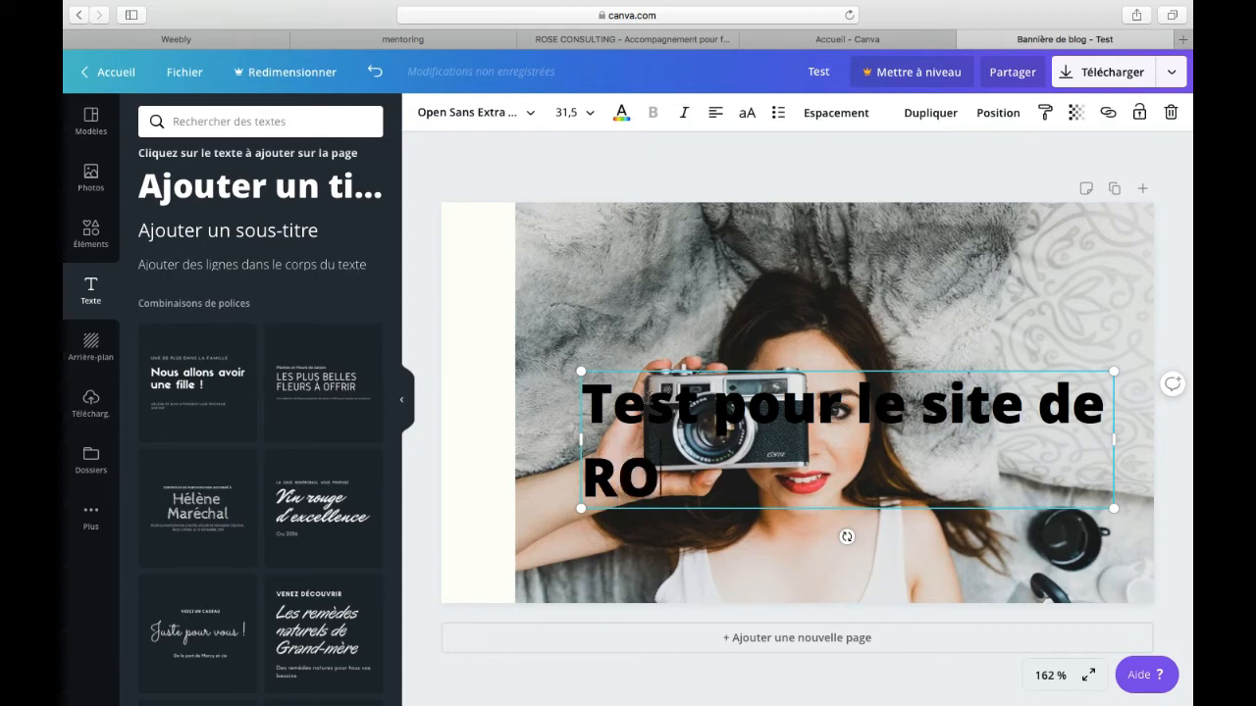
pyautogui.write('SE !')
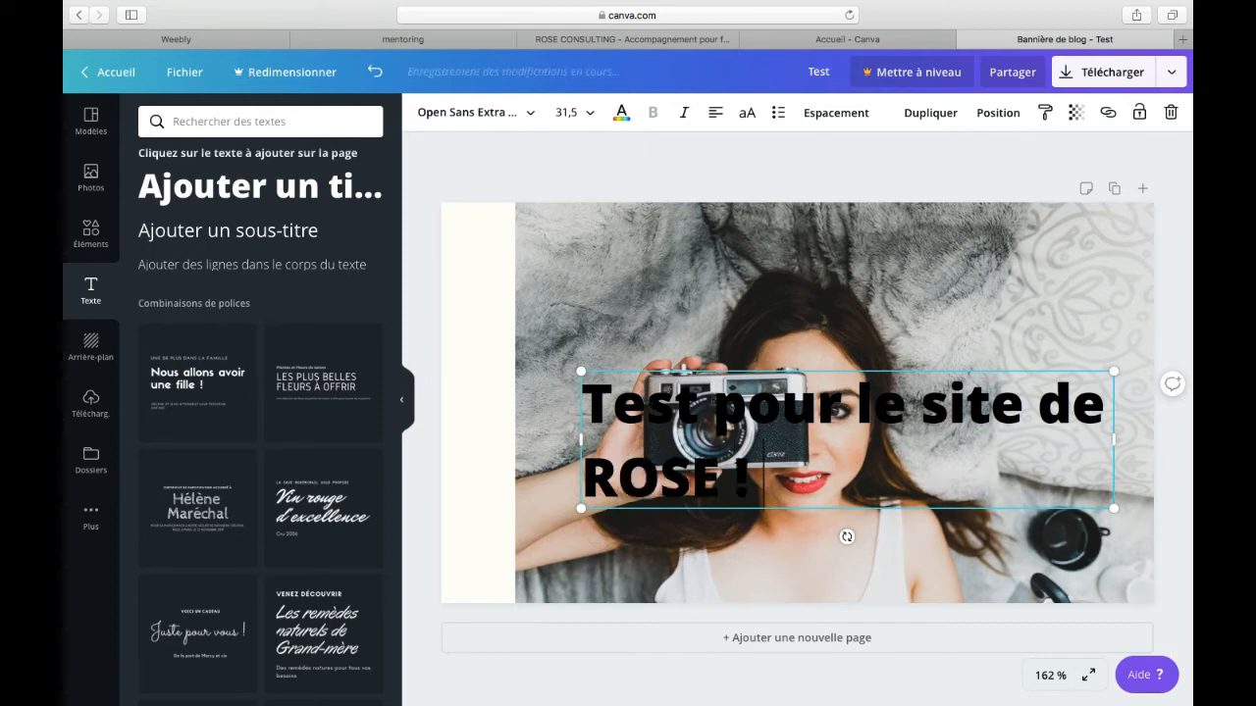
pyautogui.press('Return')
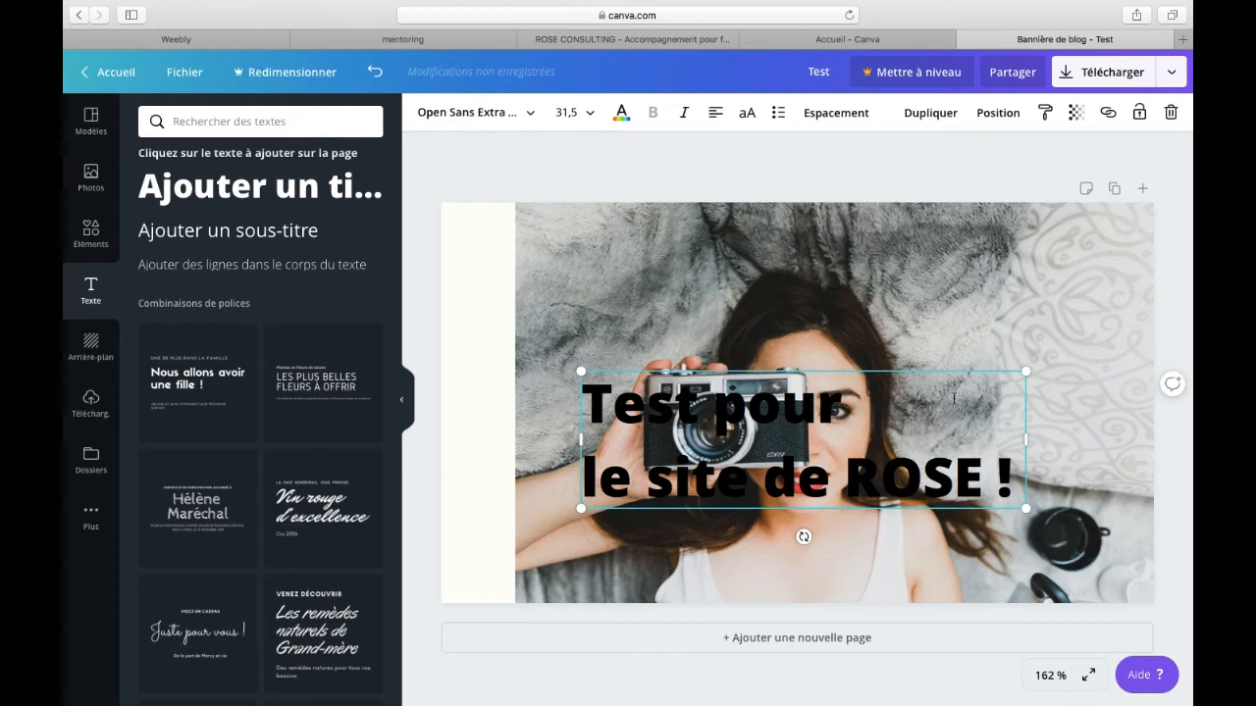
# Step: Shrink the banner title to a font size of about 20.9 and move it to the banner's upper left corner
pyautogui.moveTo(938, 372); pyautogui.dragTo(805, 327)
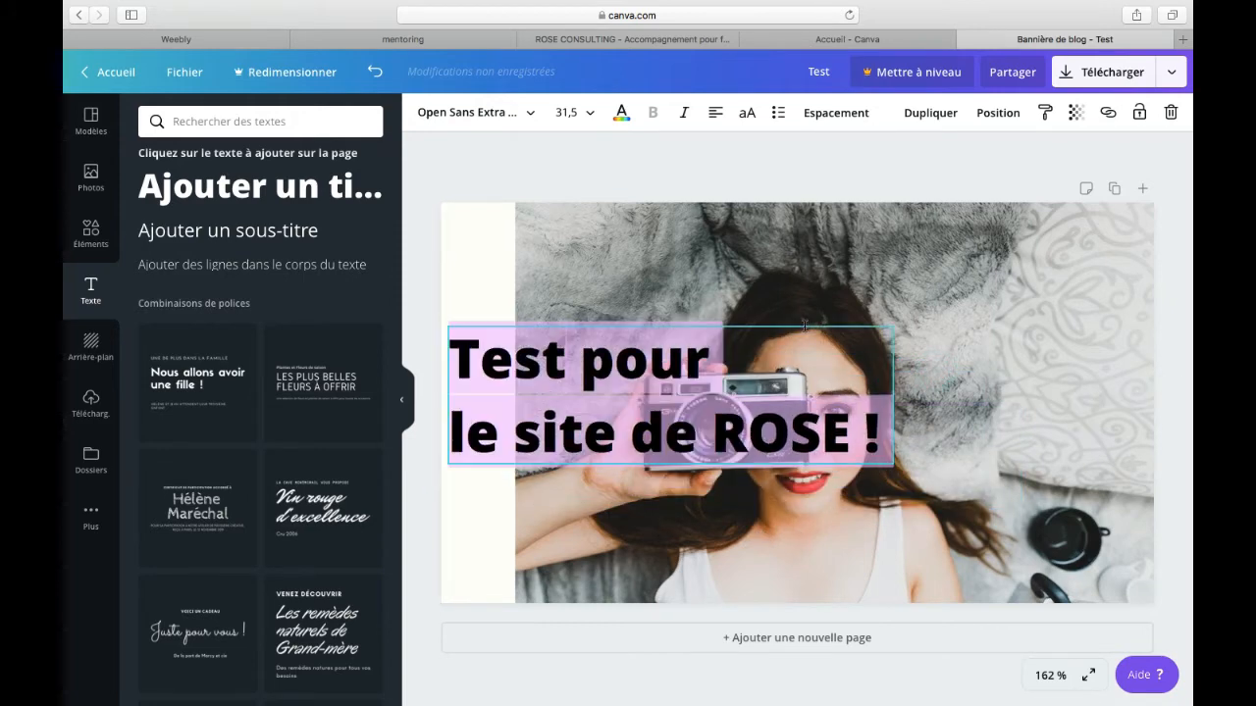
pyautogui.moveTo(895, 469); pyautogui.dragTo(747, 399)
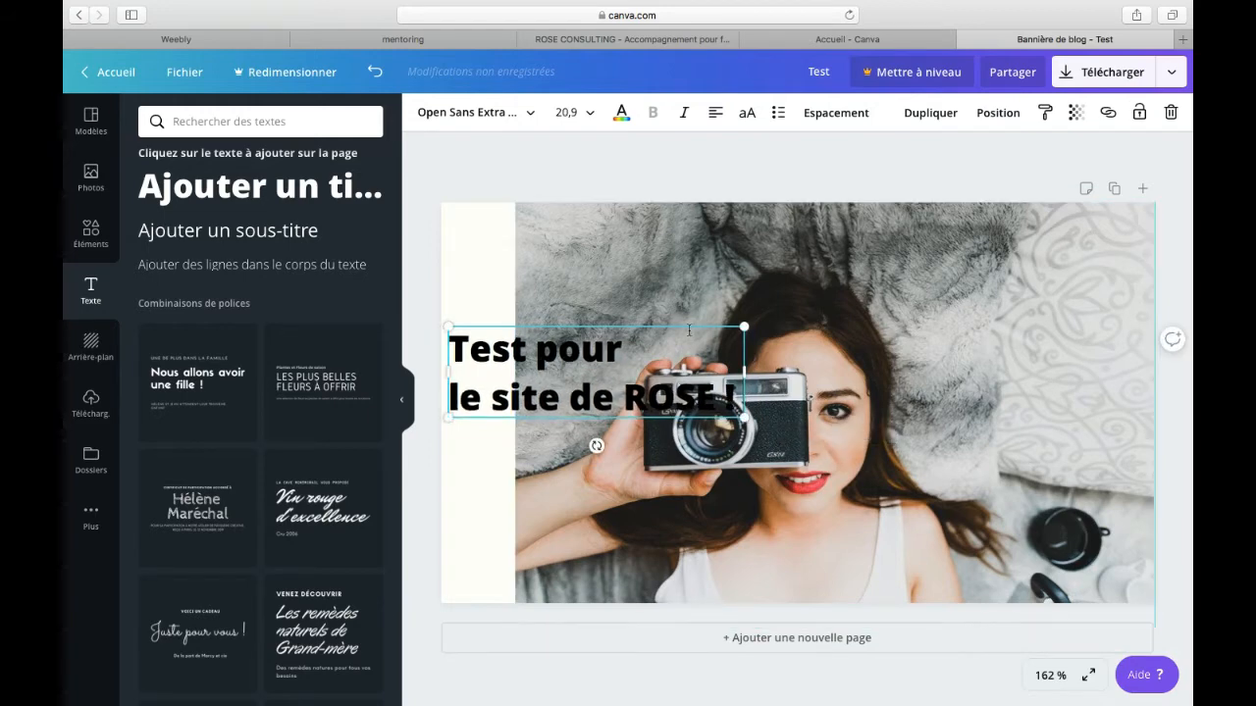
pyautogui.moveTo(689, 324); pyautogui.dragTo(686, 225)
# Step: Crop the camera photo's left edge inward to widen the blank strip on the banner's left, and deselect it
pyautogui.click(594, 348)
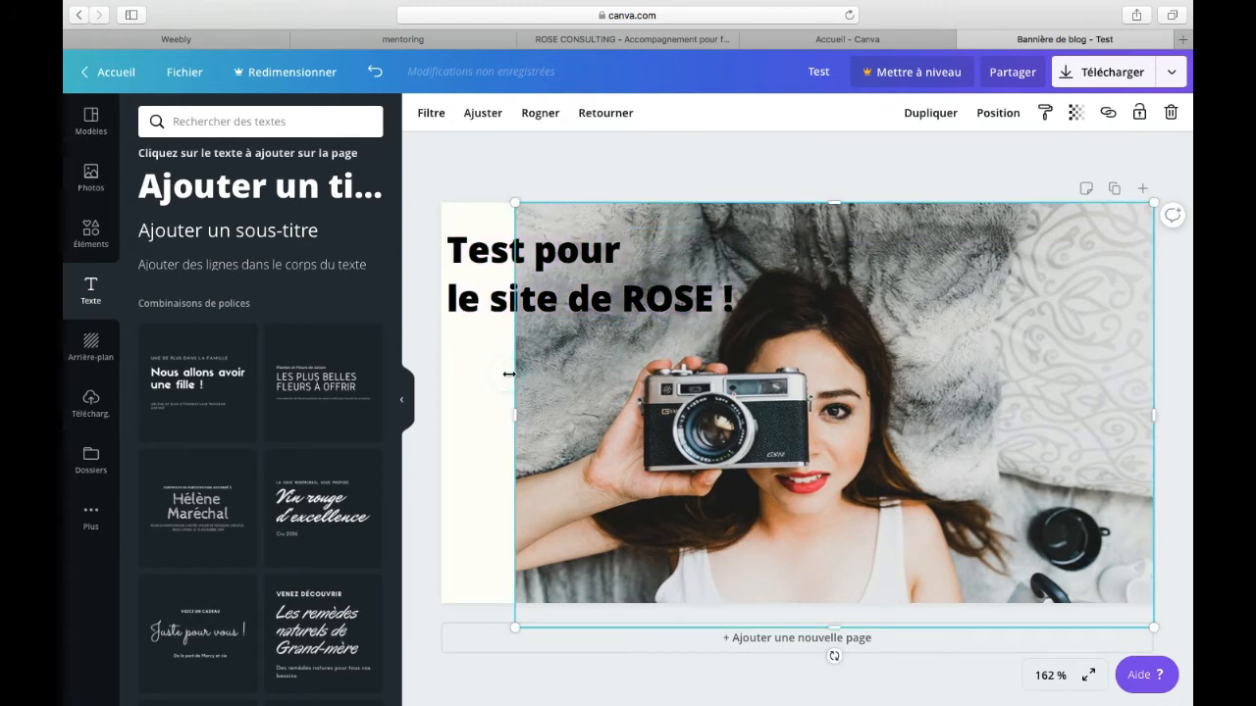
pyautogui.moveTo(516, 413); pyautogui.dragTo(563, 411)
pyautogui.click(527, 415)
pyautogui.click(619, 164)
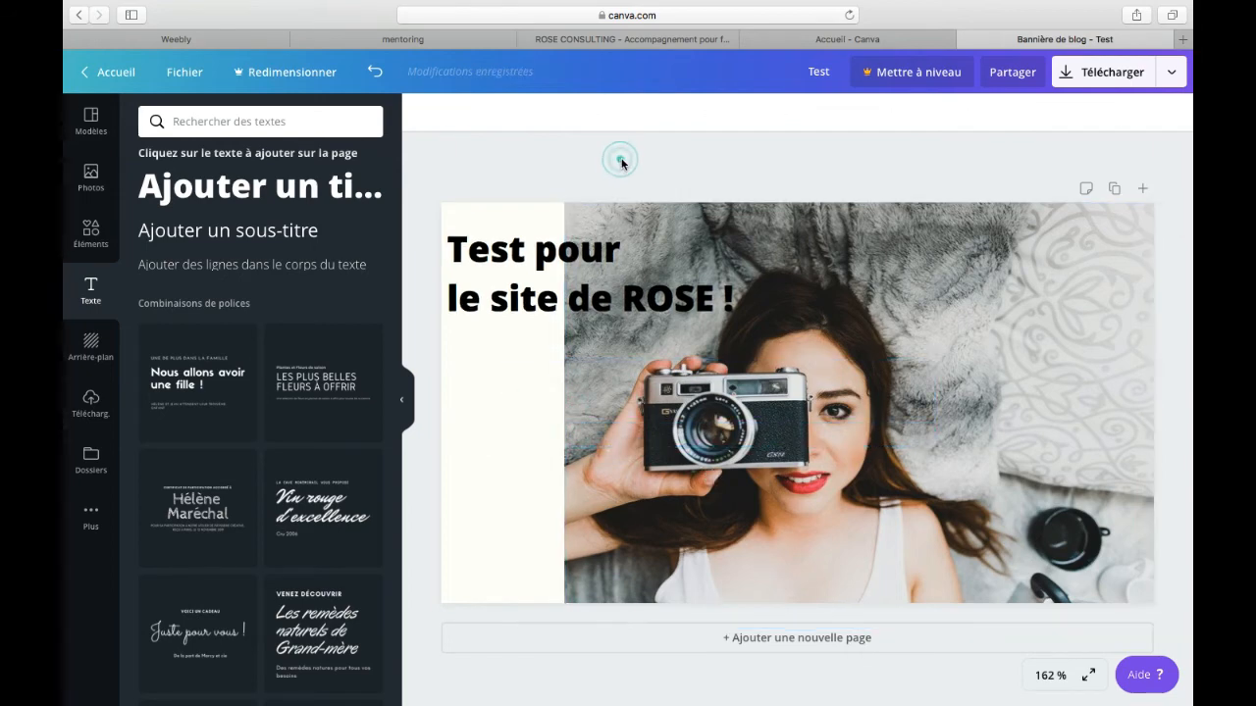
# Step: Download the finished banner as a PNG image, return to Safari and dismiss the Canva Pro trial offer
pyautogui.click(1115, 71)
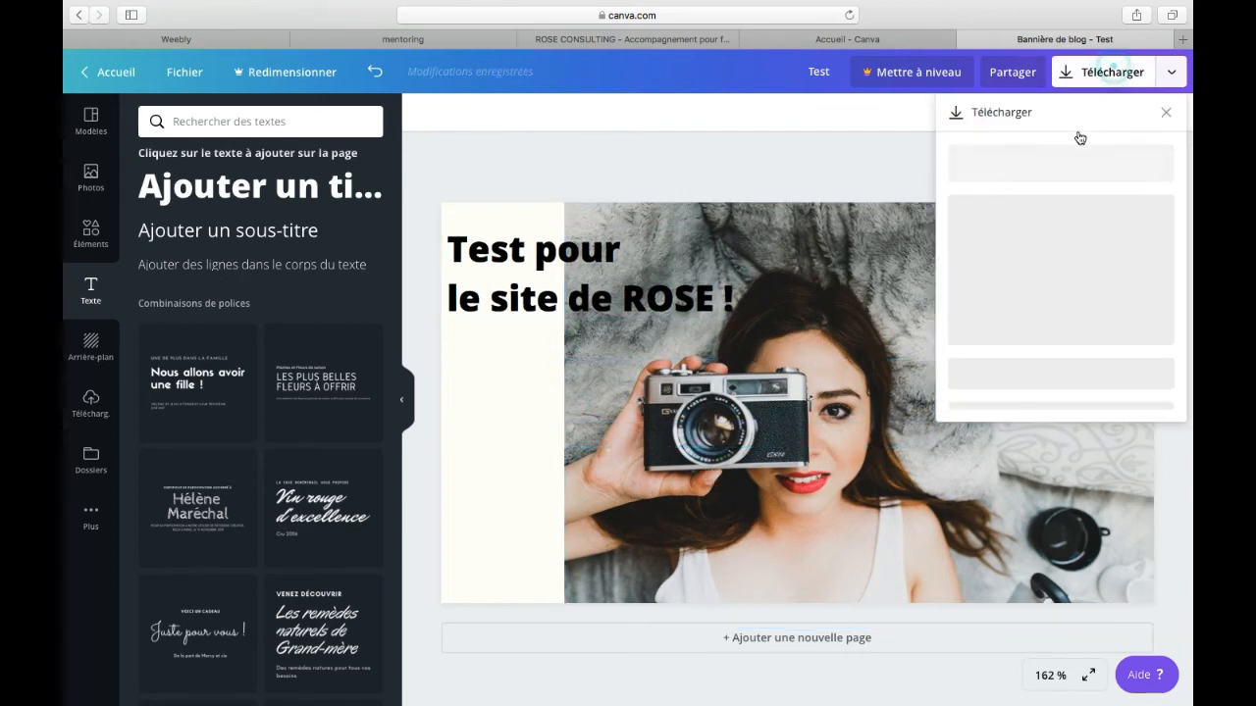
pyautogui.click(1072, 181)
pyautogui.click(1034, 238)
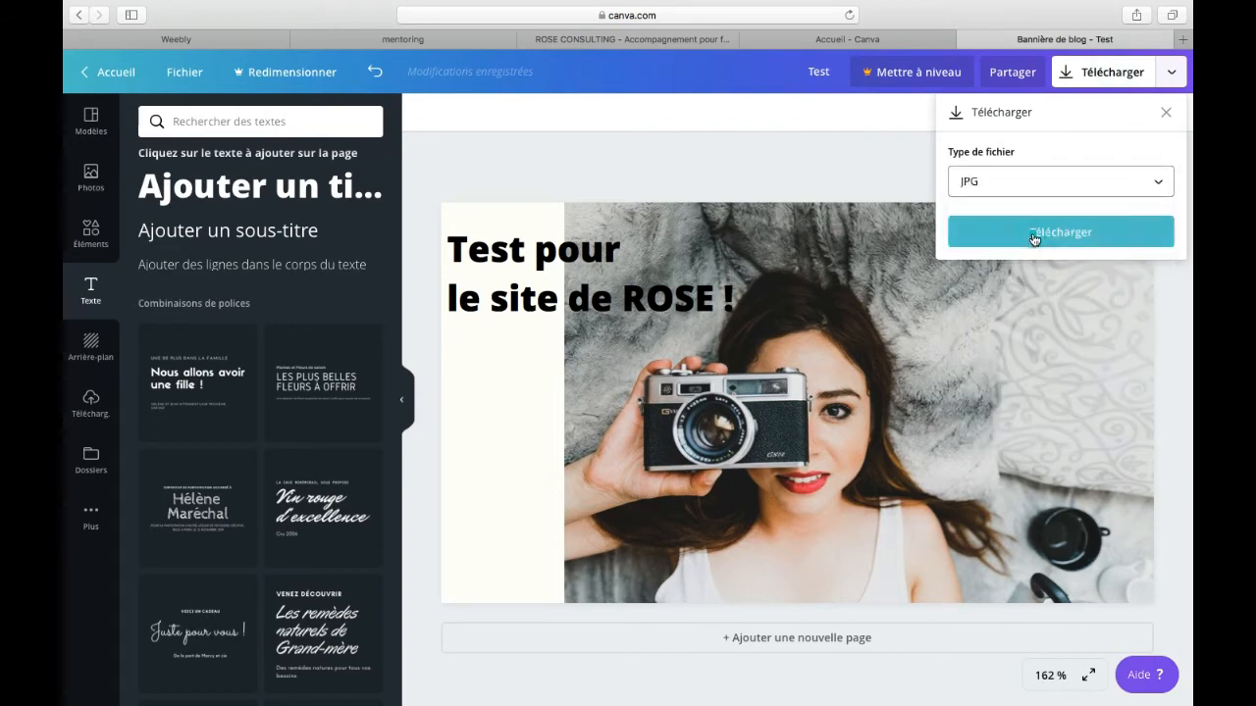
pyautogui.click(1038, 186)
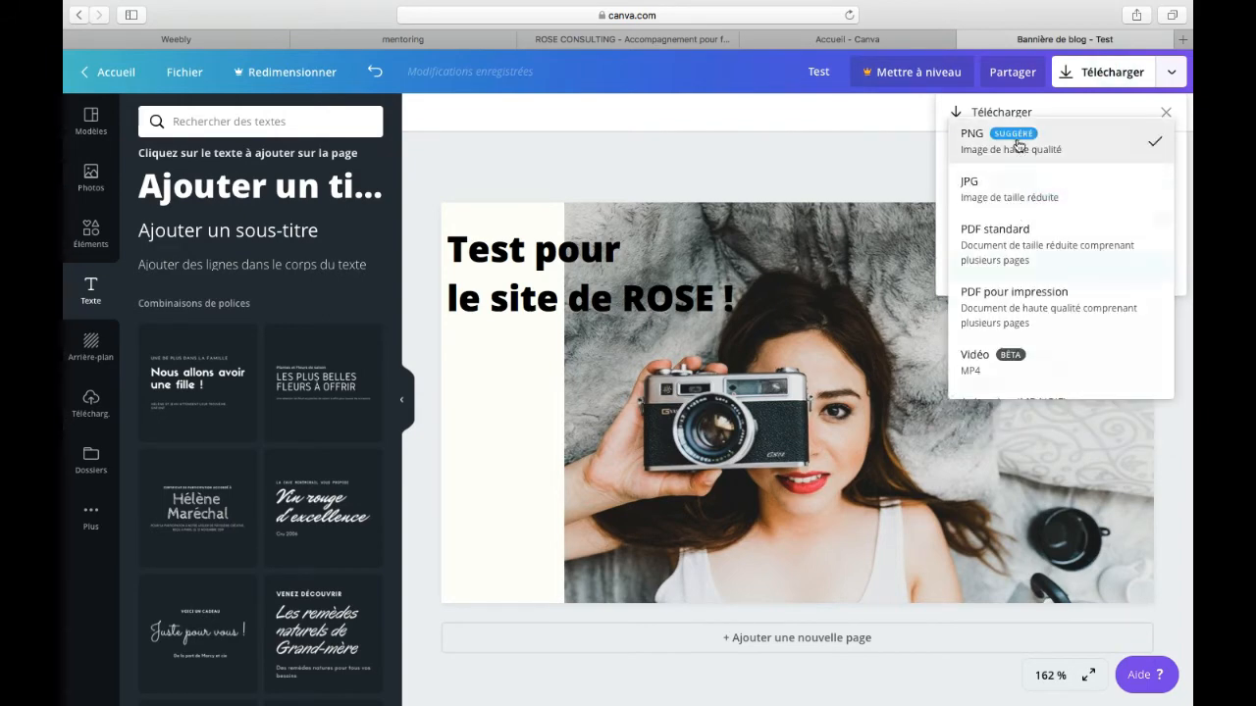
pyautogui.click(984, 138)
pyautogui.click(997, 262)
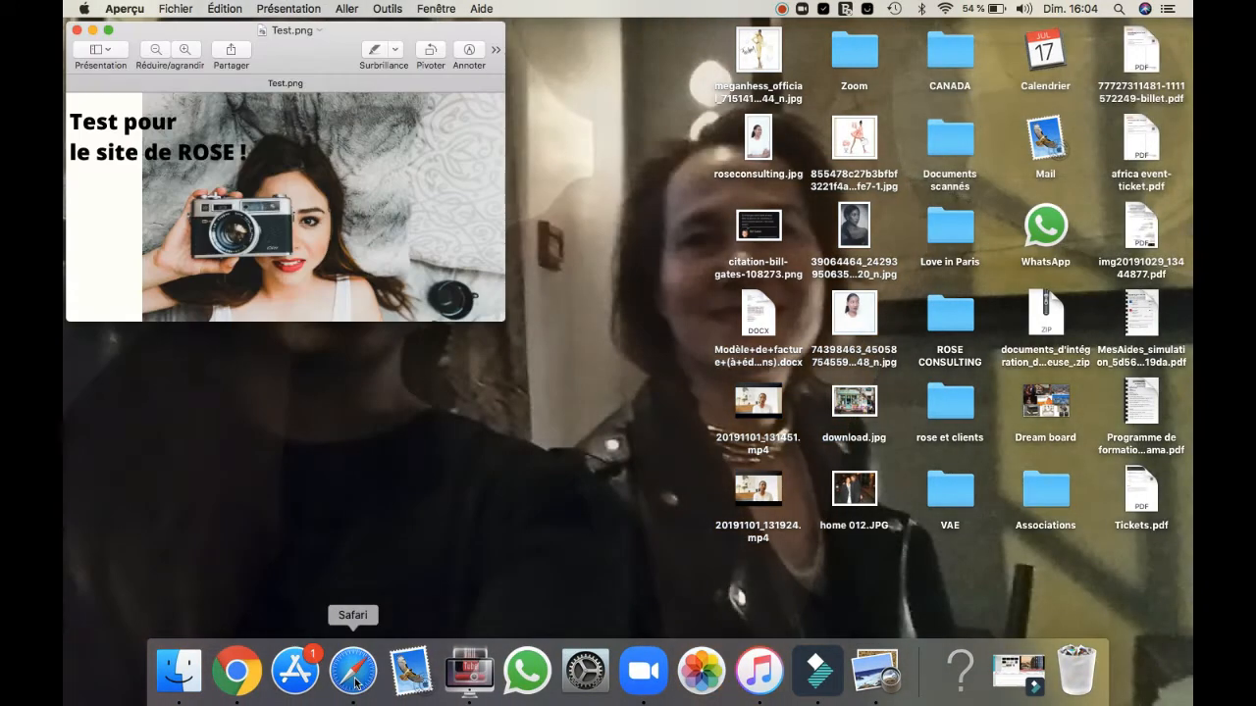
pyautogui.click(359, 675)
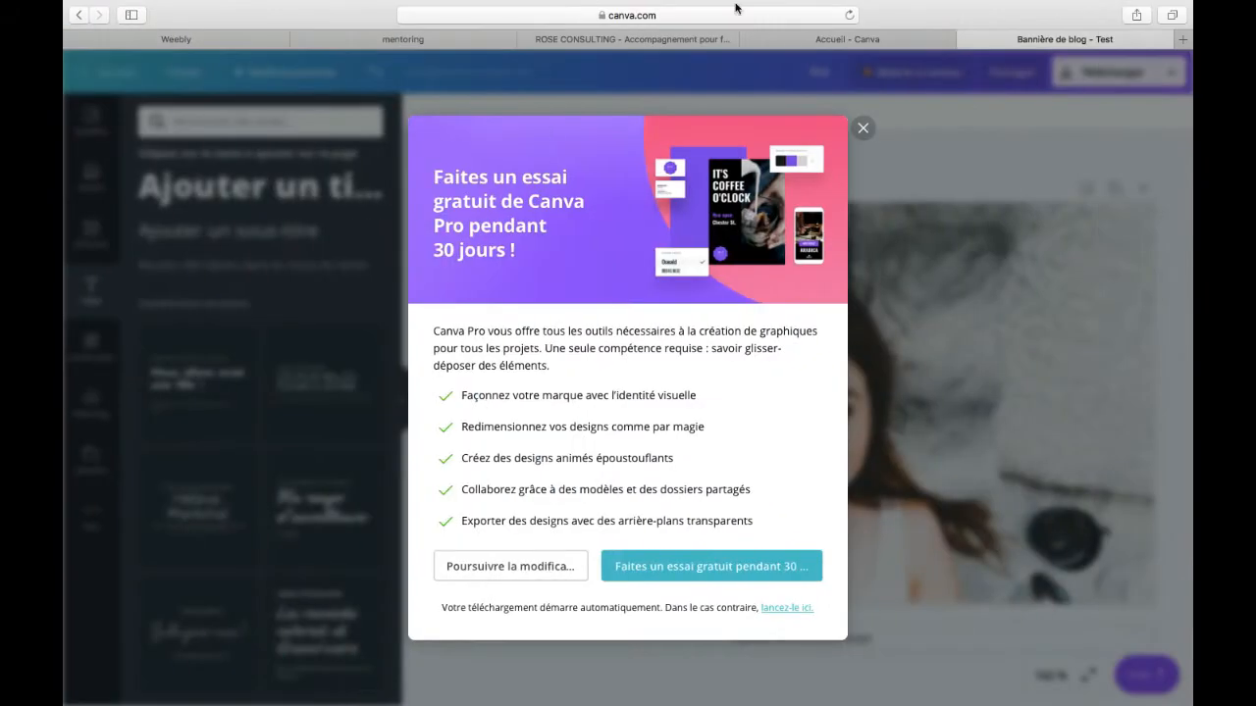
pyautogui.click(862, 128)
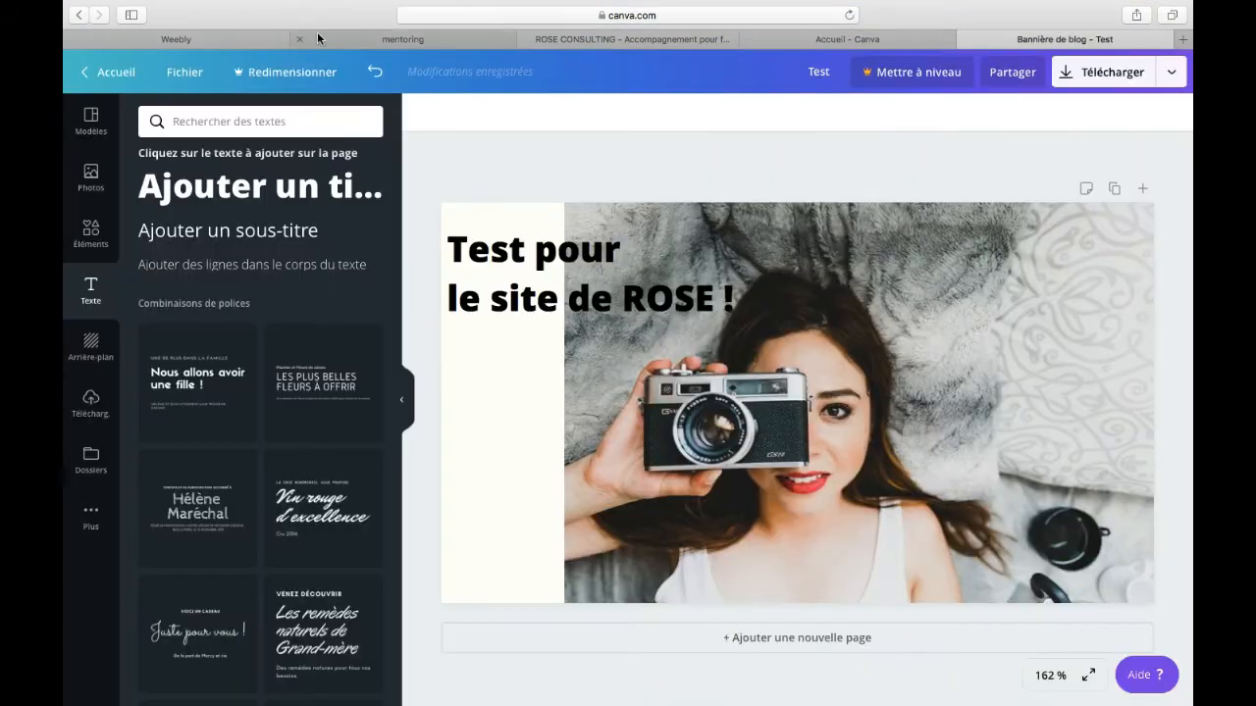
# Step: Switch to Weebly and upload the Test.png banner into the empty image element, searching the computer's files for "test"
pyautogui.click(214, 37)
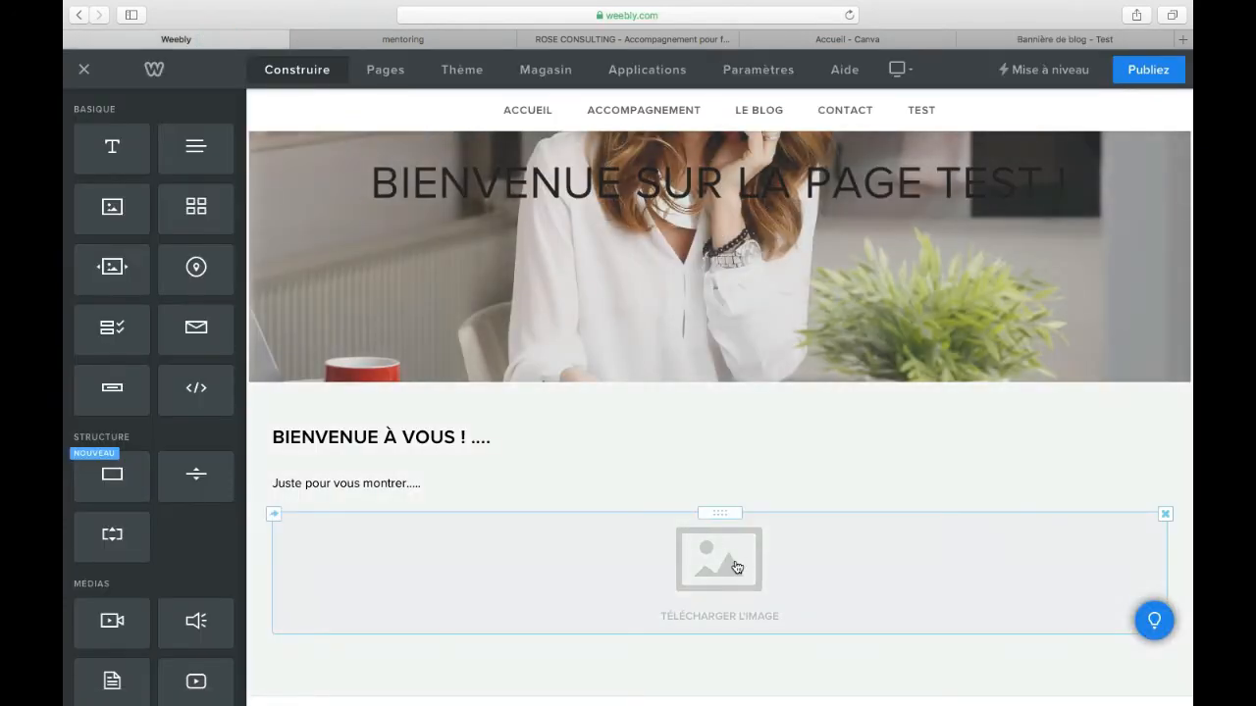
pyautogui.click(731, 567)
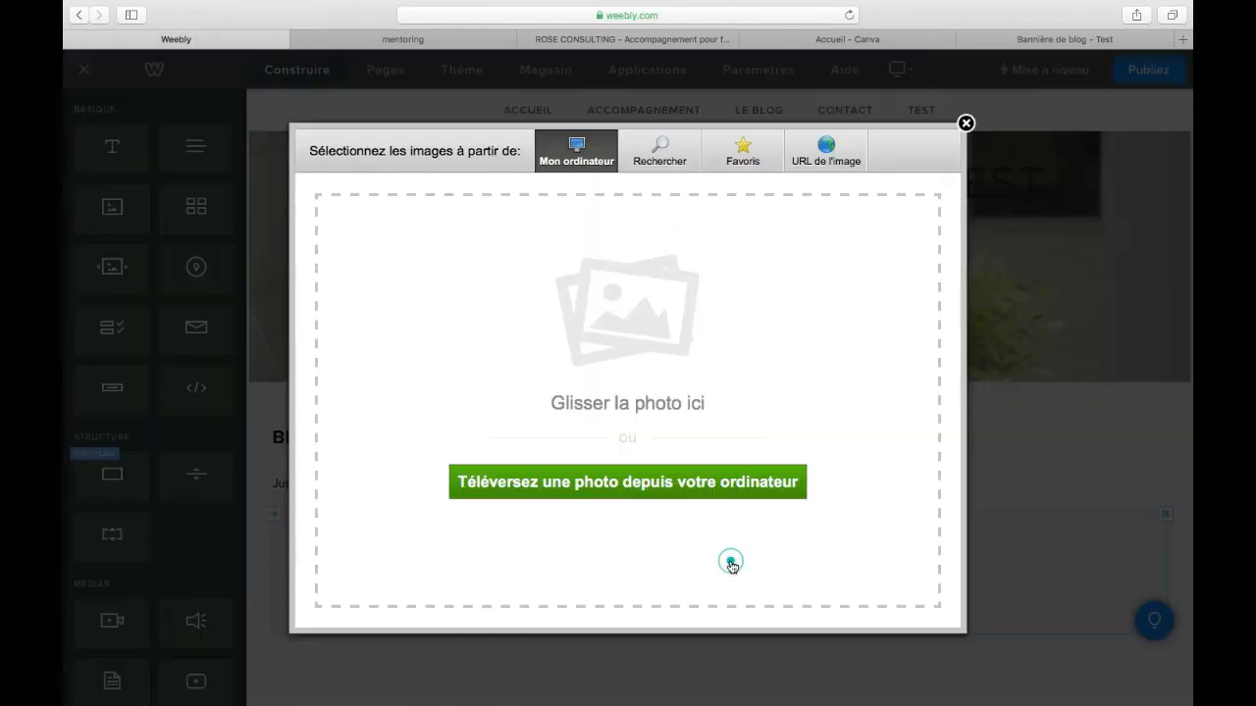
pyautogui.click(688, 481)
pyautogui.click(667, 270)
pyautogui.write('test')
pyautogui.click(870, 400)
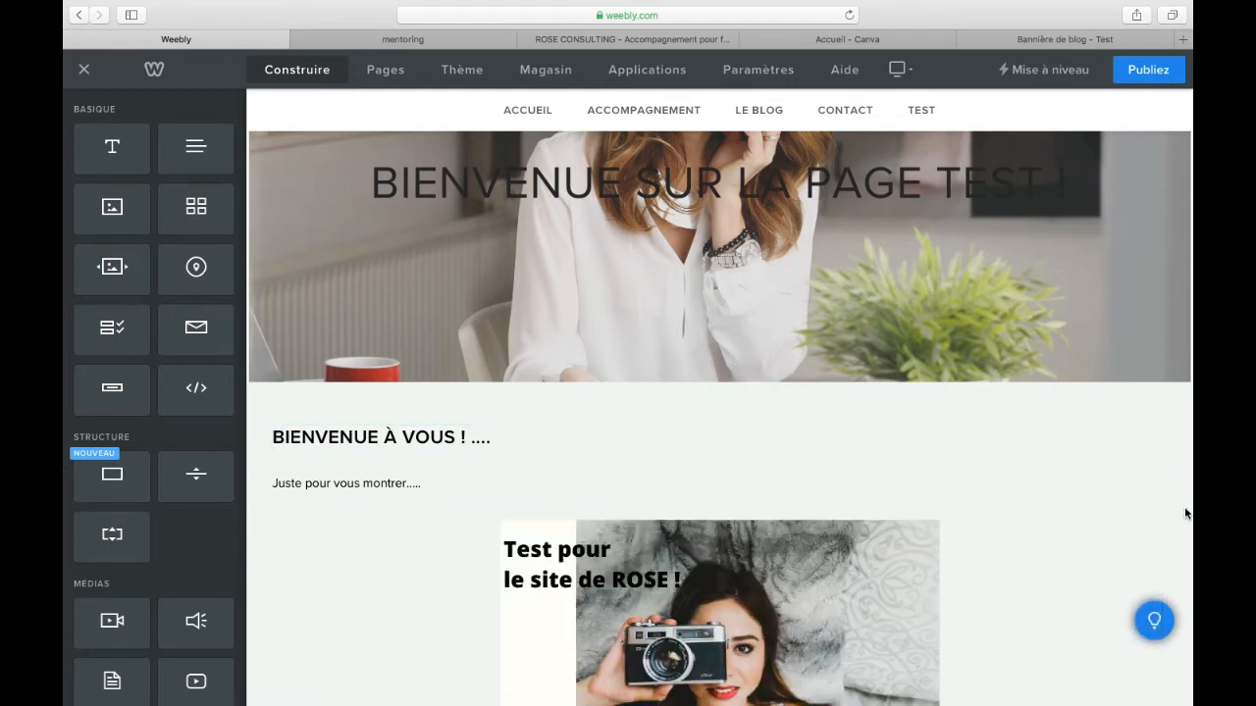
# Step: Examine the link types available for the banner image, and close its settings without setting a link
pyautogui.scroll(-4, 1182, 512)
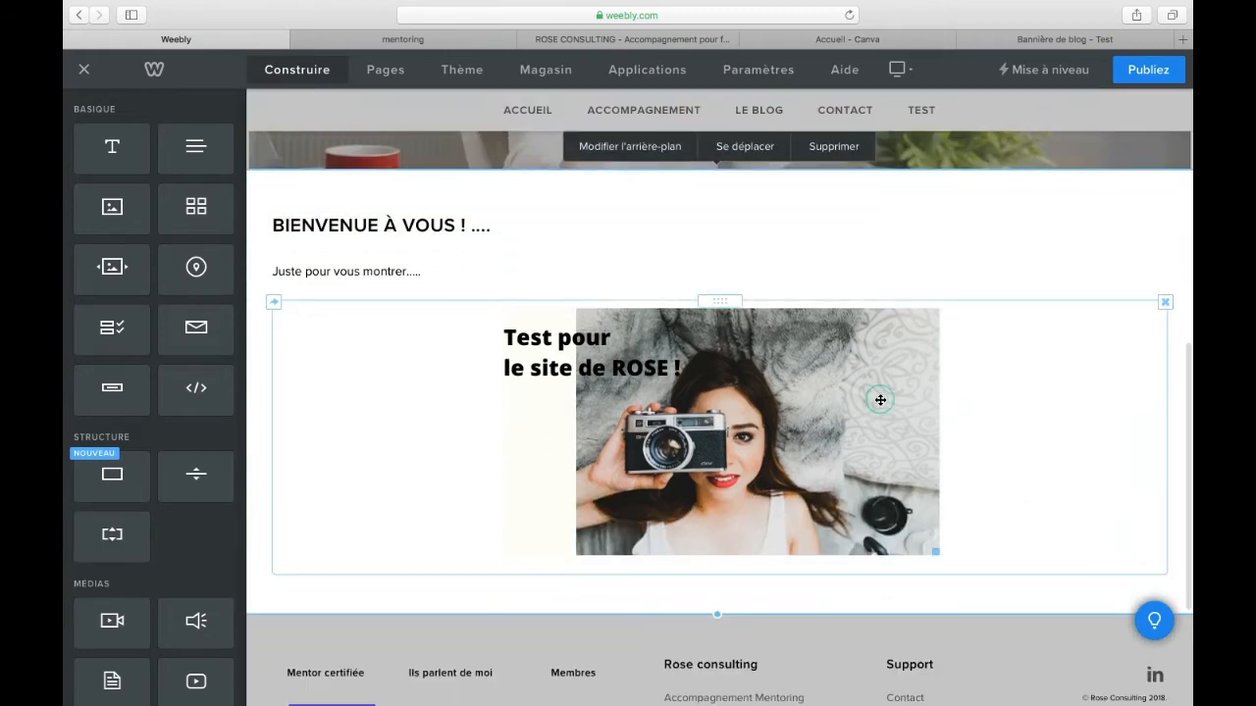
pyautogui.click(880, 400)
pyautogui.click(806, 297)
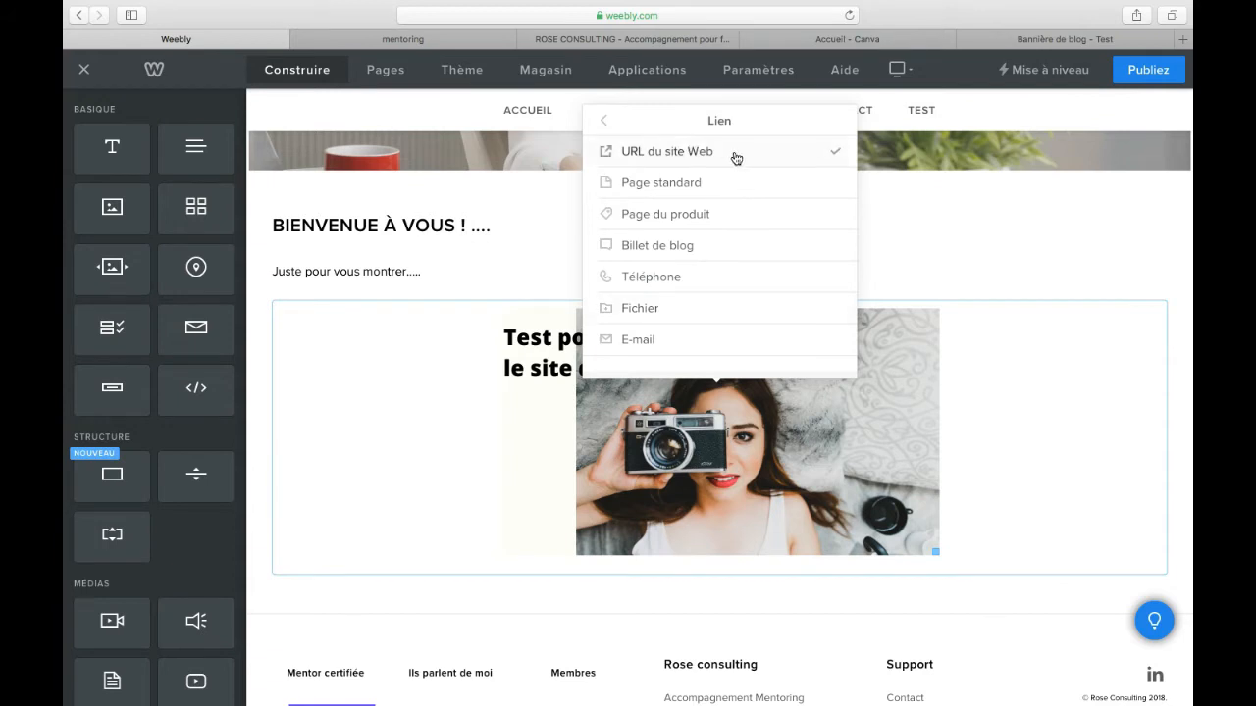
pyautogui.click(716, 192)
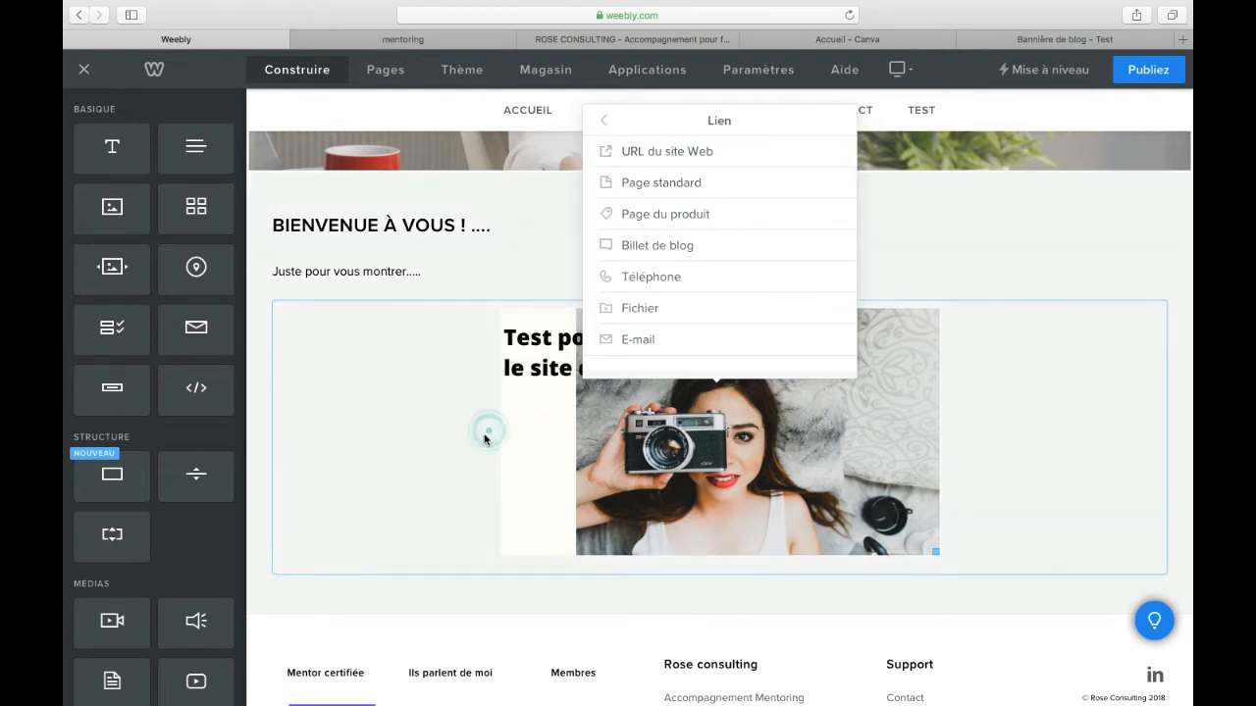
pyautogui.click(264, 458)
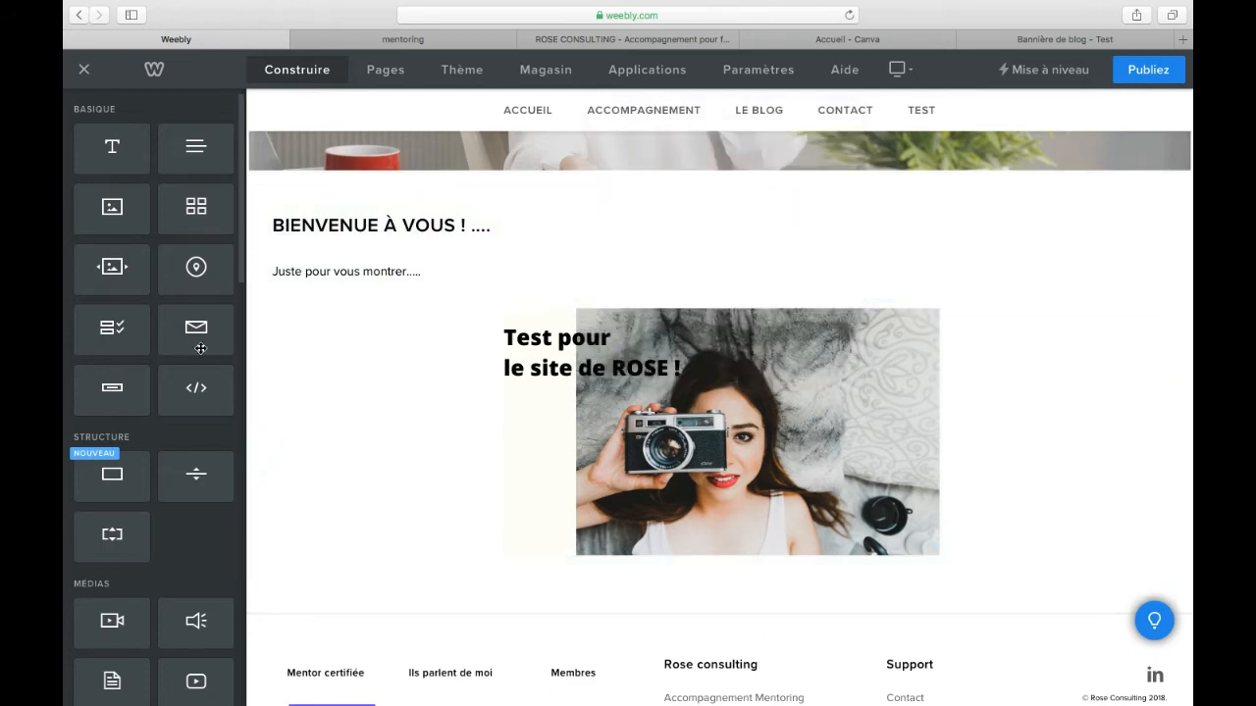
# Step: Add a divider between the introductory text and the banner image
pyautogui.scroll(-3, 196, 324)
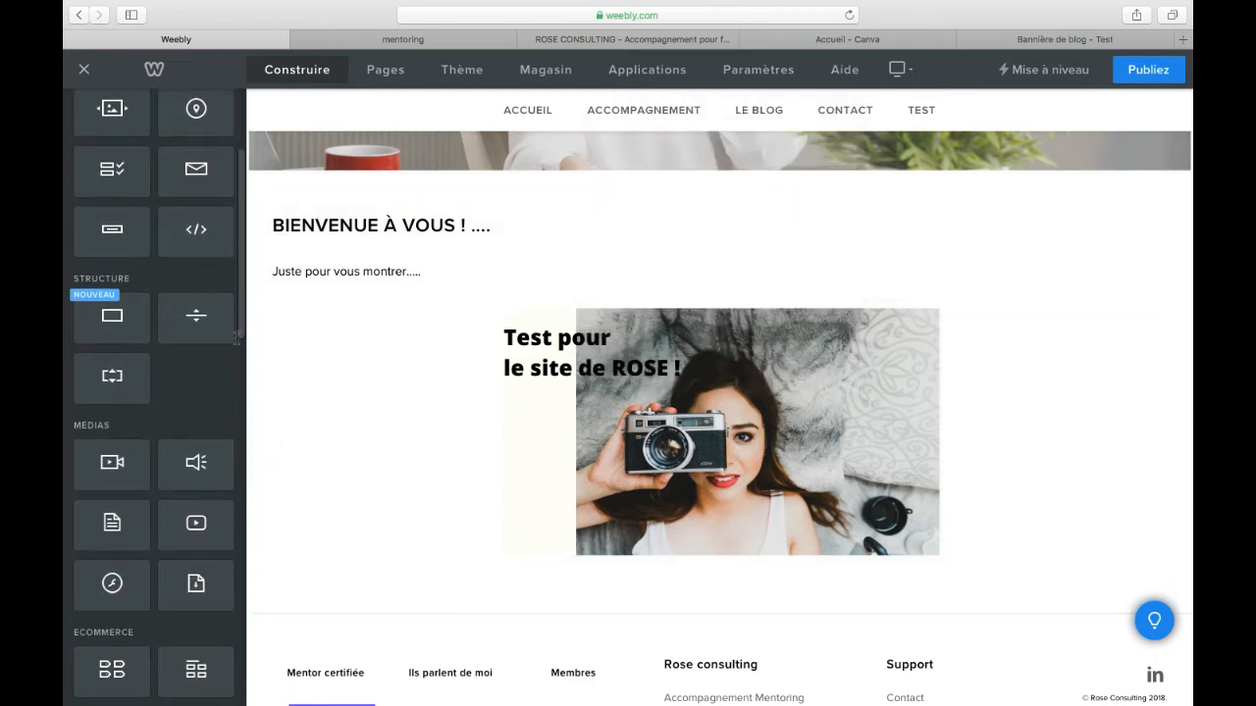
pyautogui.moveTo(196, 324); pyautogui.dragTo(687, 291)
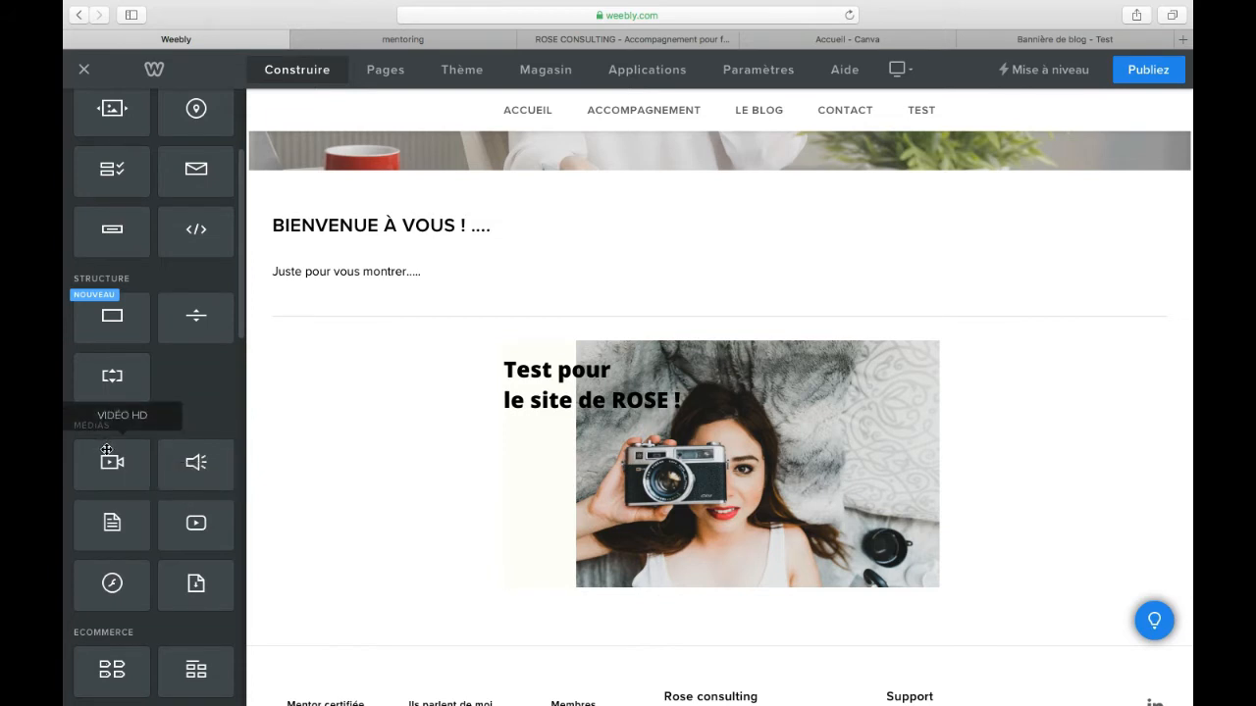
# Step: Add a YouTube video element below the banner image and open its settings
pyautogui.moveTo(213, 533)
pyautogui.mouseDown()
pyautogui.moveTo(769, 614)
pyautogui.moveTo(768, 580)
pyautogui.mouseUp()
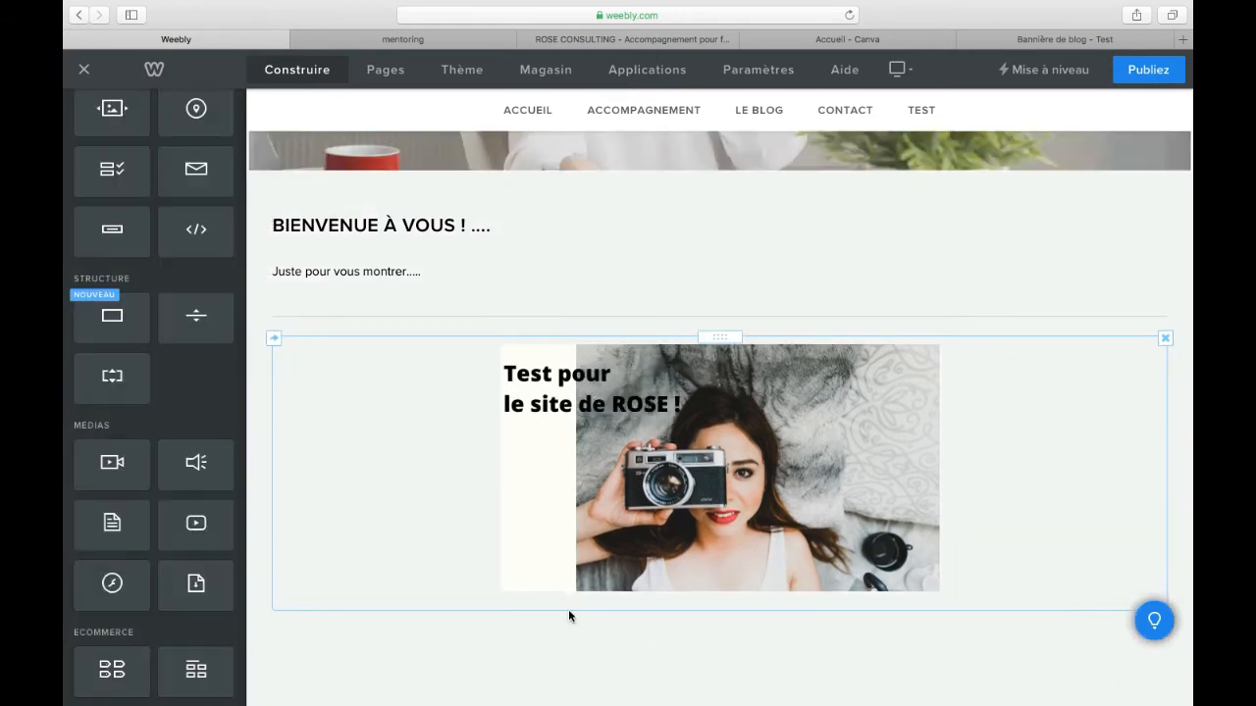
pyautogui.scroll(4, 1172, 483)
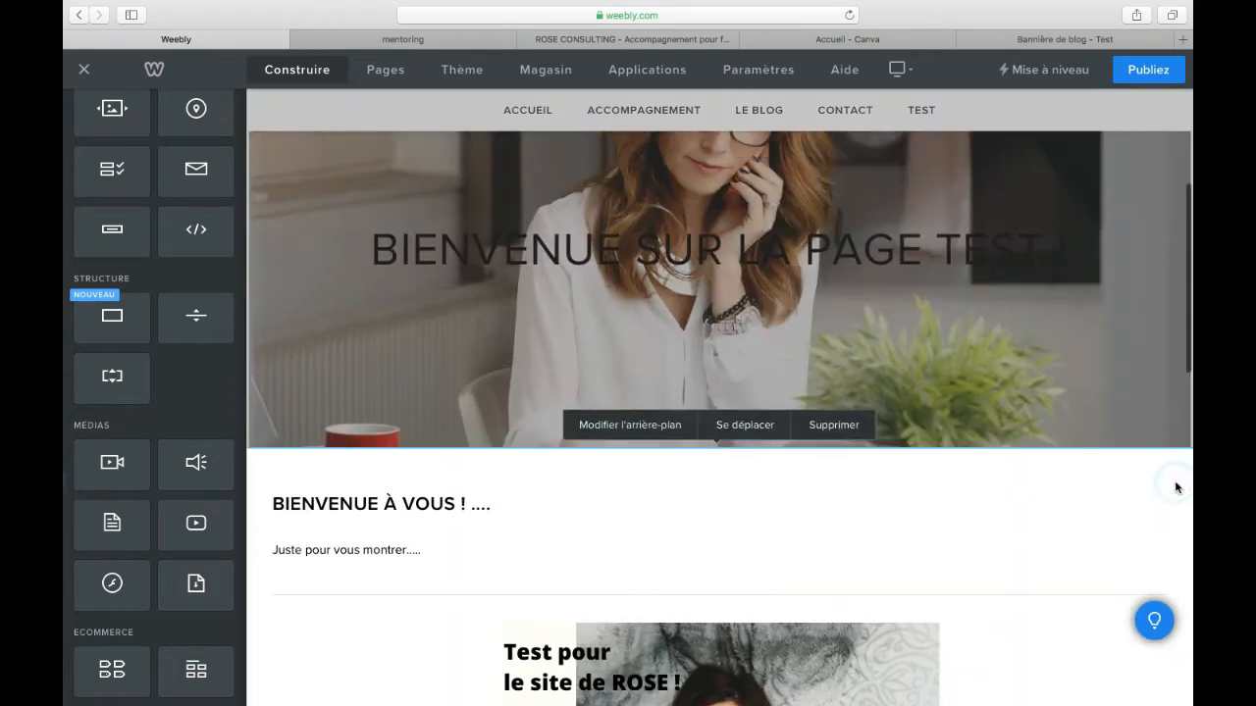
pyautogui.scroll(-7, 1182, 321)
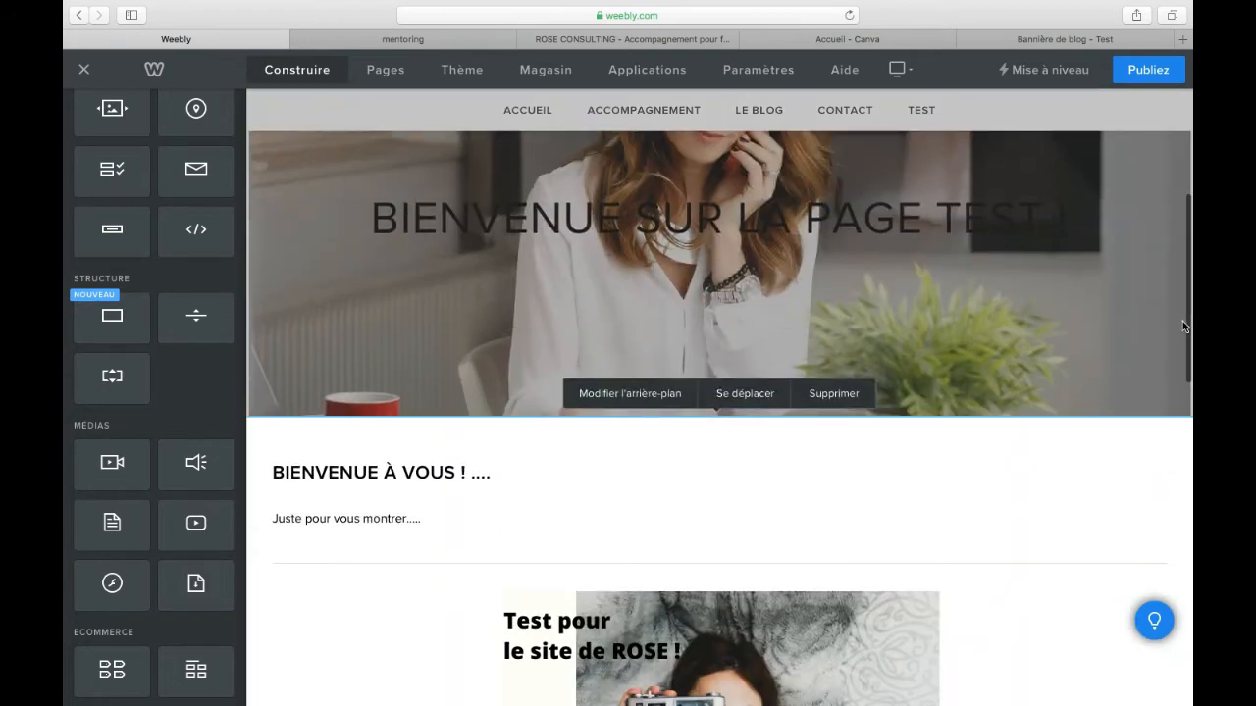
pyautogui.scroll(-2, 1171, 493)
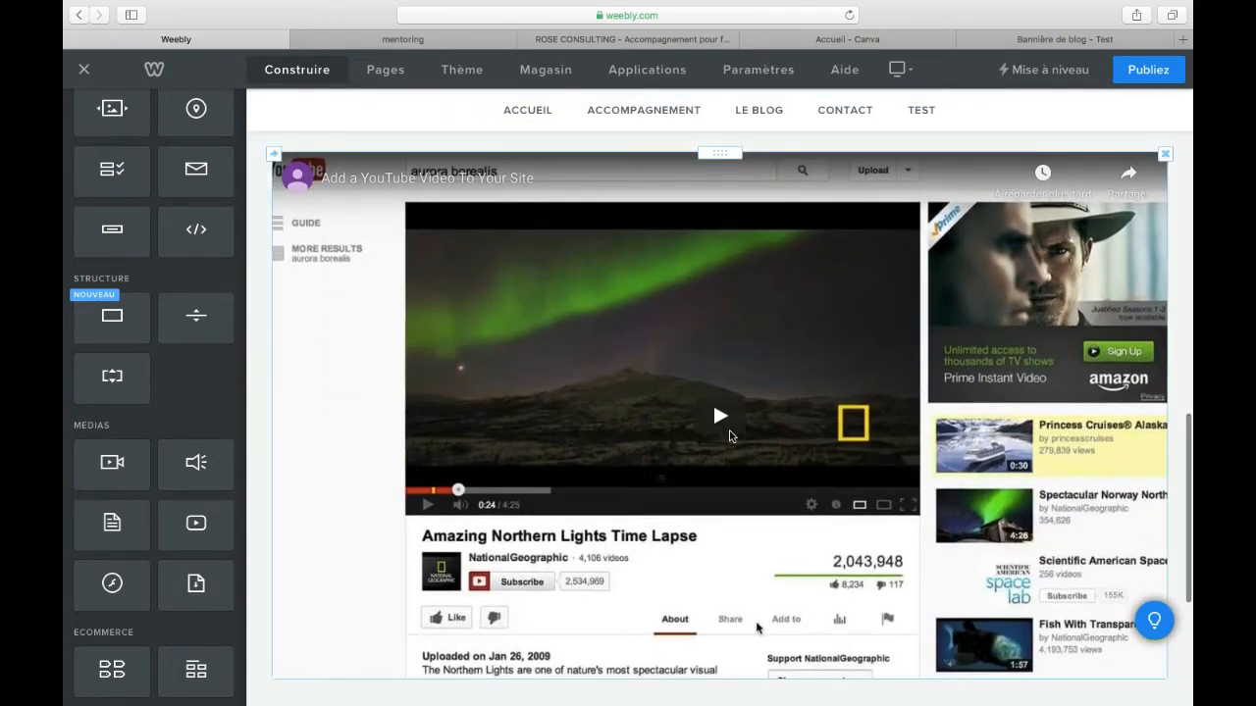
pyautogui.click(814, 360)
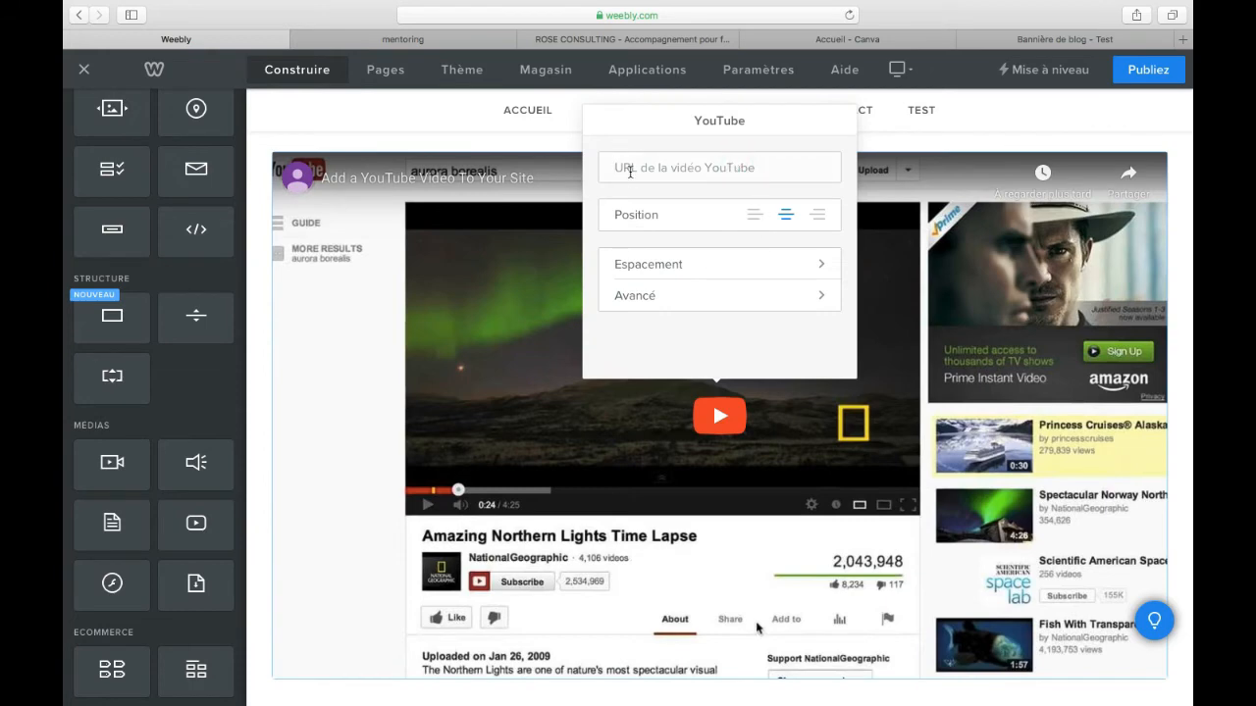
# Step: Switch to the Canva banner tab and load youtube.com in it
pyautogui.click(1079, 40)
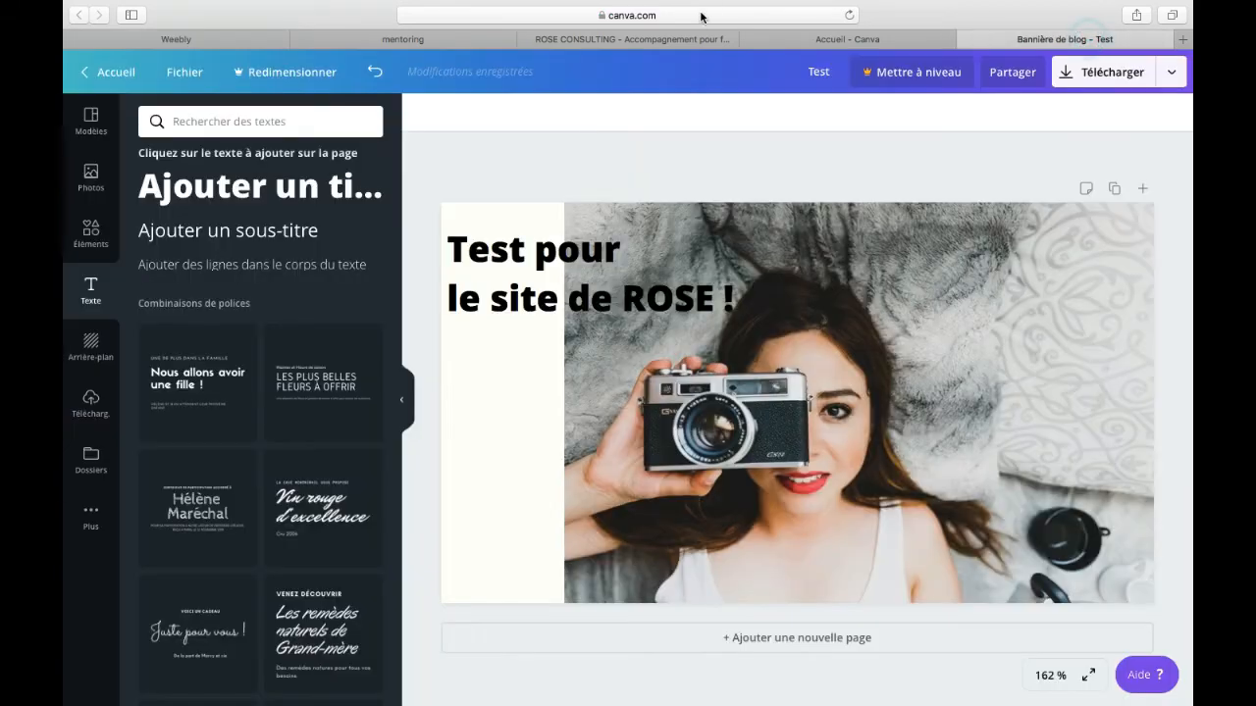
pyautogui.click(698, 16)
pyautogui.write('youtube.com')
pyautogui.press('Return')
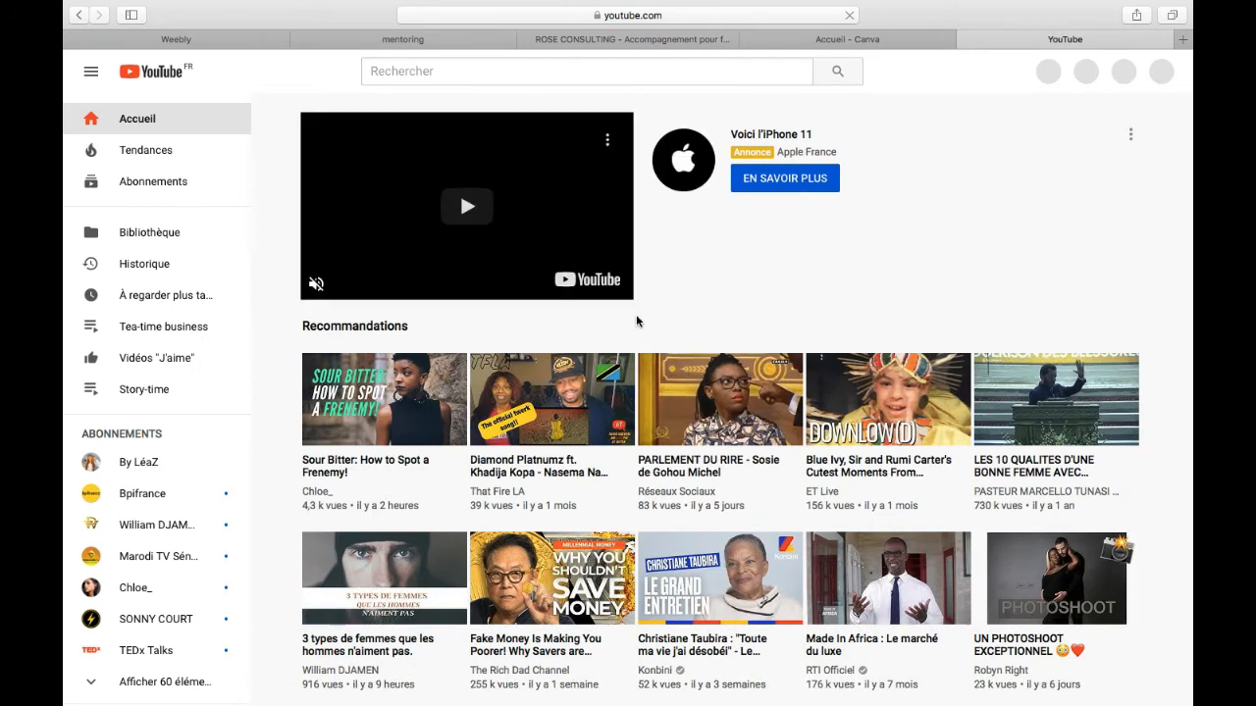
# Step: Open the "Spirit" + "Bigger" mix from the YouTube home page and copy the video's URL
pyautogui.scroll(-8, 1175, 280)
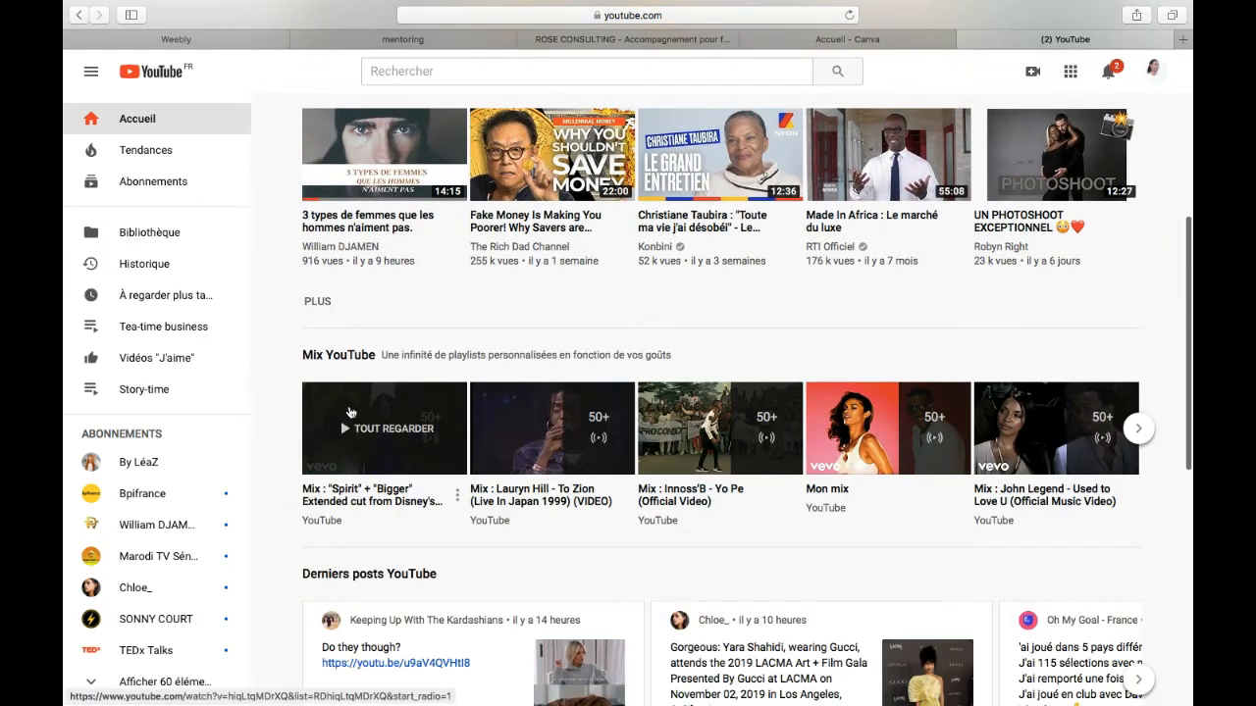
pyautogui.scroll(-4, 384, 427)
pyautogui.click(383, 218)
pyautogui.click(665, 36)
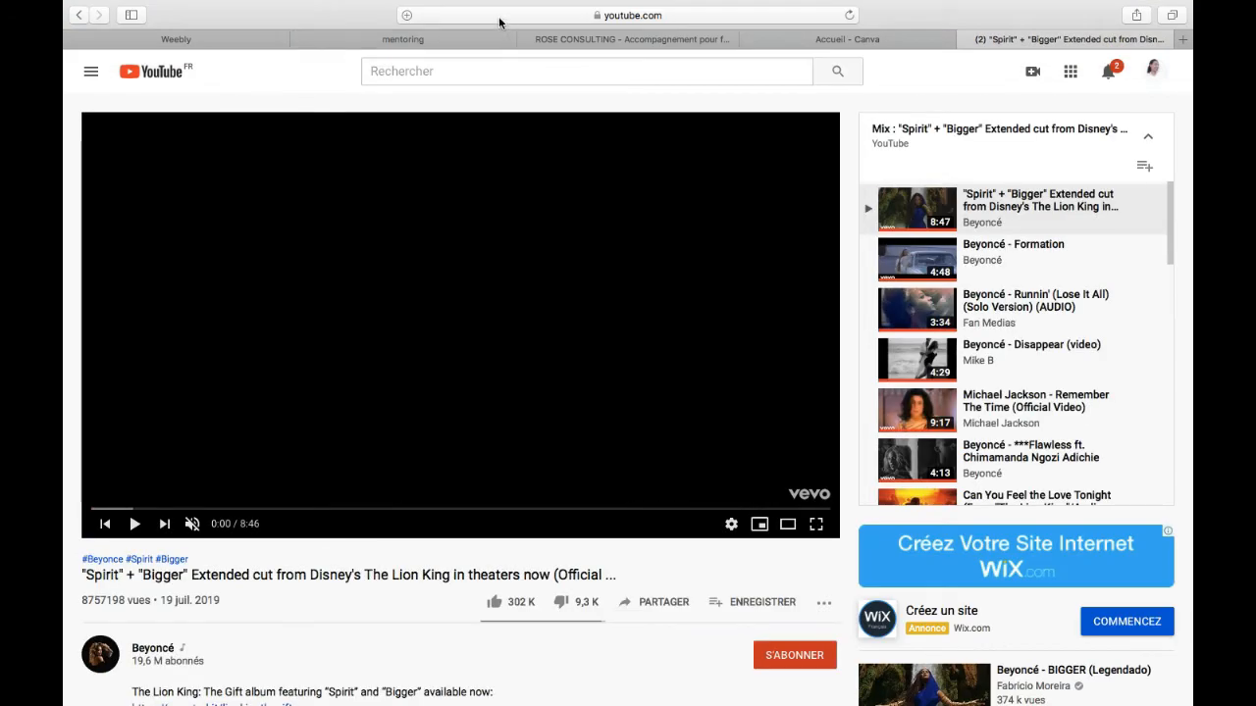
pyautogui.click(500, 17)
pyautogui.hotkey('ctrl', 'c')
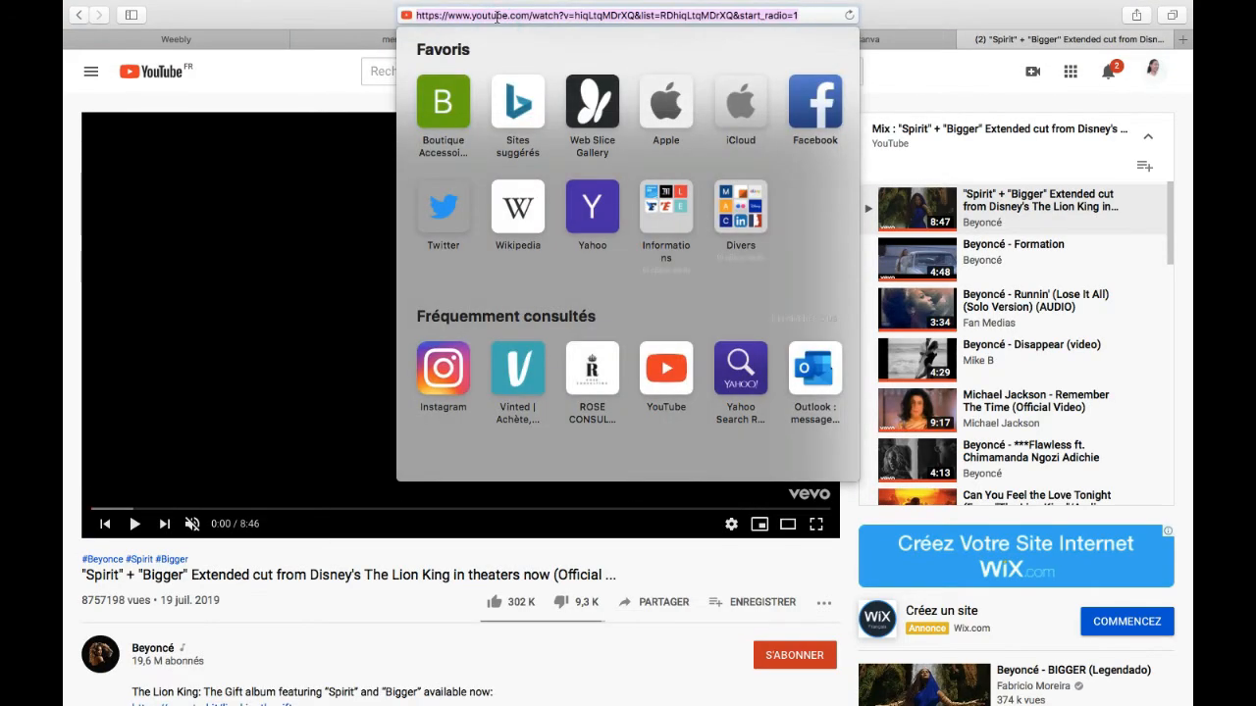
pyautogui.rightClick(497, 17)
pyautogui.click(530, 40)
# Step: Return to Weebly, paste the copied URL as the YouTube element's video address and play the embedded video
pyautogui.click(905, 37)
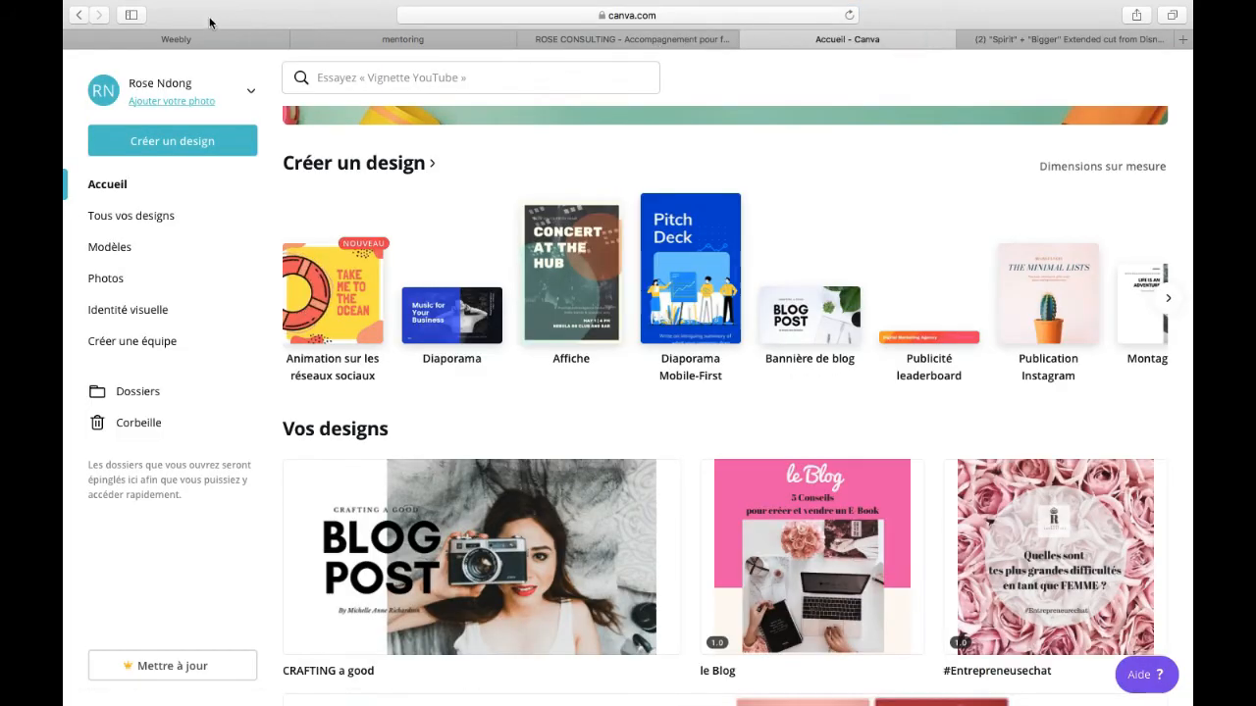
pyautogui.click(204, 39)
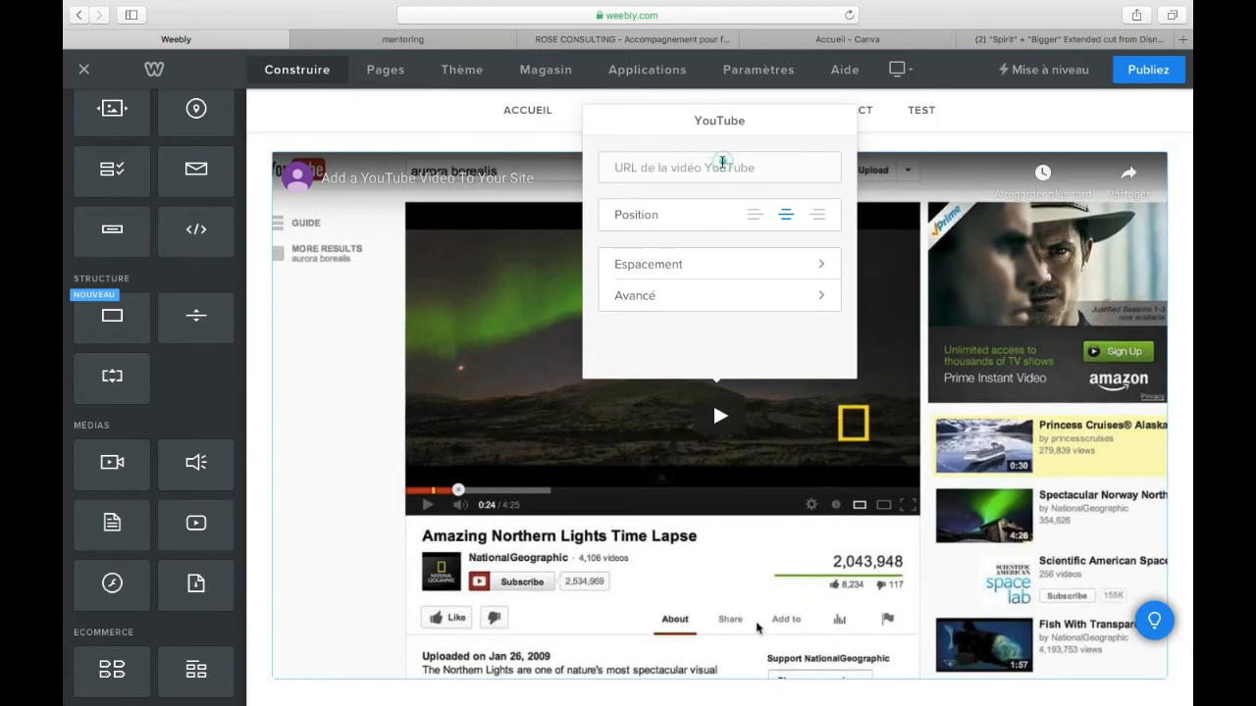
pyautogui.rightClick(728, 162)
pyautogui.click(776, 201)
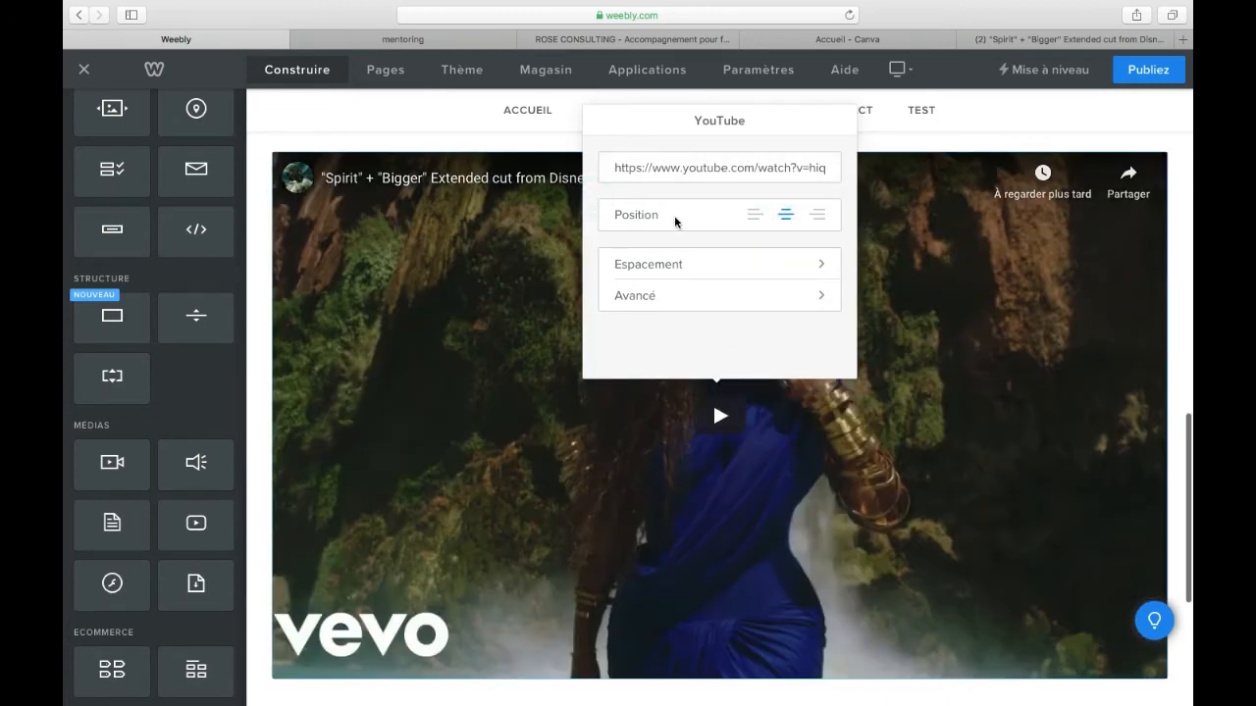
pyautogui.click(720, 415)
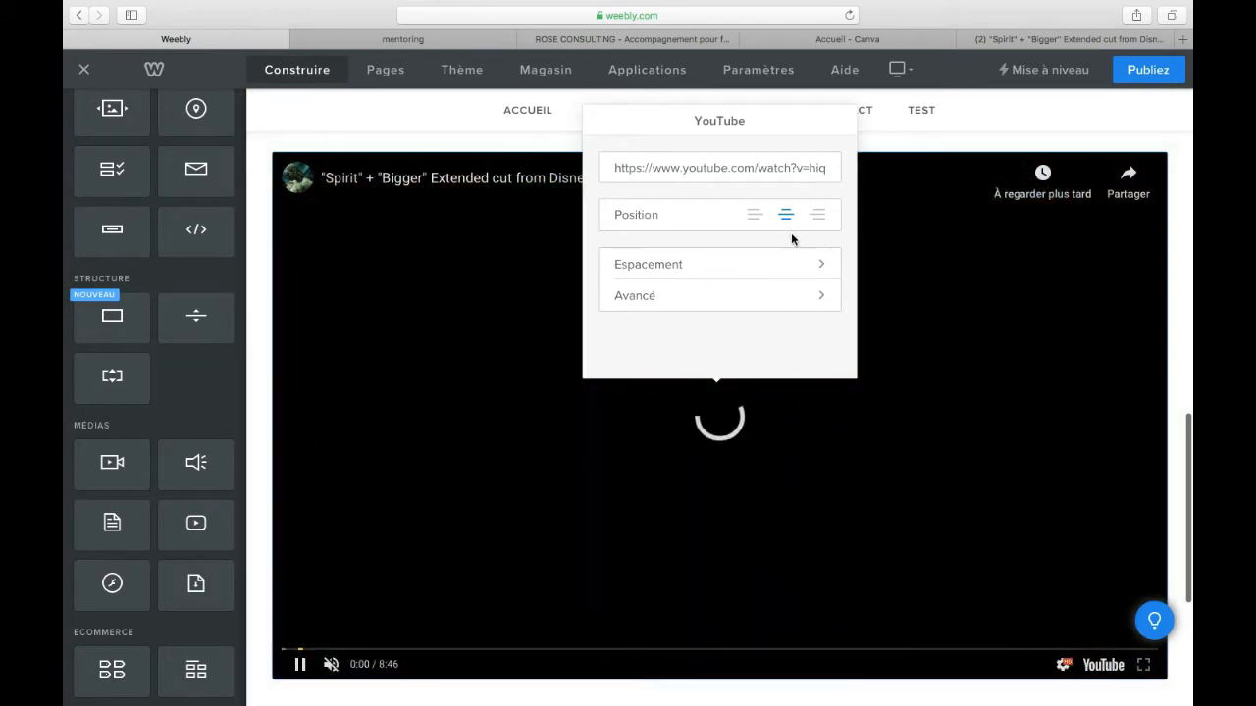
# Step: Try the Petit and Moyen sizes on the embedded YouTube video, set its size to Grand and close the settings
pyautogui.click(791, 299)
pyautogui.click(806, 184)
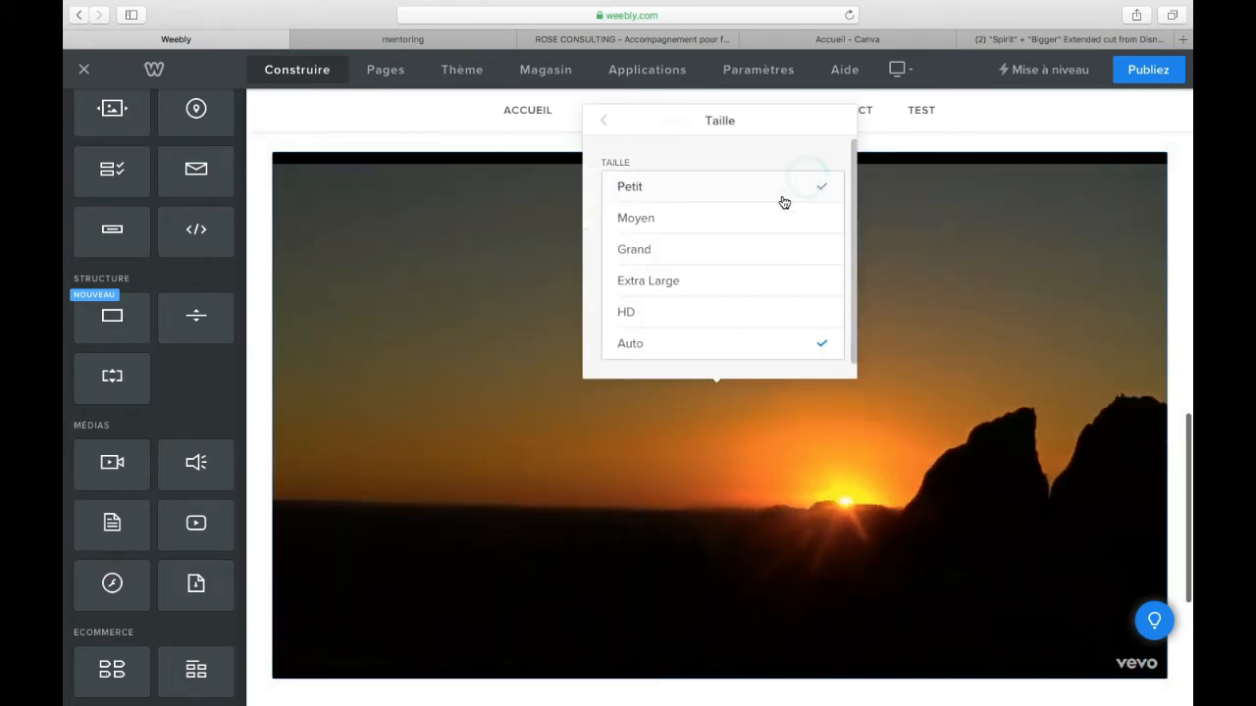
pyautogui.click(742, 189)
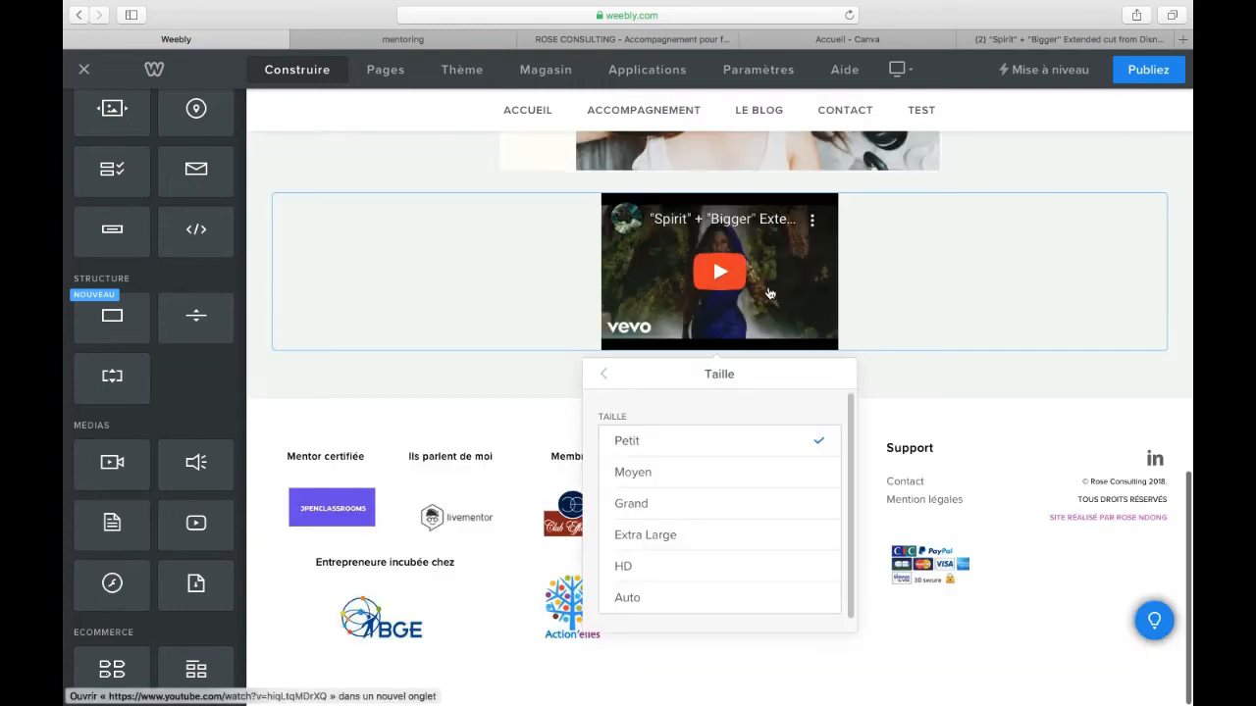
pyautogui.click(750, 480)
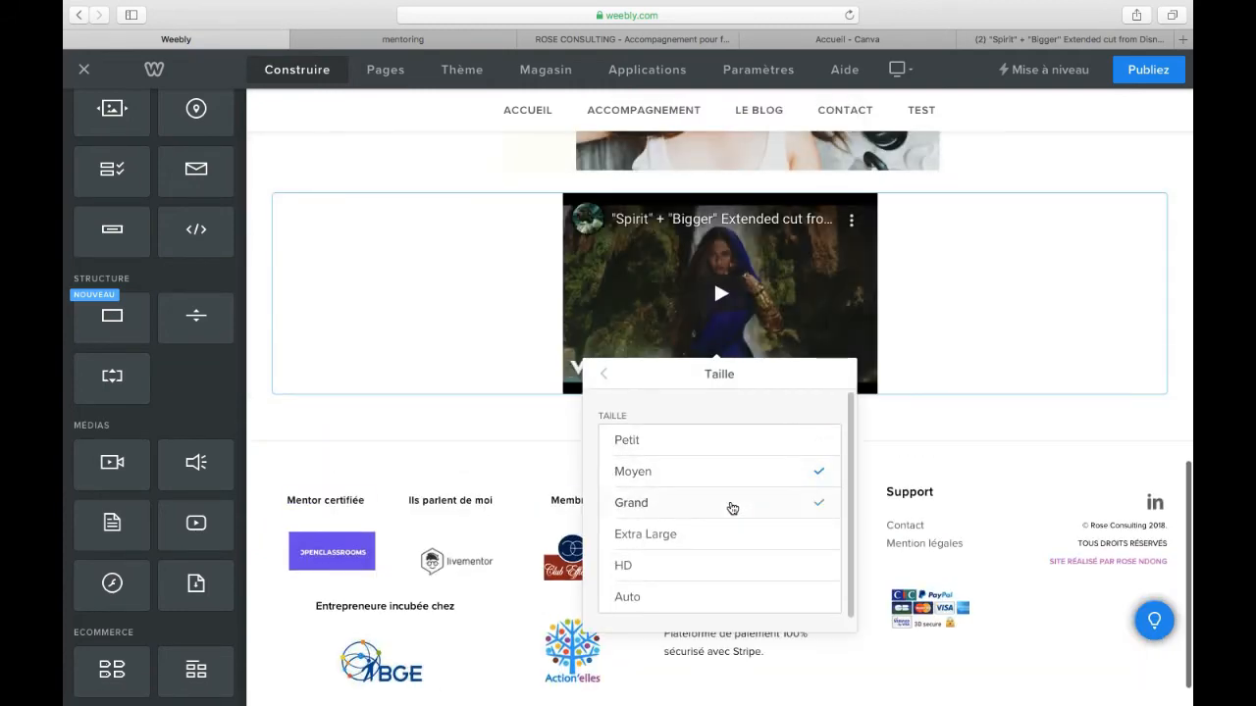
pyautogui.click(729, 504)
pyautogui.click(724, 327)
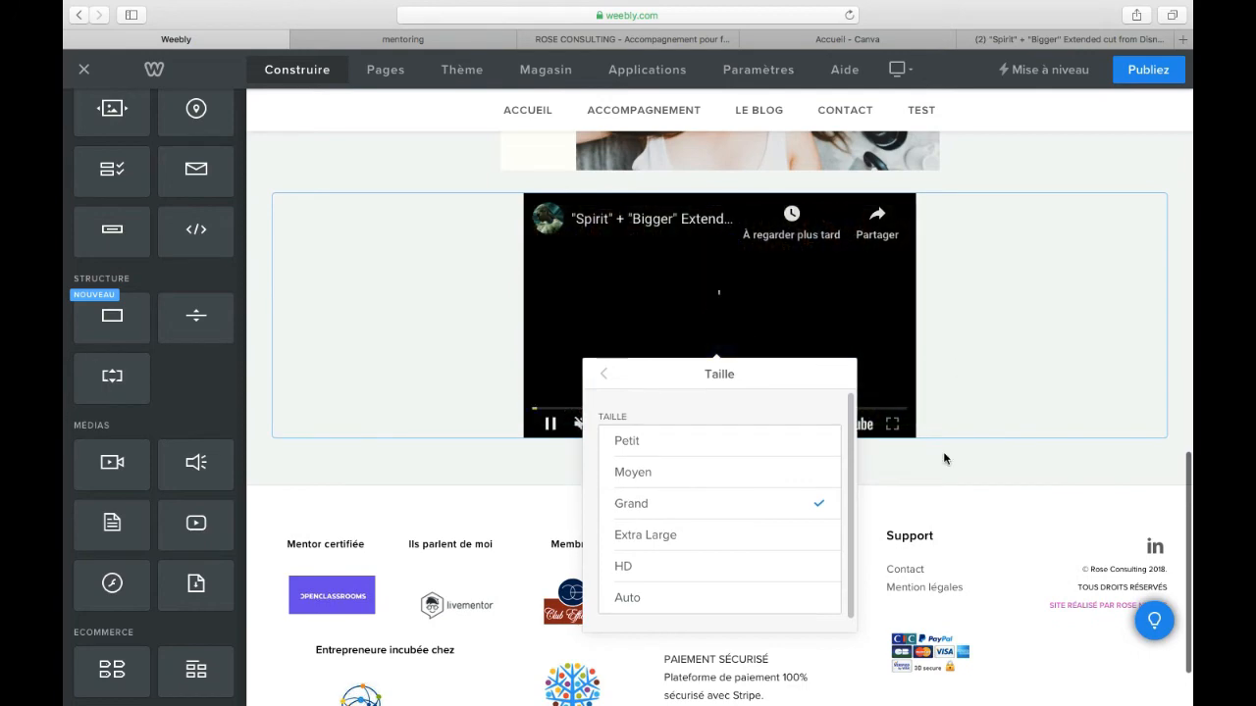
pyautogui.click(948, 458)
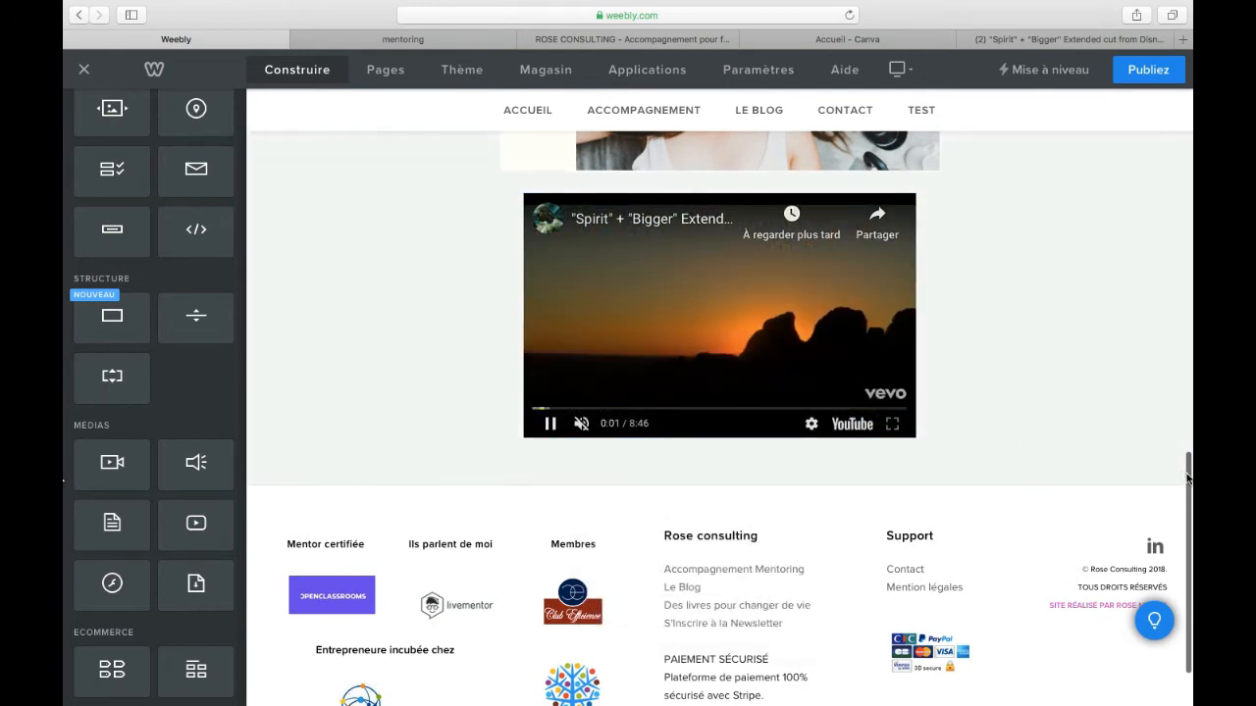
pyautogui.scroll(10, 1177, 476)
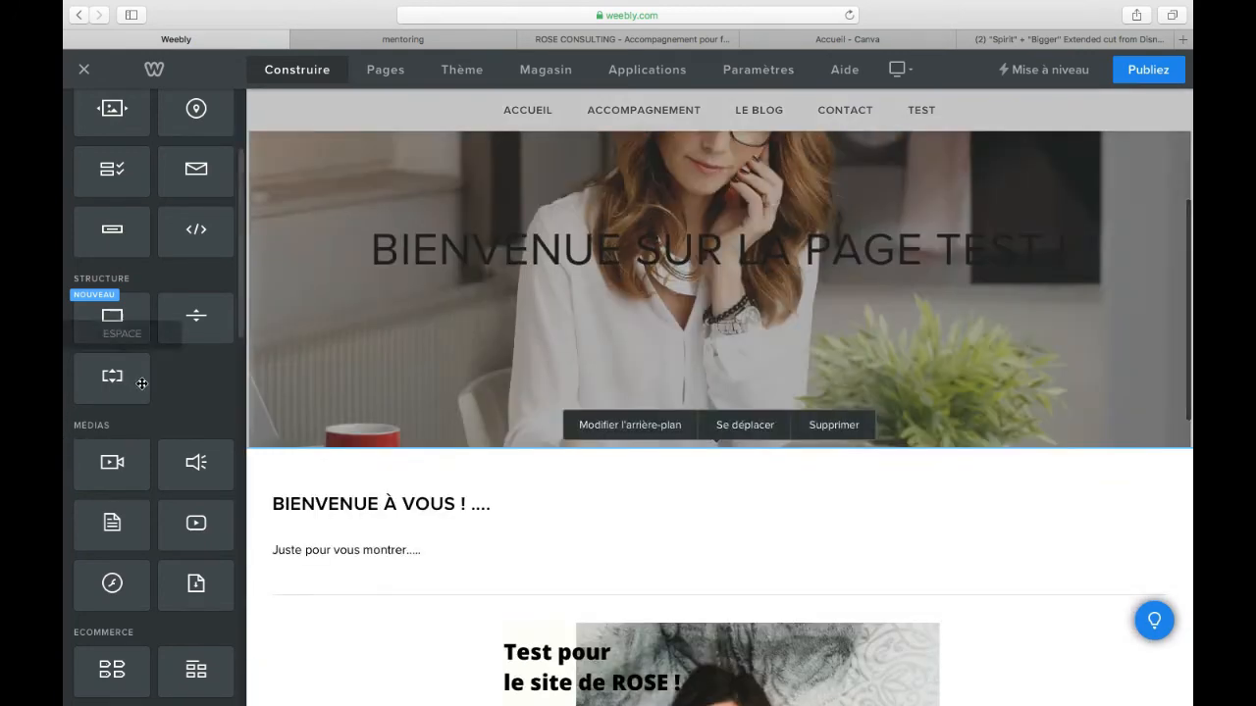
# Step: Add a spacer (Espace) element between the banner image and the YouTube video
pyautogui.scroll(-5, 512, 535)
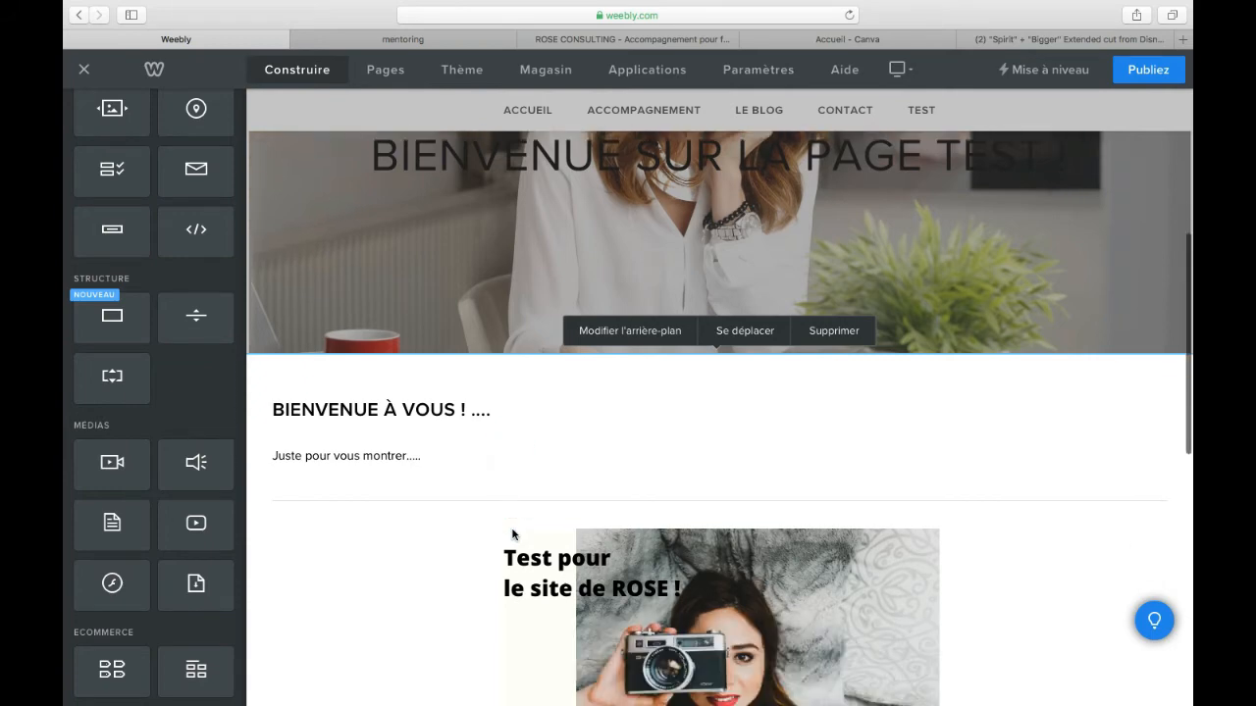
pyautogui.scroll(-3, 512, 534)
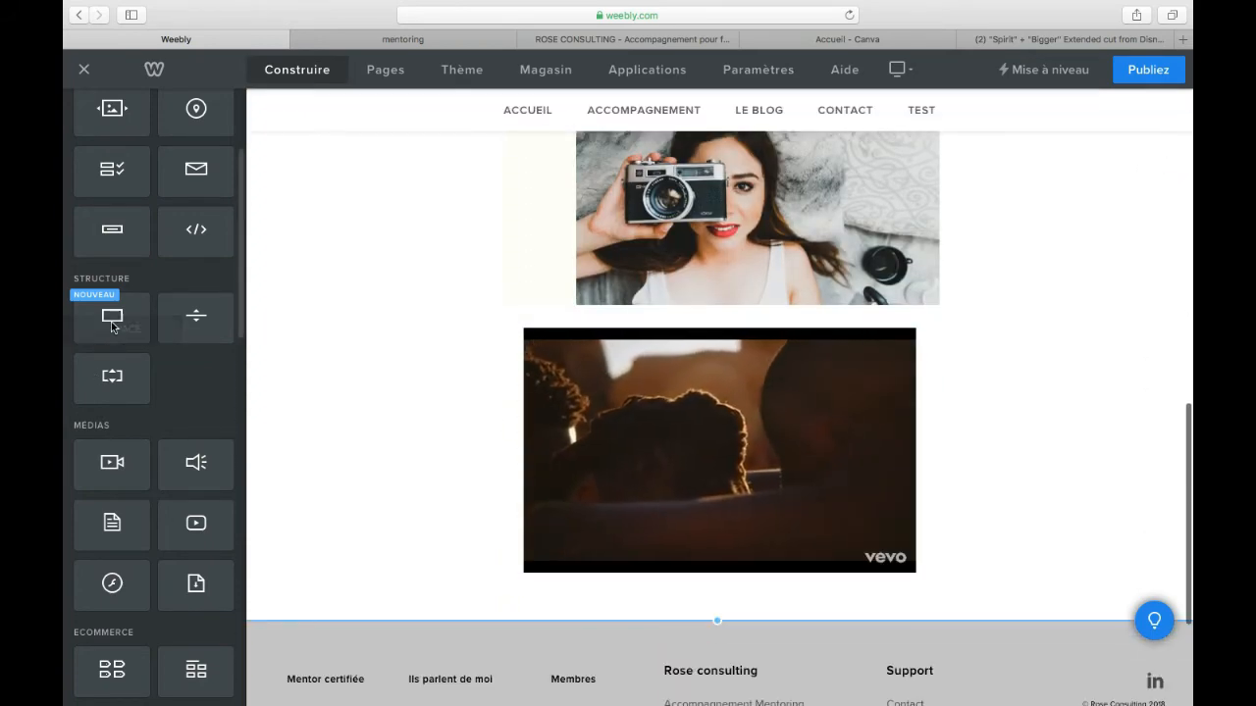
pyautogui.moveTo(109, 383); pyautogui.dragTo(756, 334)
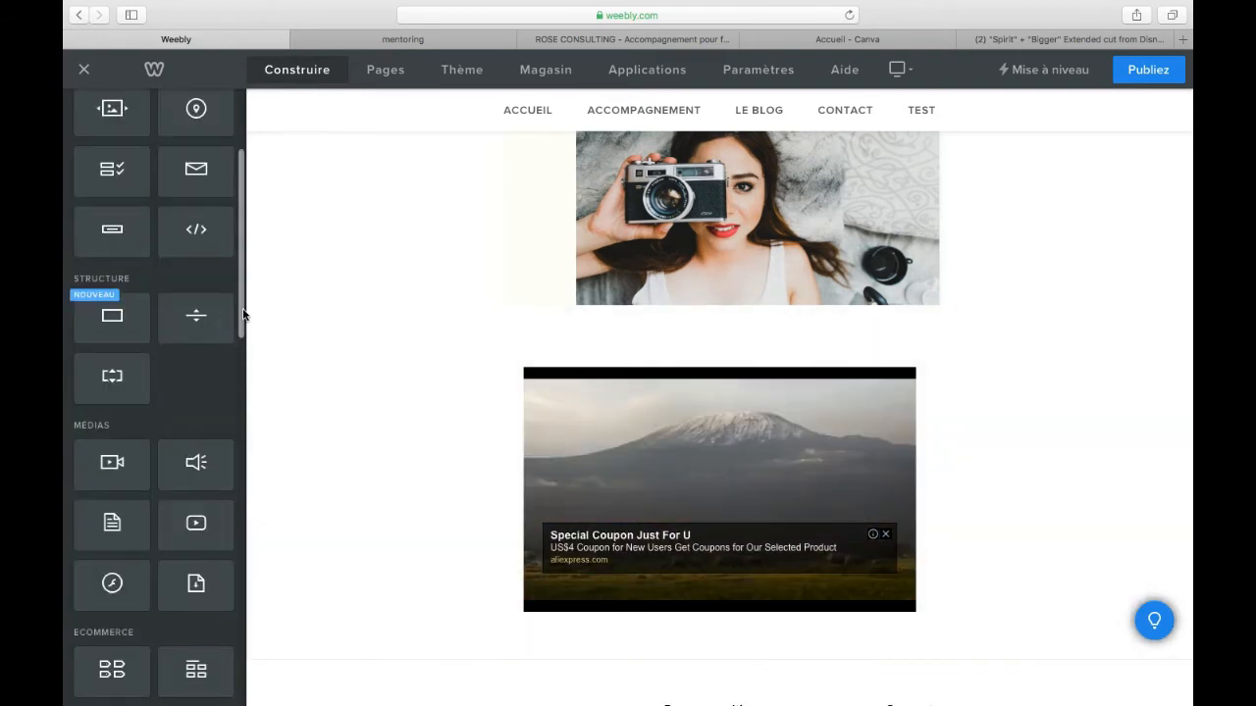
# Step: Insert a quote element between the spacer and the video reading "THINK BIGGER - BEYONCÉ"
pyautogui.scroll(-5, 242, 317)
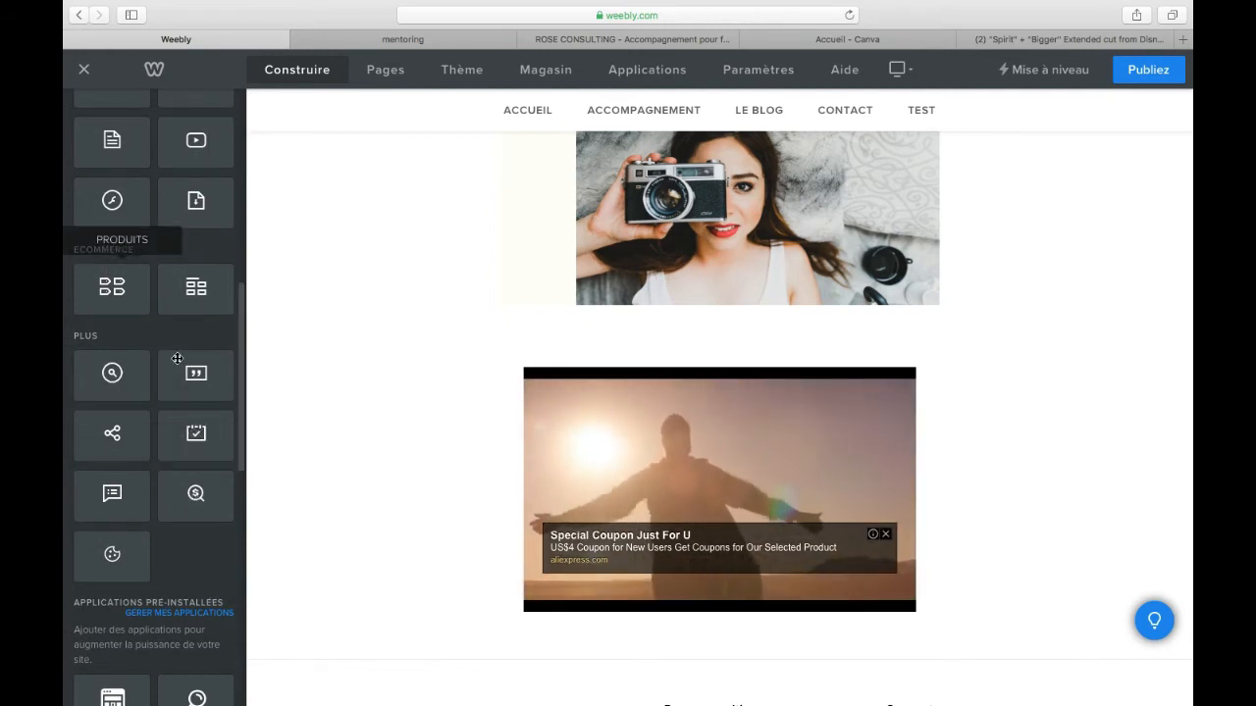
pyautogui.moveTo(182, 382); pyautogui.dragTo(696, 348)
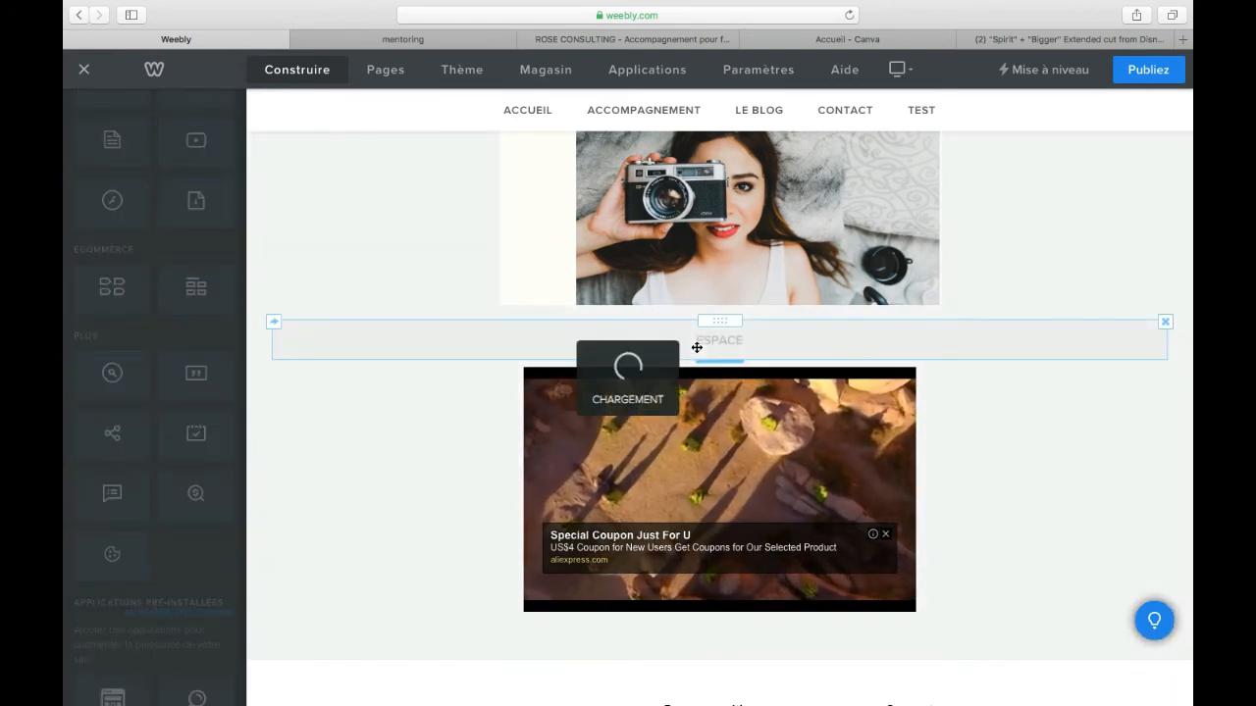
pyautogui.click(491, 390)
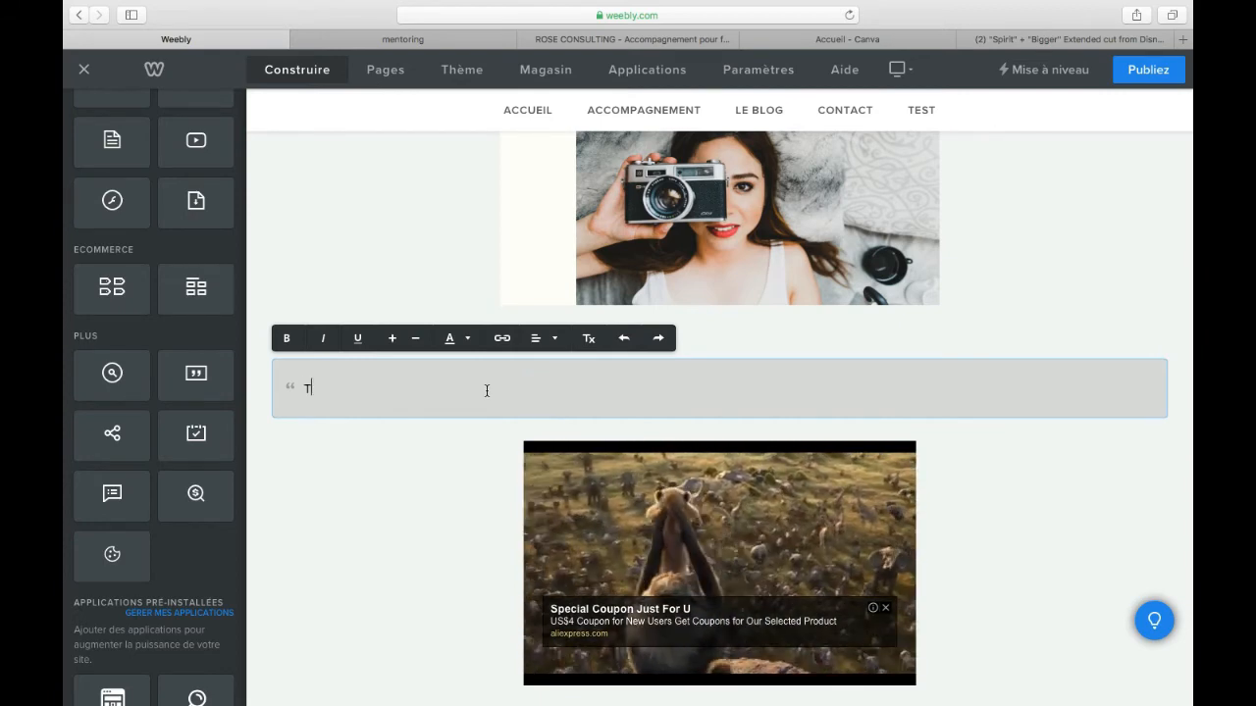
pyautogui.write('THINK BIGGER - BEYONCÉ')
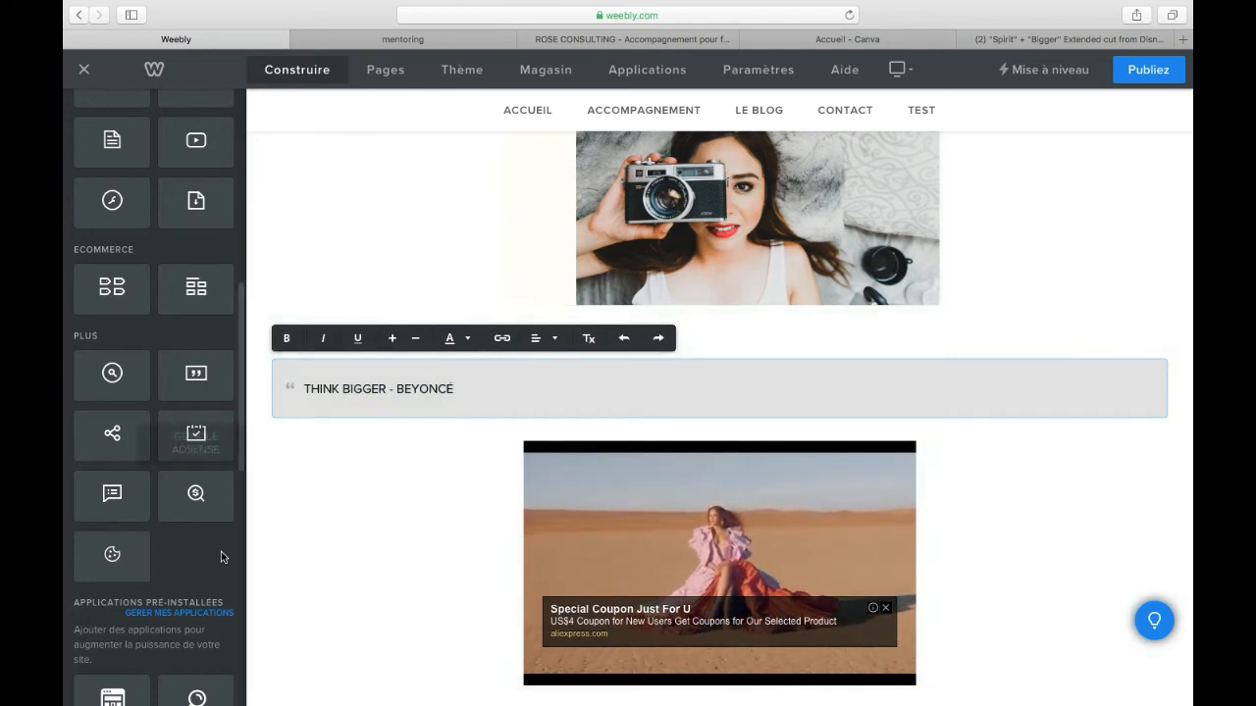
pyautogui.click(240, 449)
pyautogui.moveTo(239, 464); pyautogui.dragTo(239, 465)
pyautogui.scroll(-5, 240, 462)
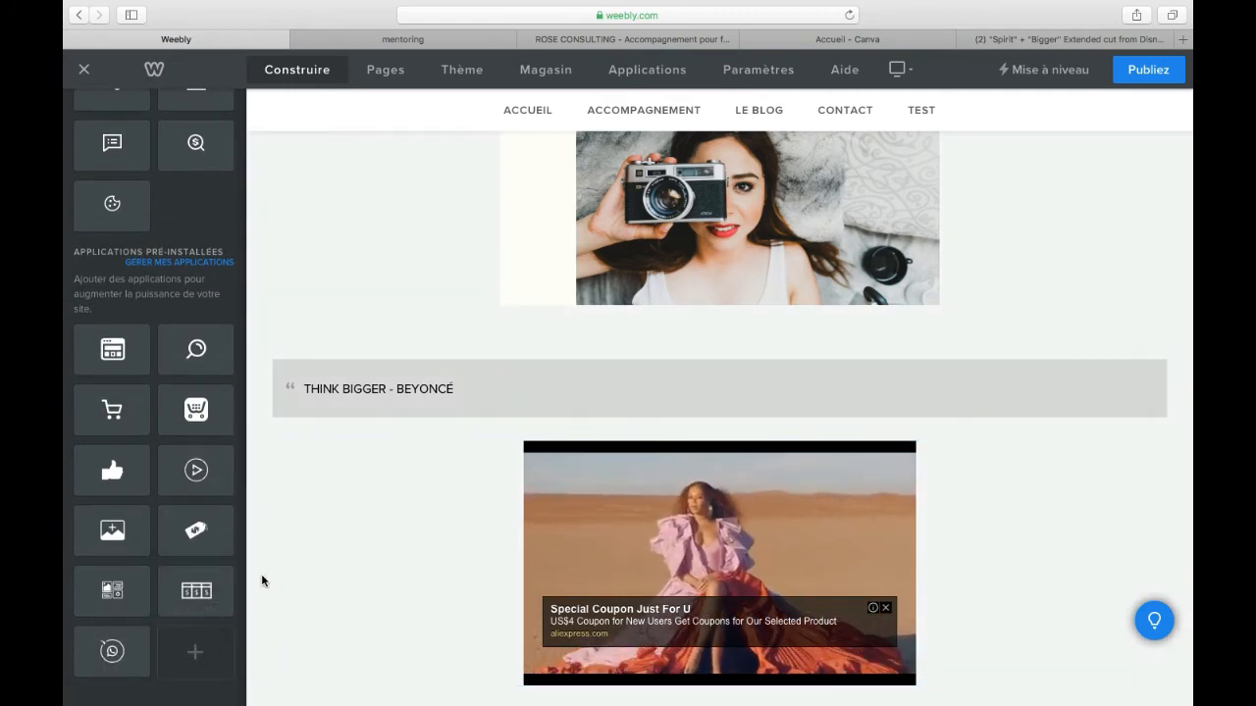
pyautogui.click(262, 578)
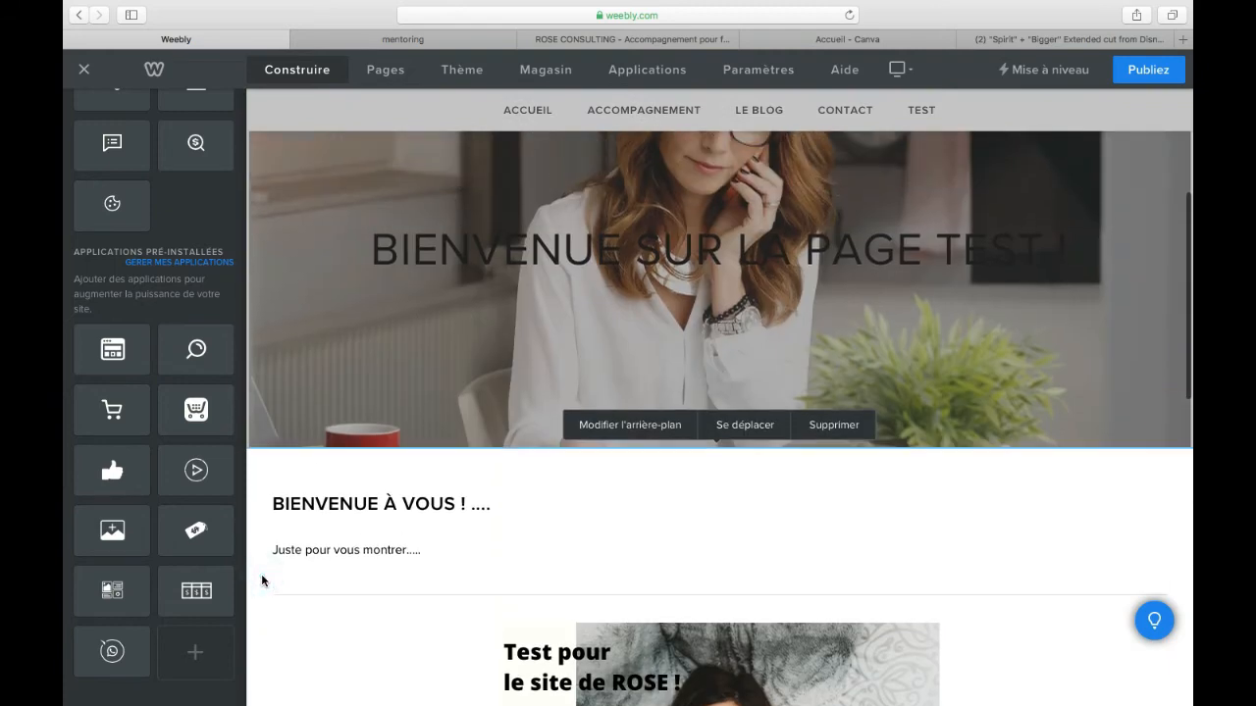
# Step: Publish the site, open the published roseconsulting.fr and go to its TEST page
pyautogui.click(1159, 73)
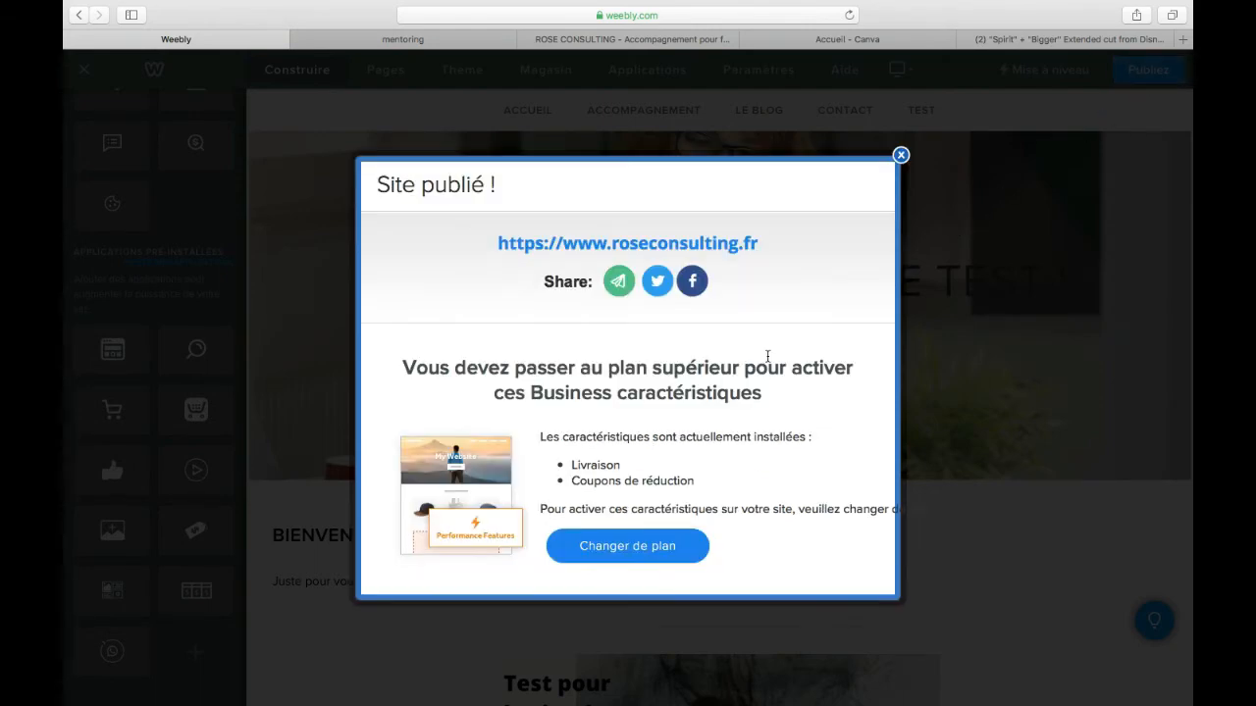
pyautogui.click(719, 245)
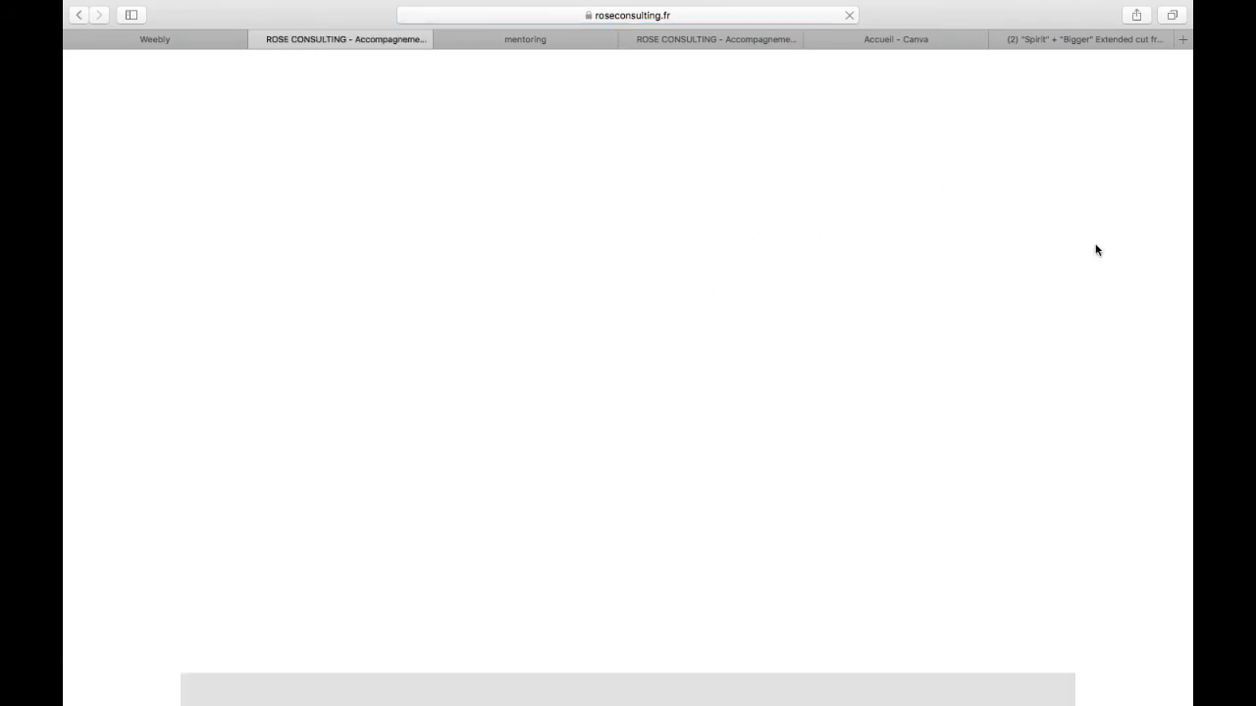
pyautogui.scroll(-1, 1098, 250)
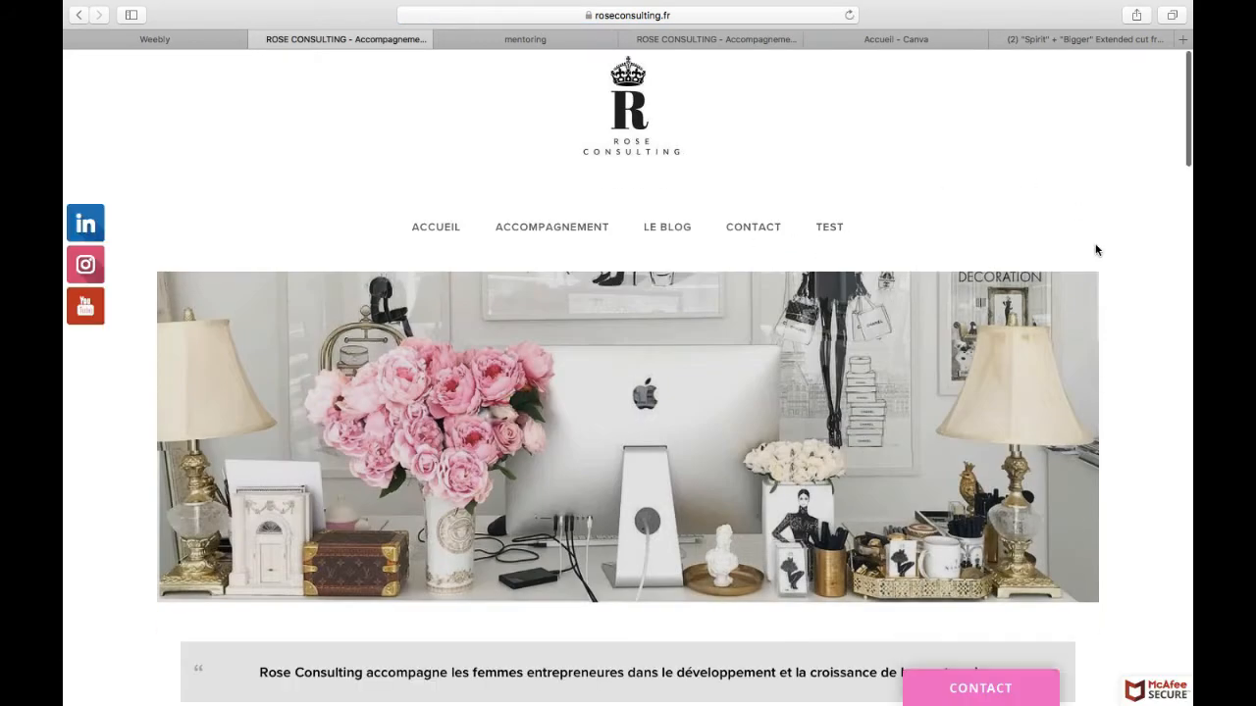
pyautogui.click(831, 227)
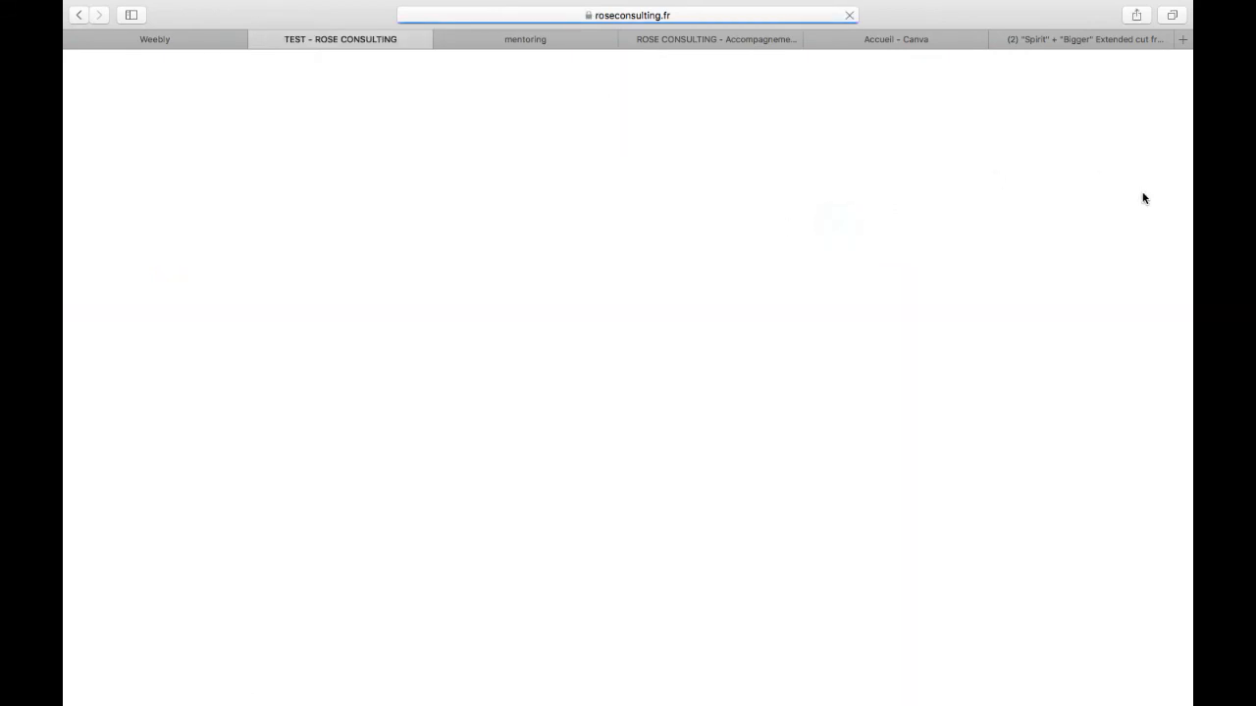
# Step: Review the published TEST page down to the embedded video, and briefly play and pause the video
pyautogui.scroll(-5, 1142, 198)
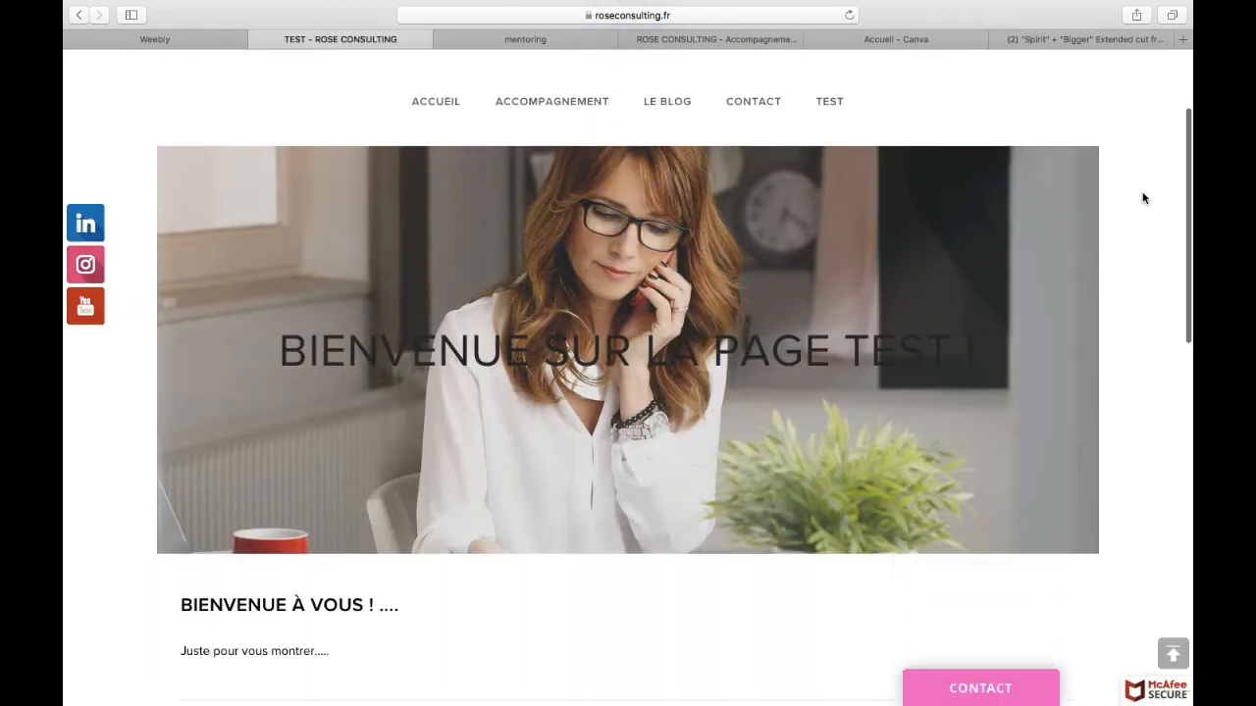
pyautogui.scroll(-6, 1142, 198)
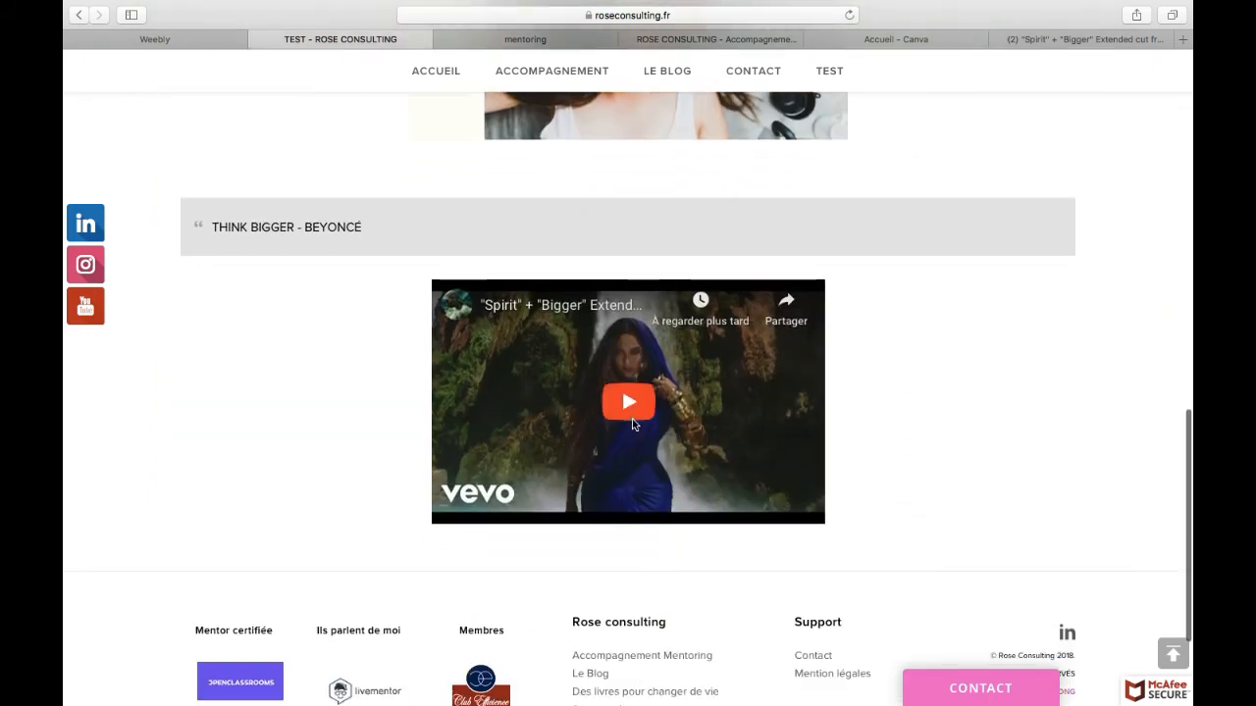
pyautogui.click(633, 424)
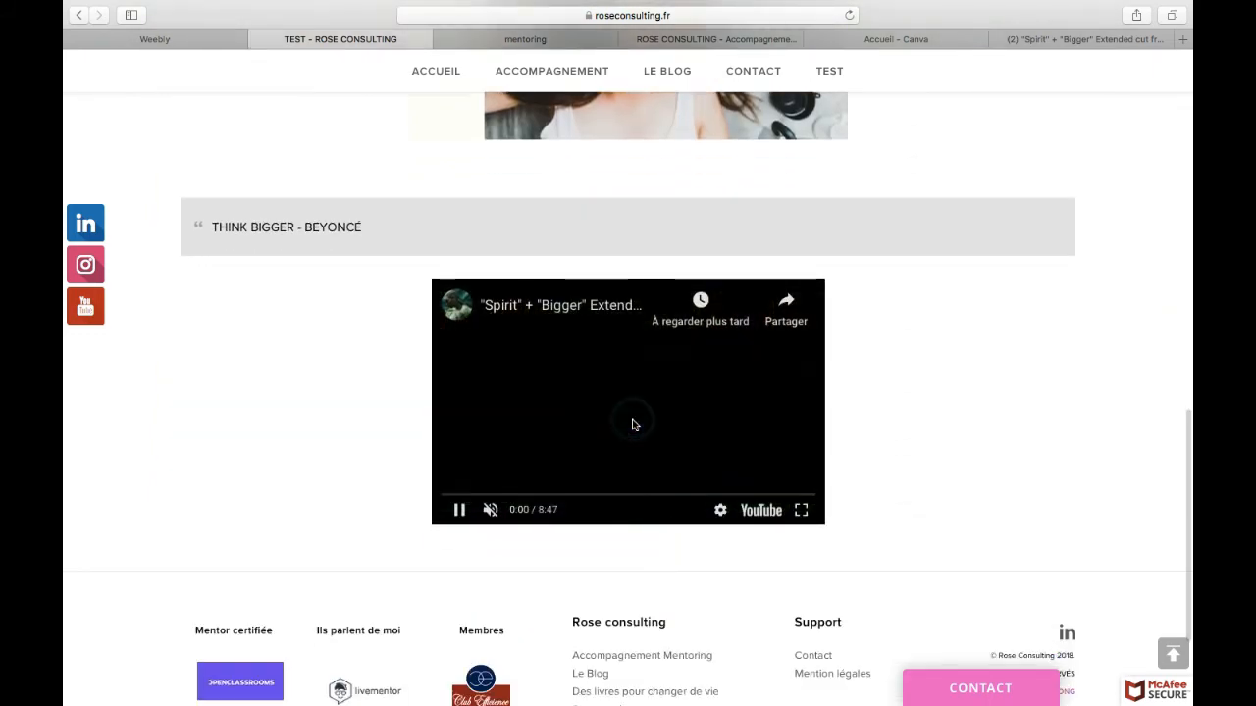
pyautogui.click(463, 516)
# Step: Switch to Chrome, search Google for "WEEBLY" and open the French Weebly site from the results
pyautogui.hotkey('ctrl', 'Left')
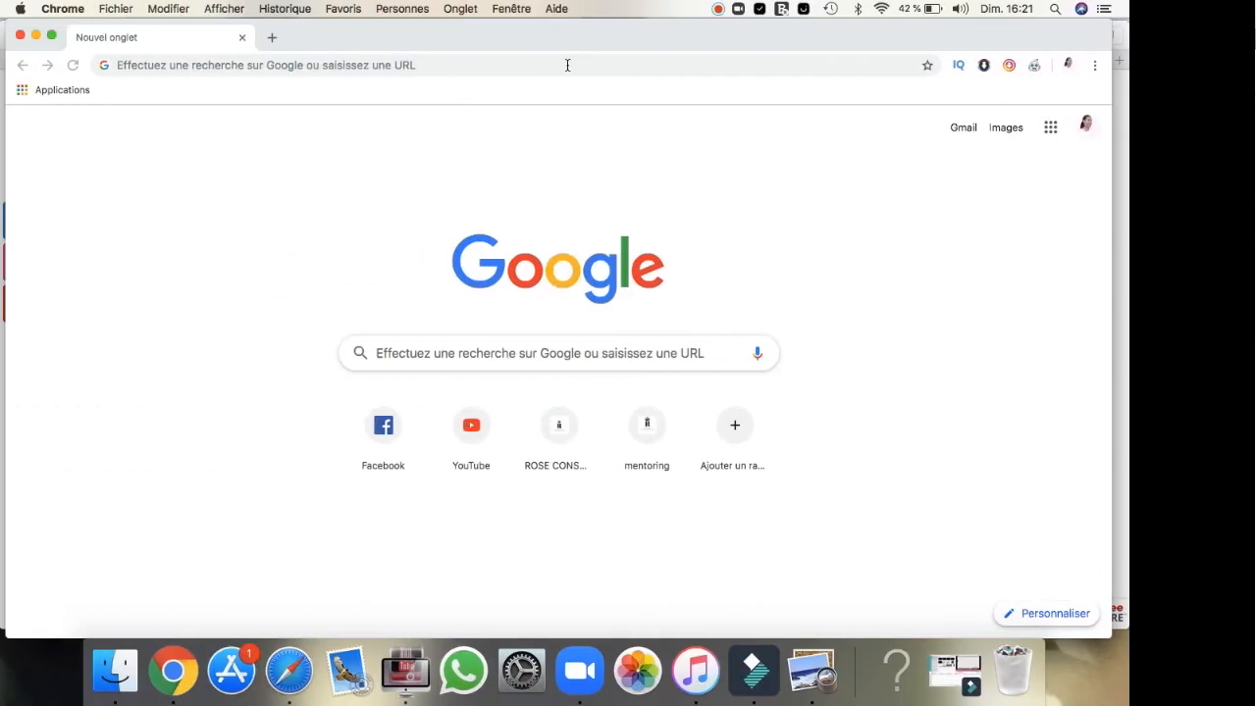
pyautogui.click(631, 65)
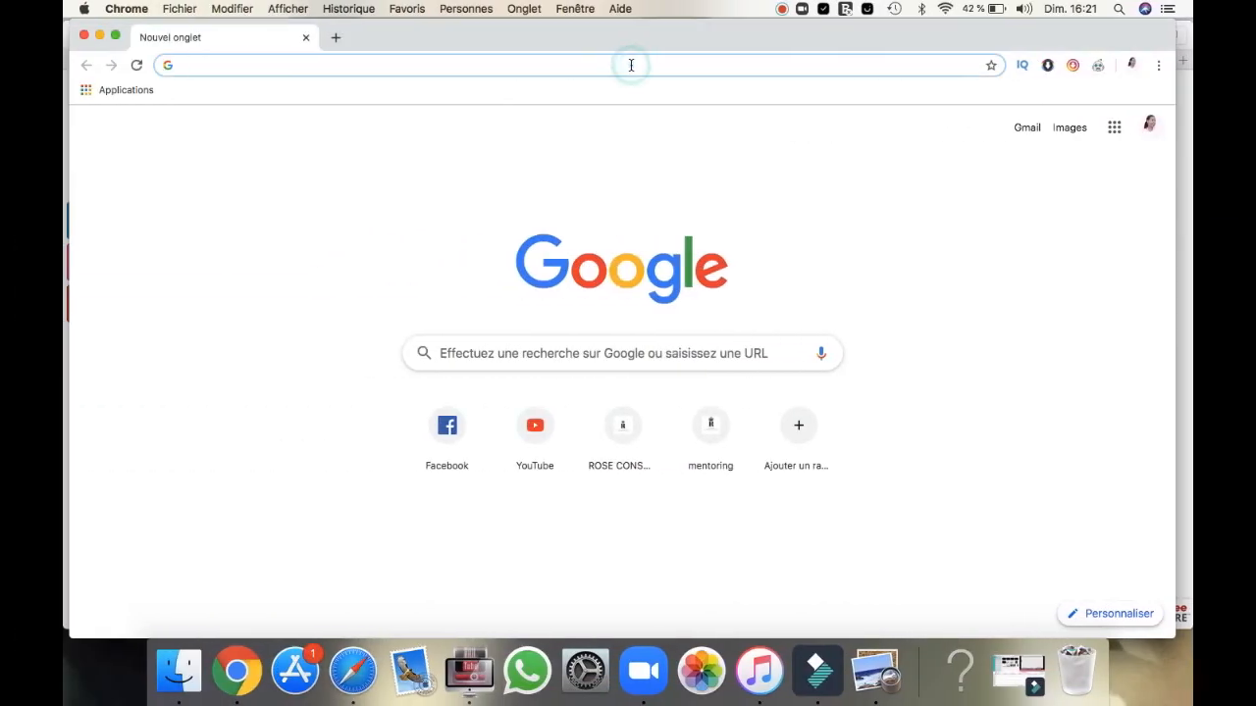
pyautogui.write('WEEBLY')
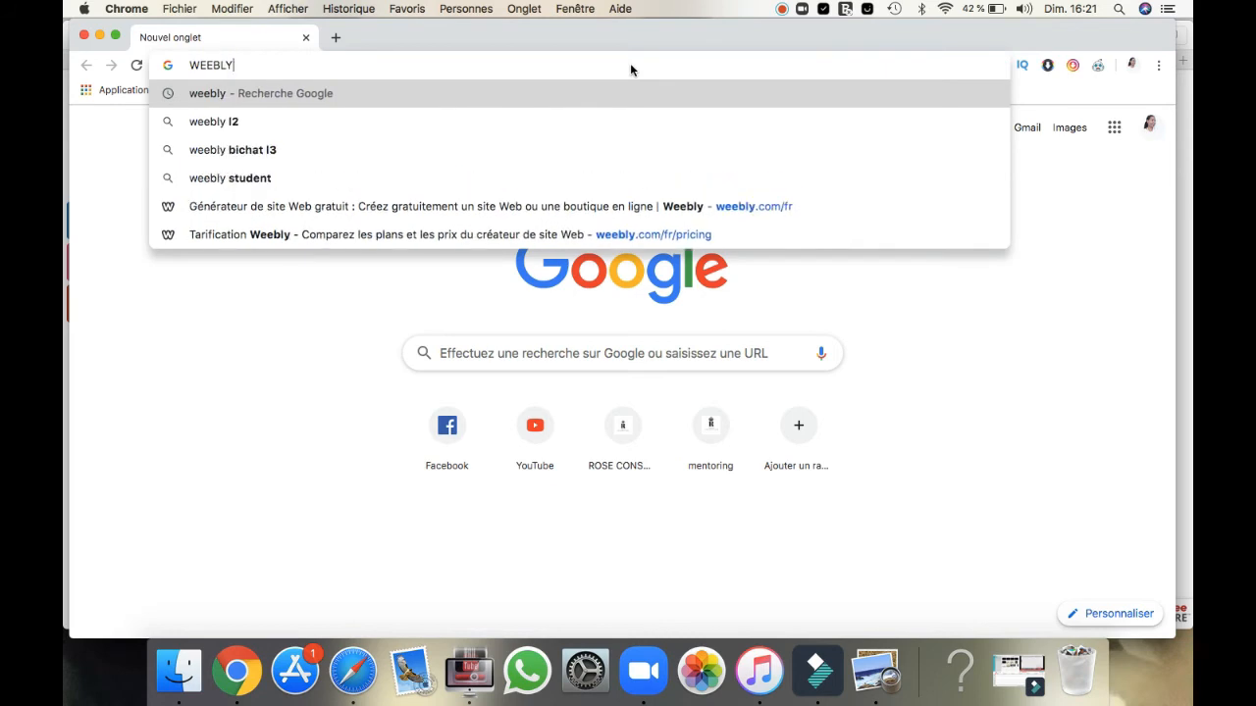
pyautogui.press('Return')
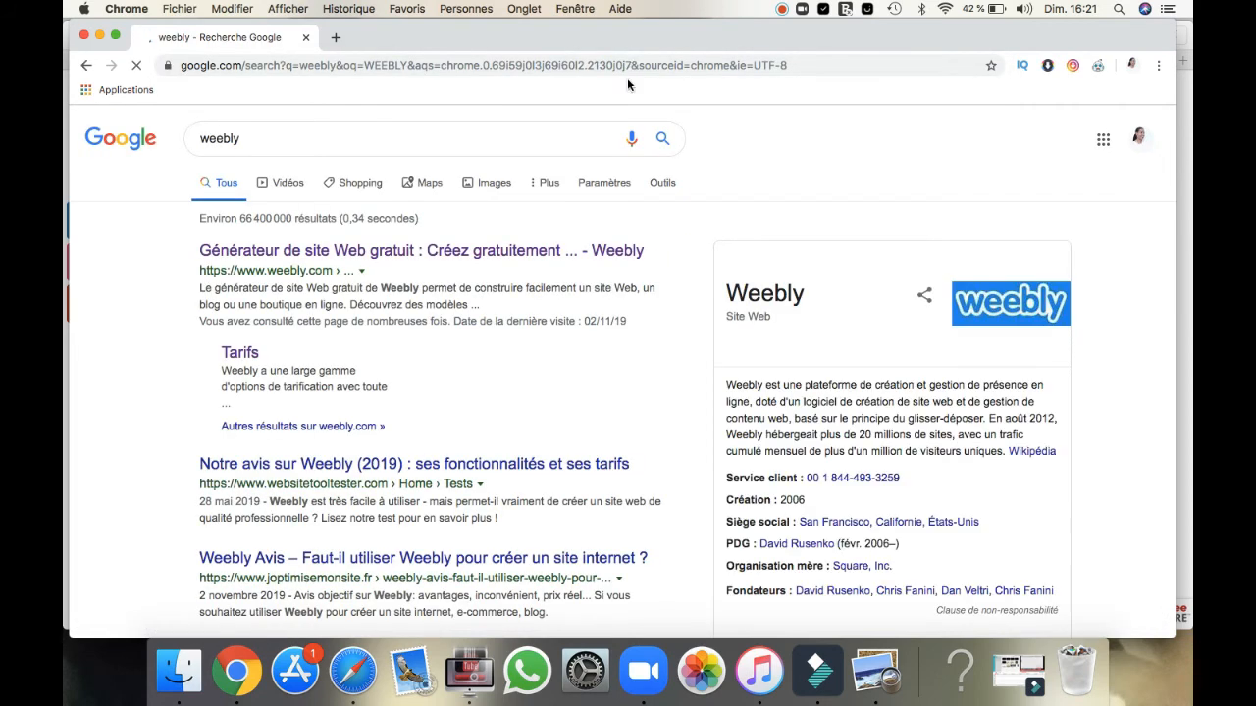
pyautogui.click(524, 250)
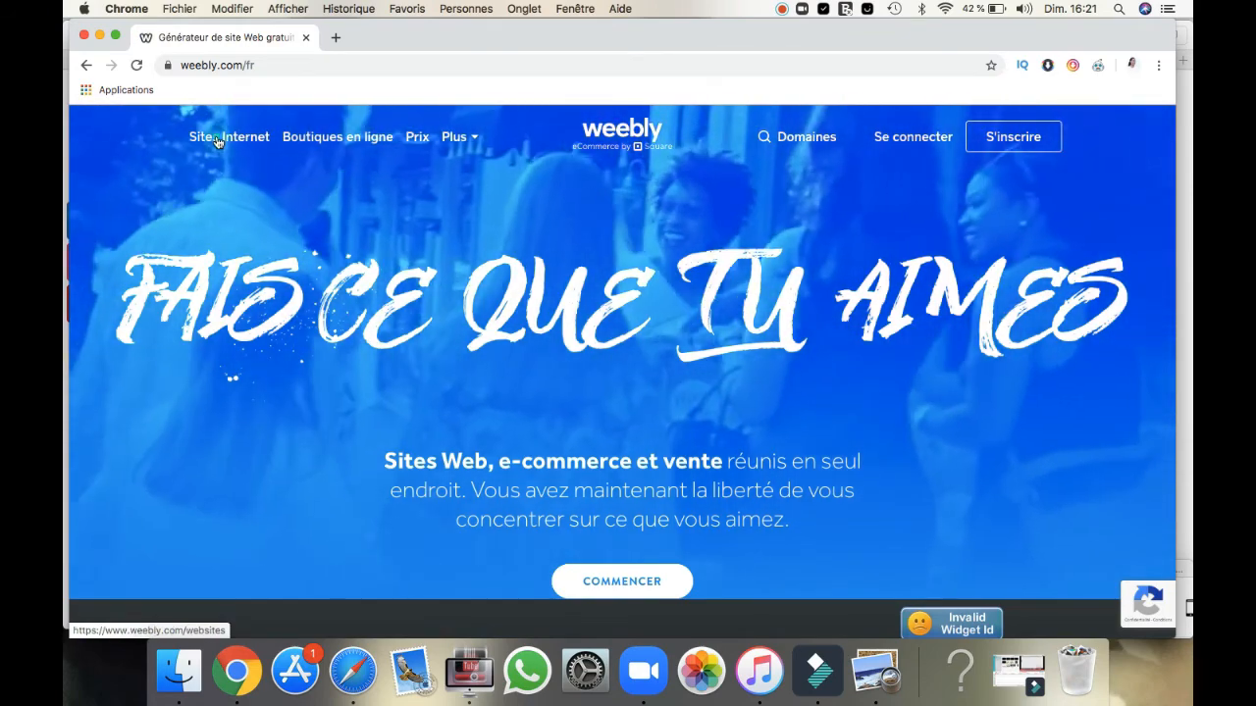
# Step: Open the theme gallery from Weebly's Sites Internet page and look through the featured themes
pyautogui.click(218, 142)
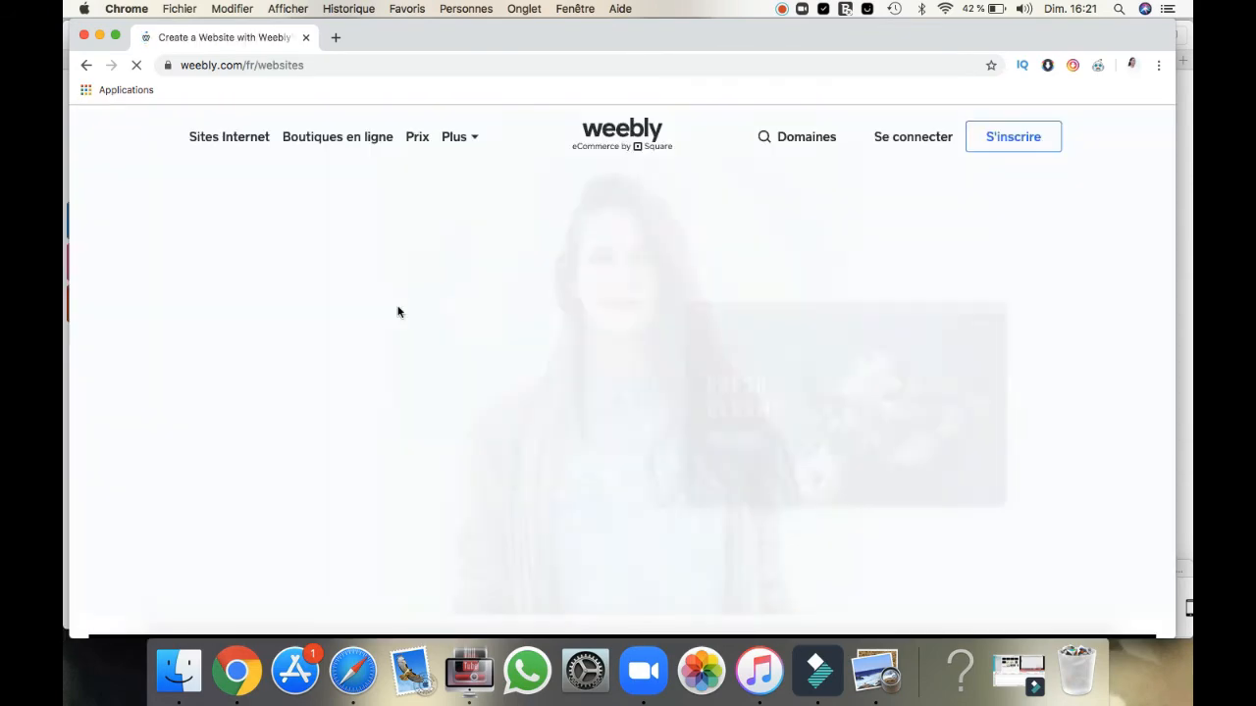
pyautogui.scroll(-3, 397, 312)
pyautogui.scroll(-5, 397, 312)
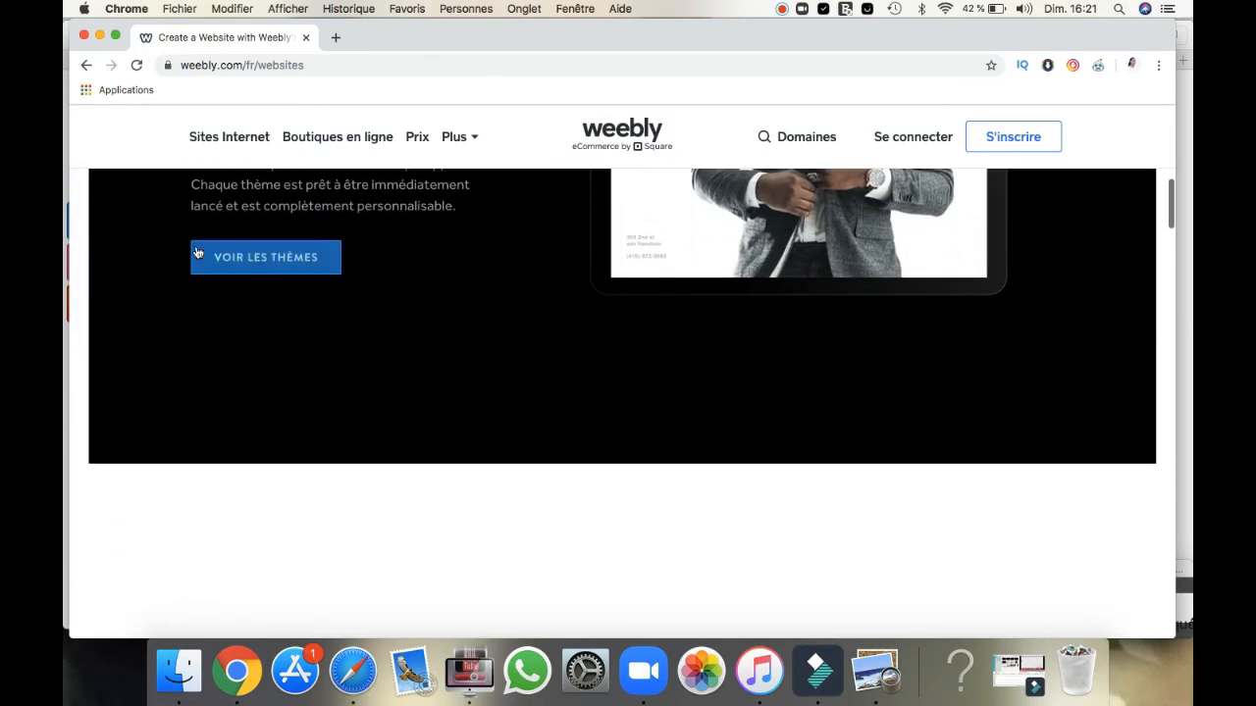
pyautogui.click(210, 257)
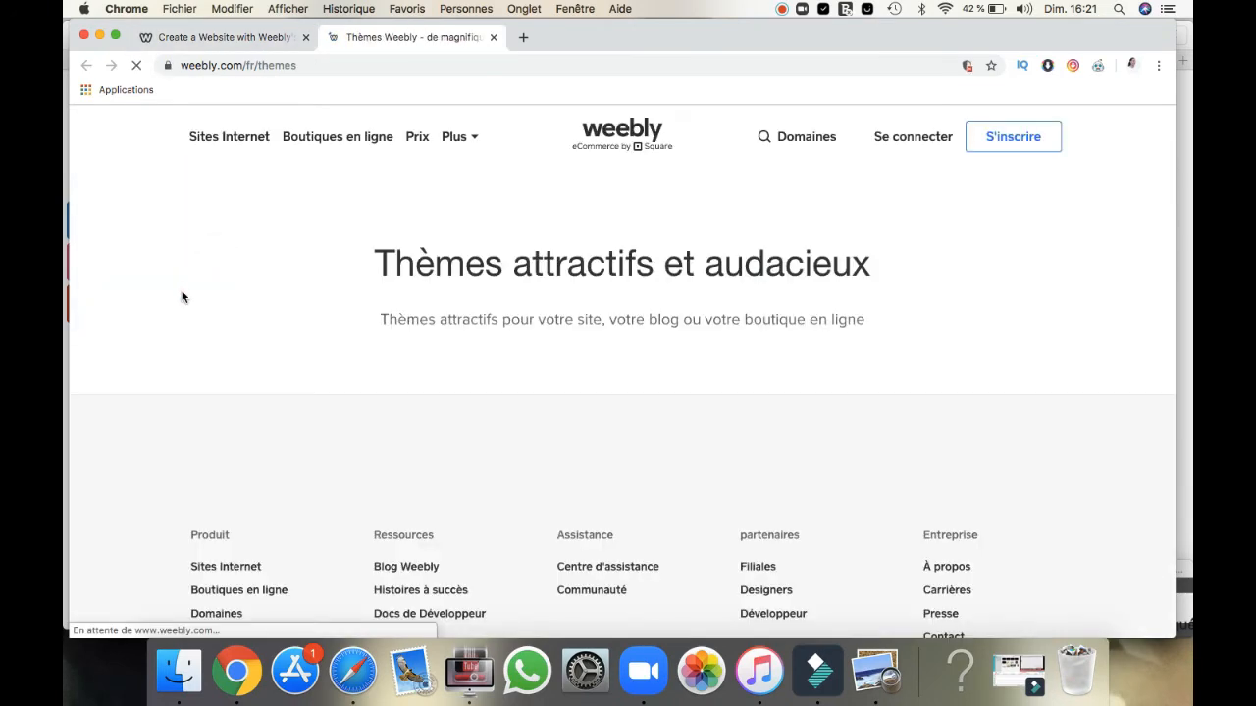
pyautogui.scroll(-4, 182, 296)
pyautogui.scroll(-2, 182, 296)
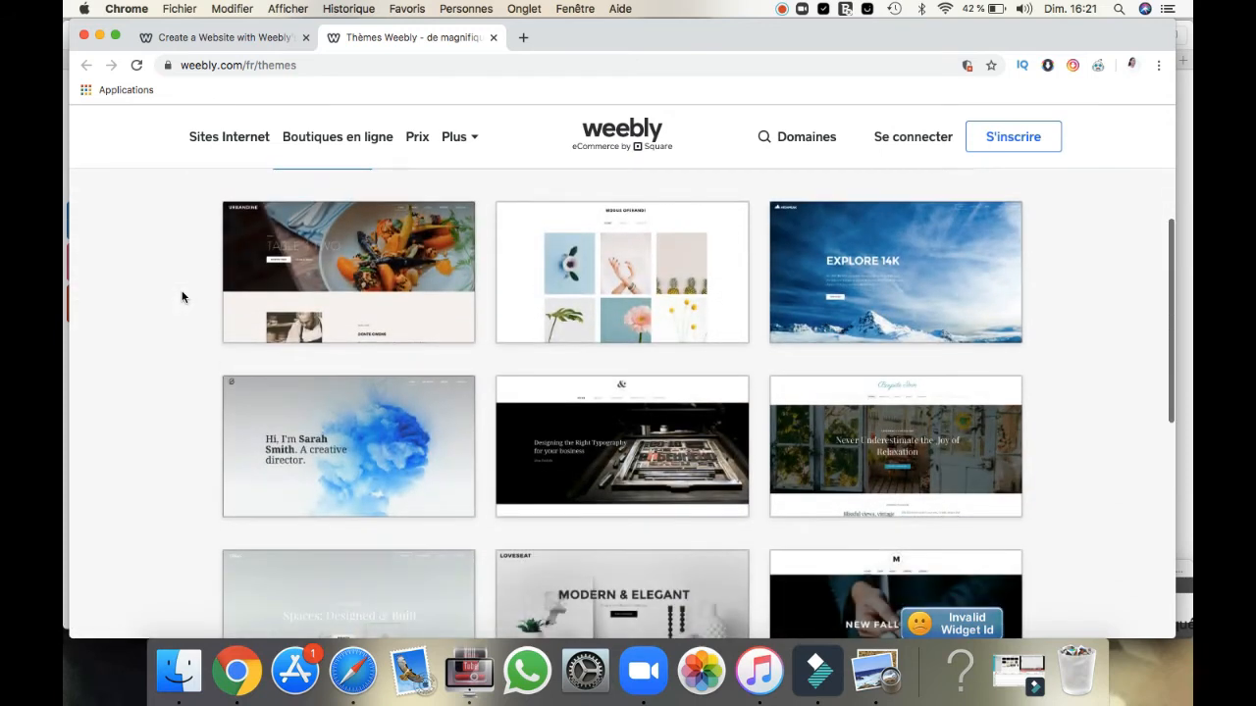
pyautogui.scroll(1, 182, 296)
pyautogui.scroll(-2, 182, 296)
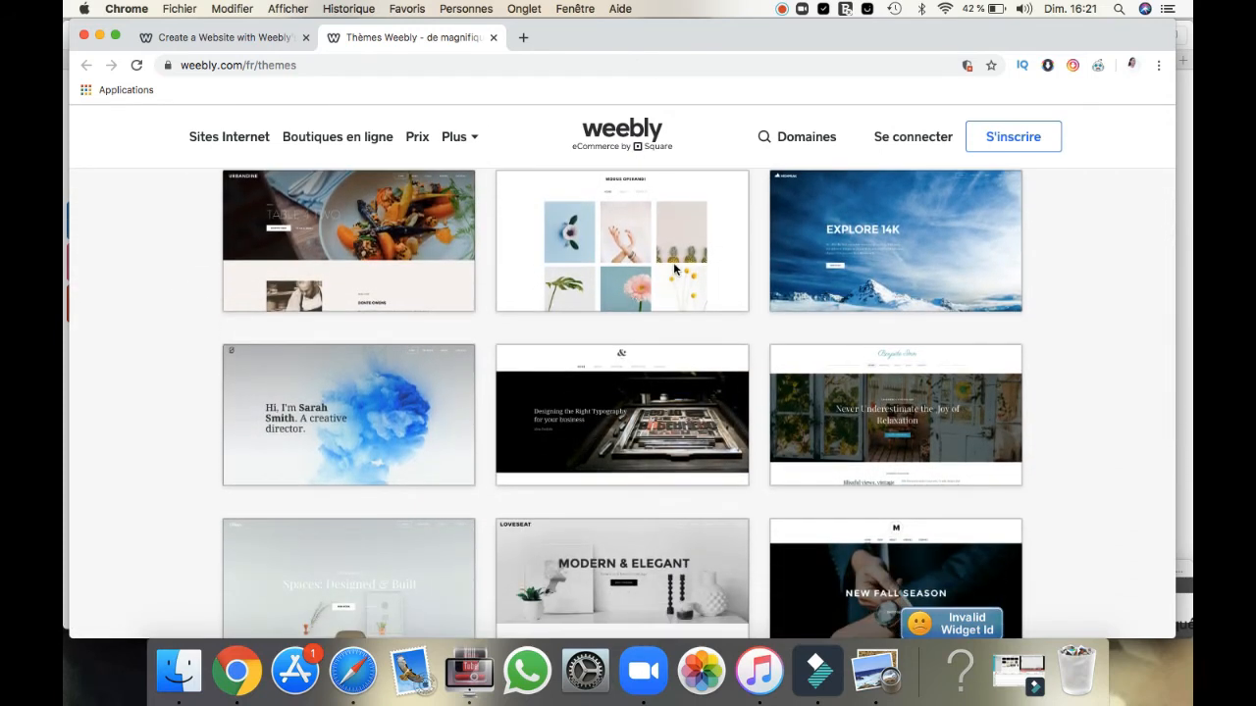
pyautogui.scroll(-8, 850, 307)
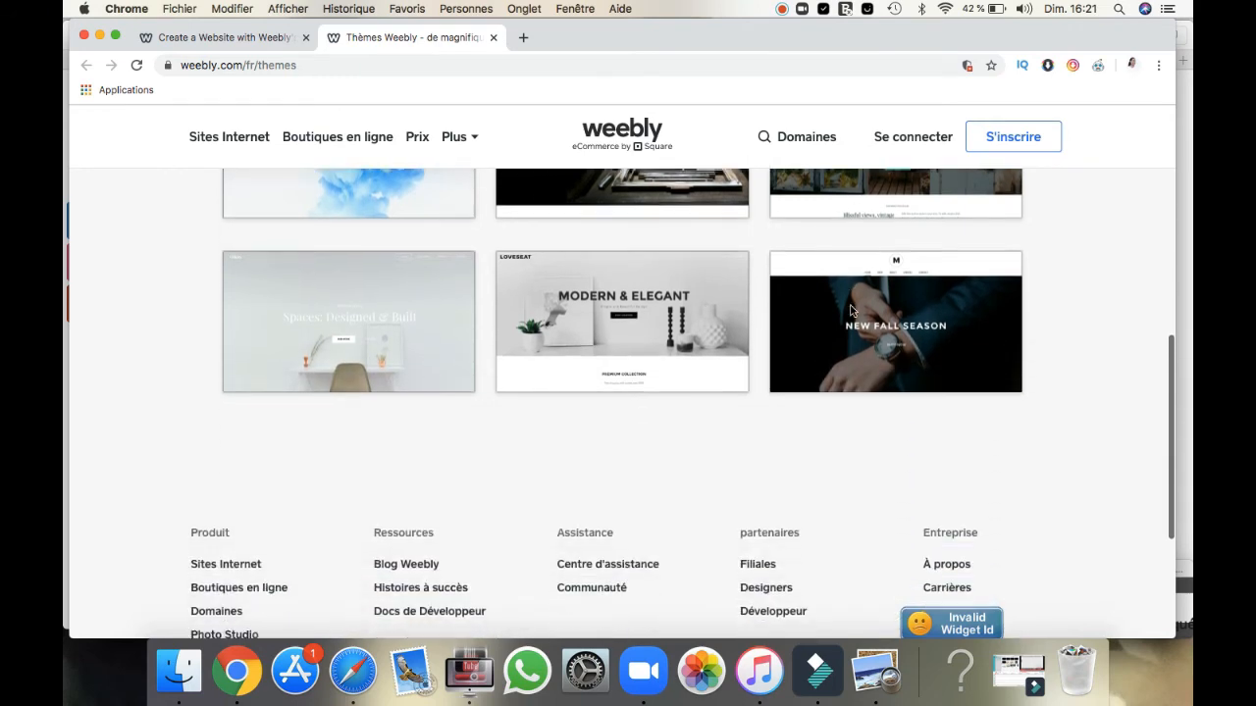
pyautogui.scroll(11, 851, 311)
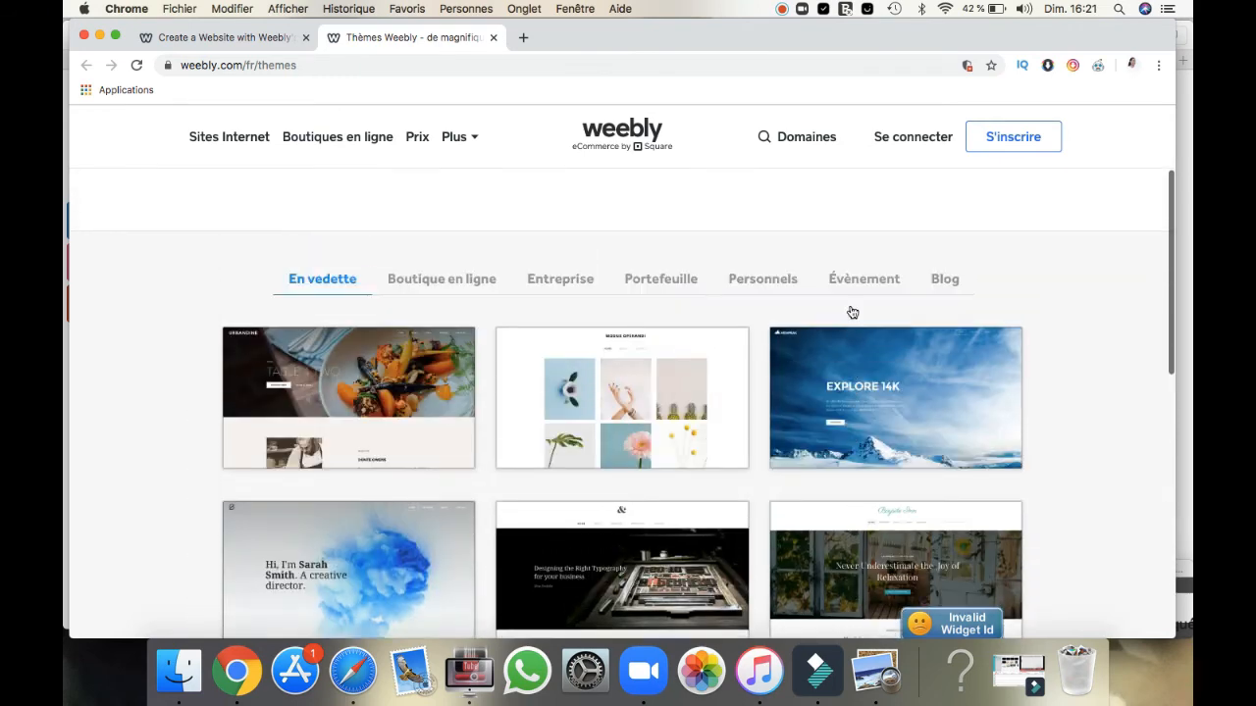
pyautogui.scroll(1, 852, 312)
# Step: View the themes in the Boutique en ligne, Personnels and Blog categories
pyautogui.click(485, 320)
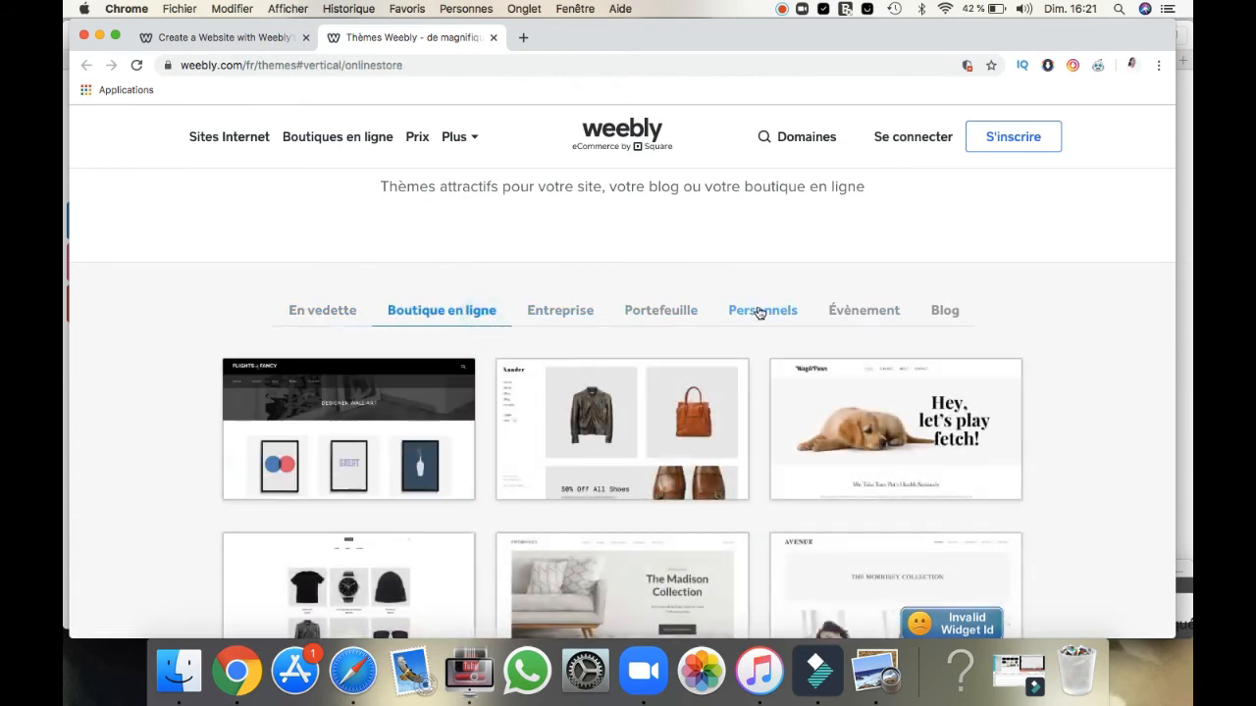
pyautogui.click(791, 313)
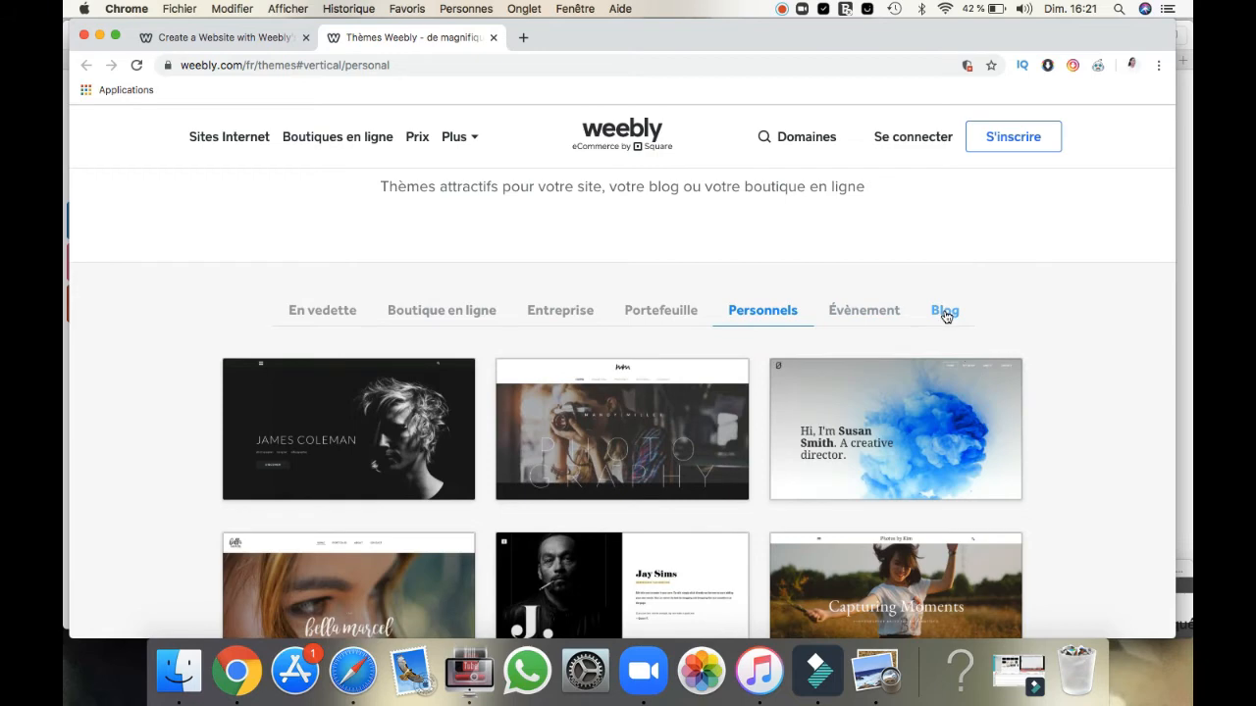
pyautogui.click(945, 312)
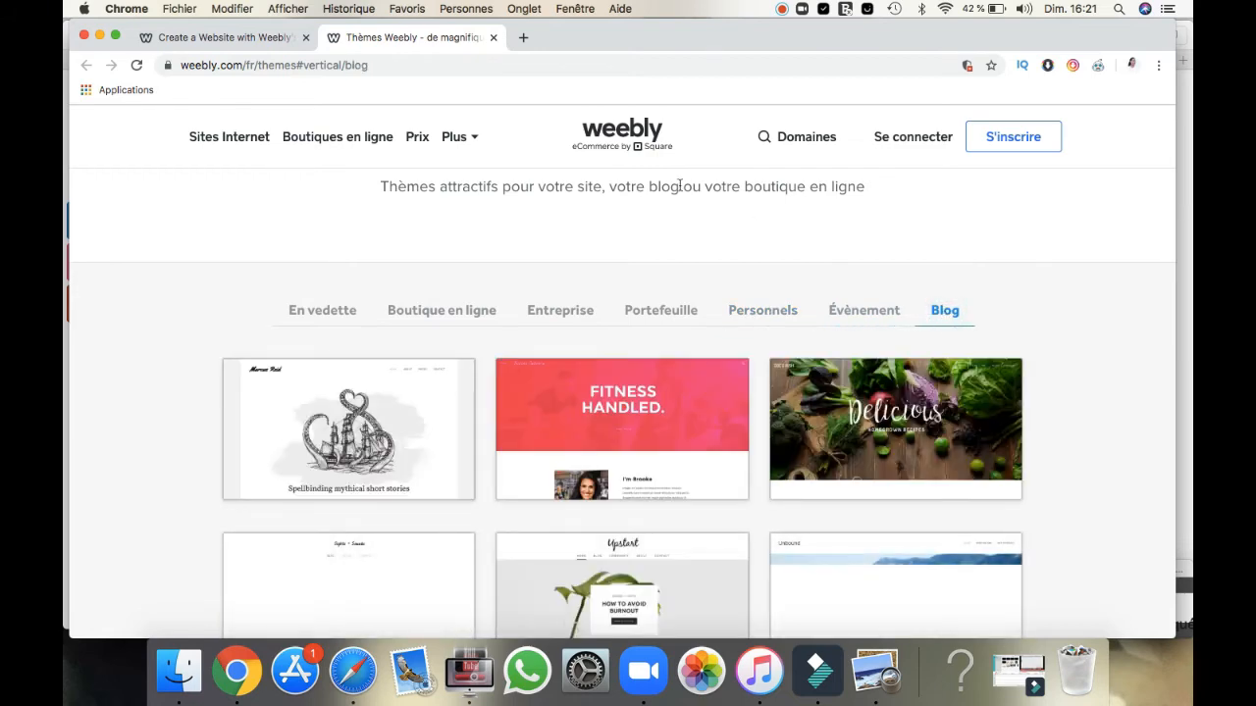
# Step: View the Boutiques en ligne page, and examine the website plans on the Prix page
pyautogui.click(365, 142)
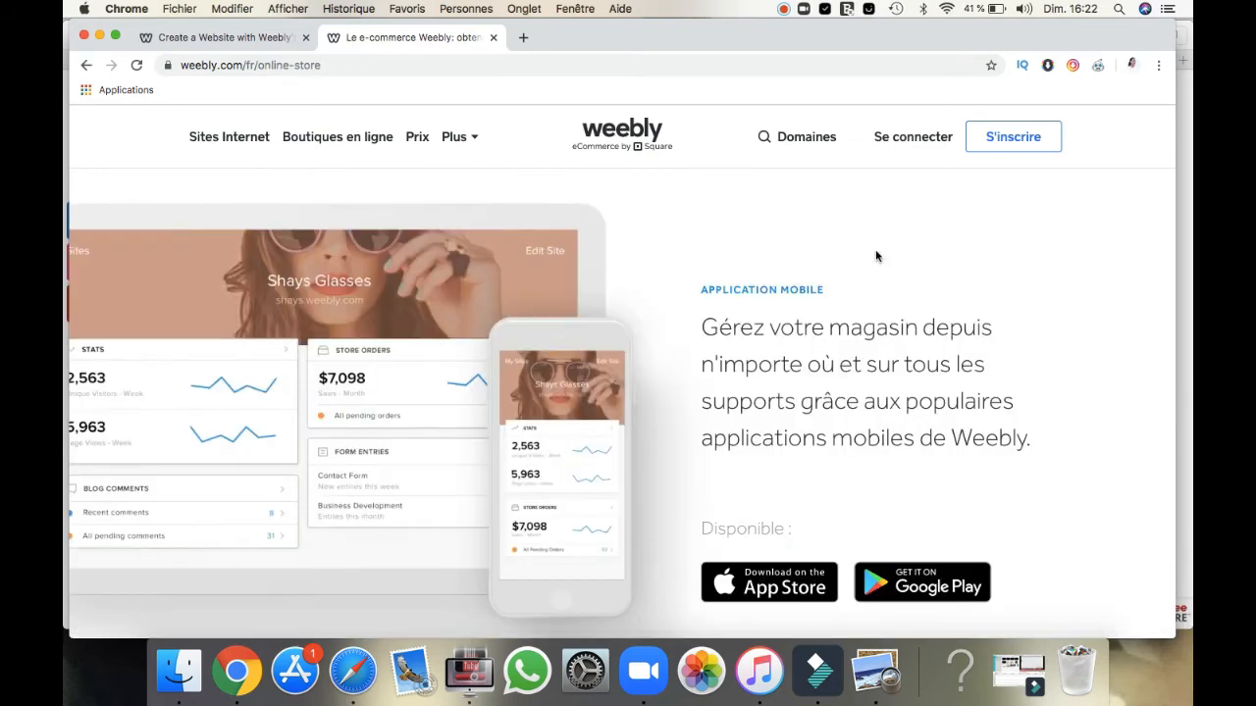
pyautogui.click(420, 142)
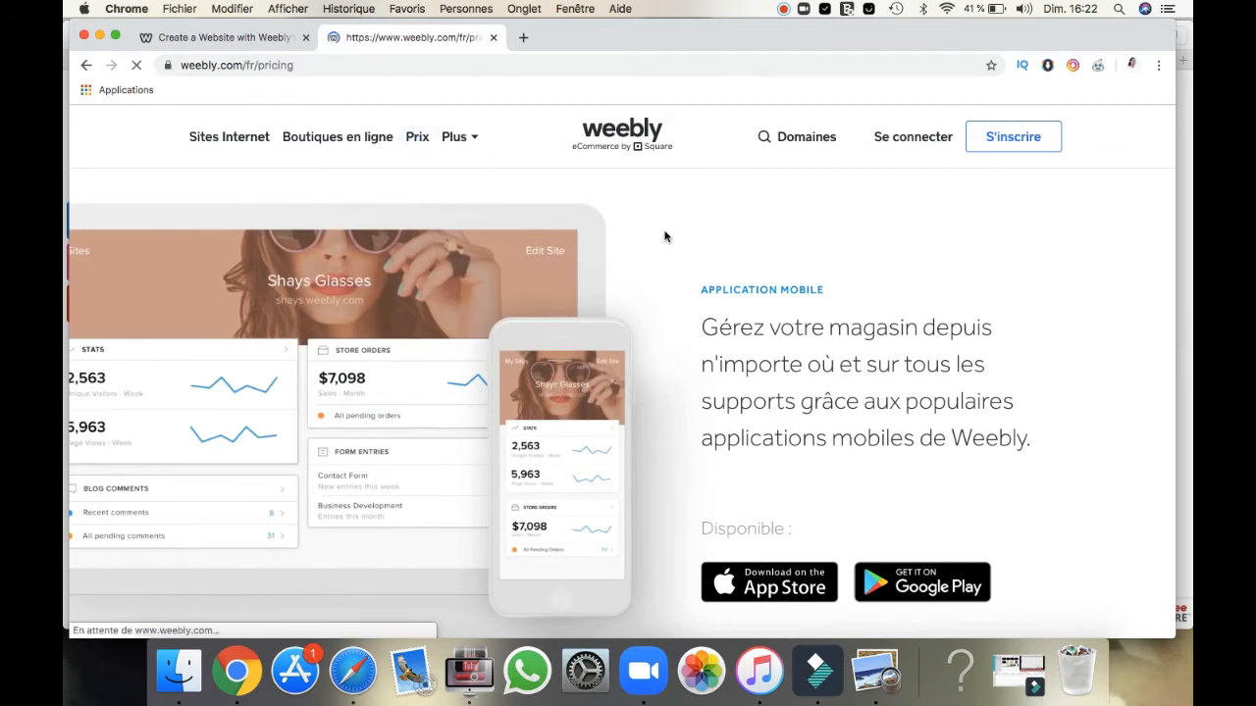
pyautogui.scroll(-2, 664, 236)
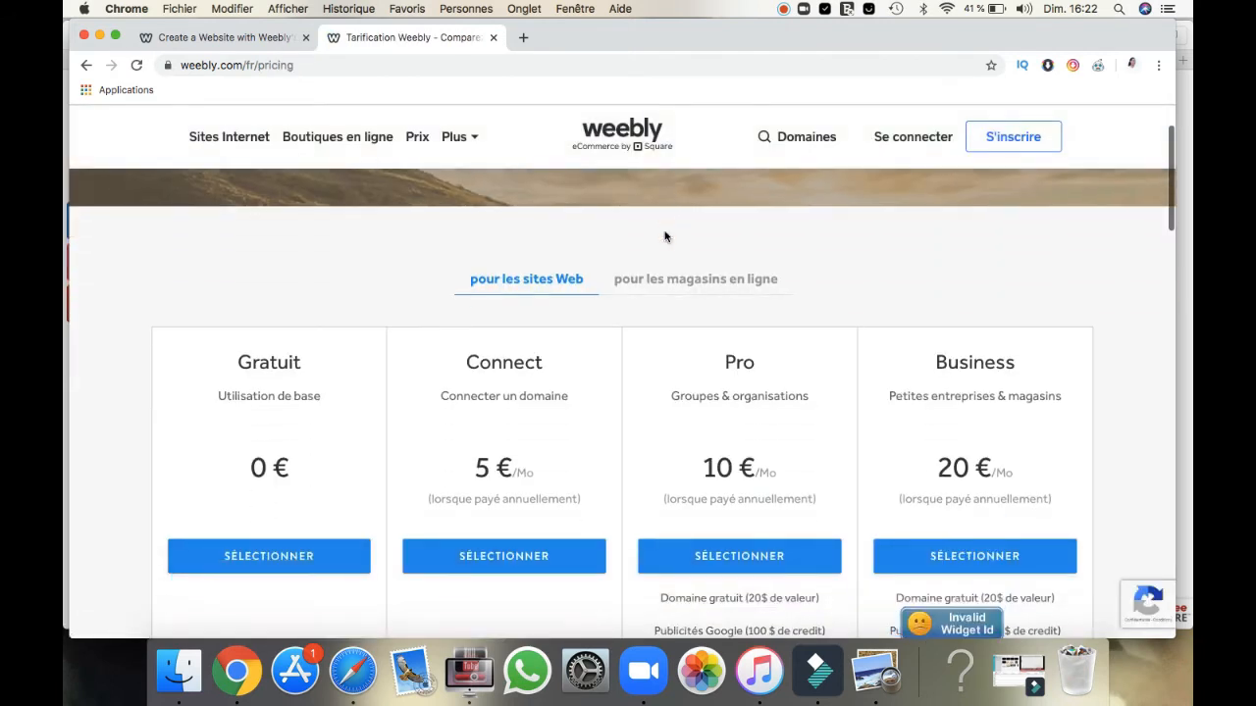
pyautogui.scroll(-2, 664, 236)
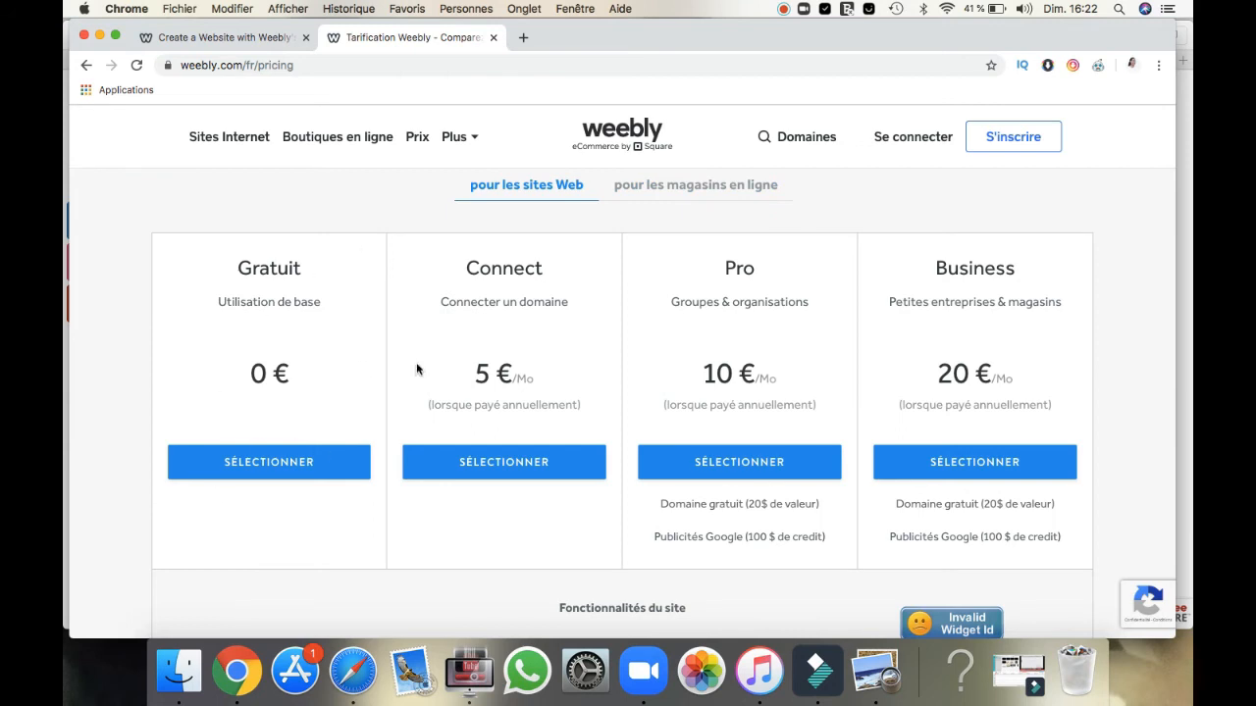
# Step: Compare the Gratuit, Connect, Pro and Business website plans by price, included extras and the Fonctionnalités du site section
pyautogui.scroll(-1, 317, 419)
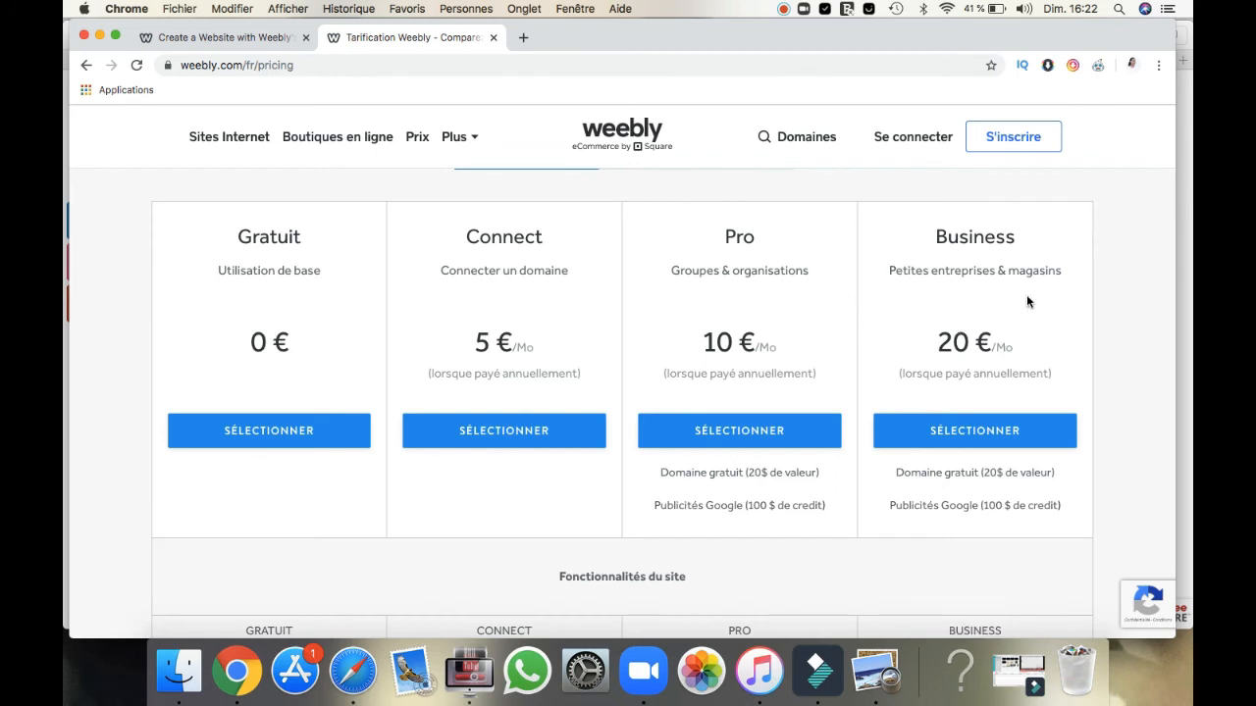
pyautogui.scroll(-5, 1152, 271)
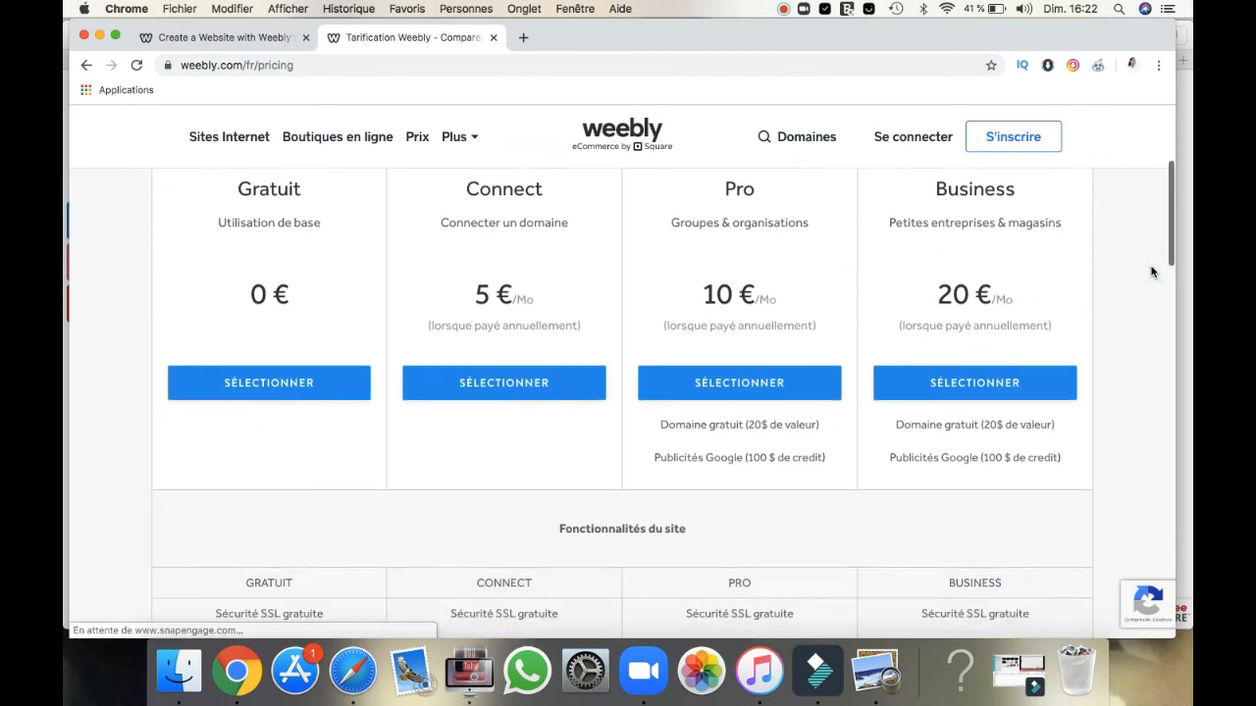
pyautogui.scroll(1, 1152, 272)
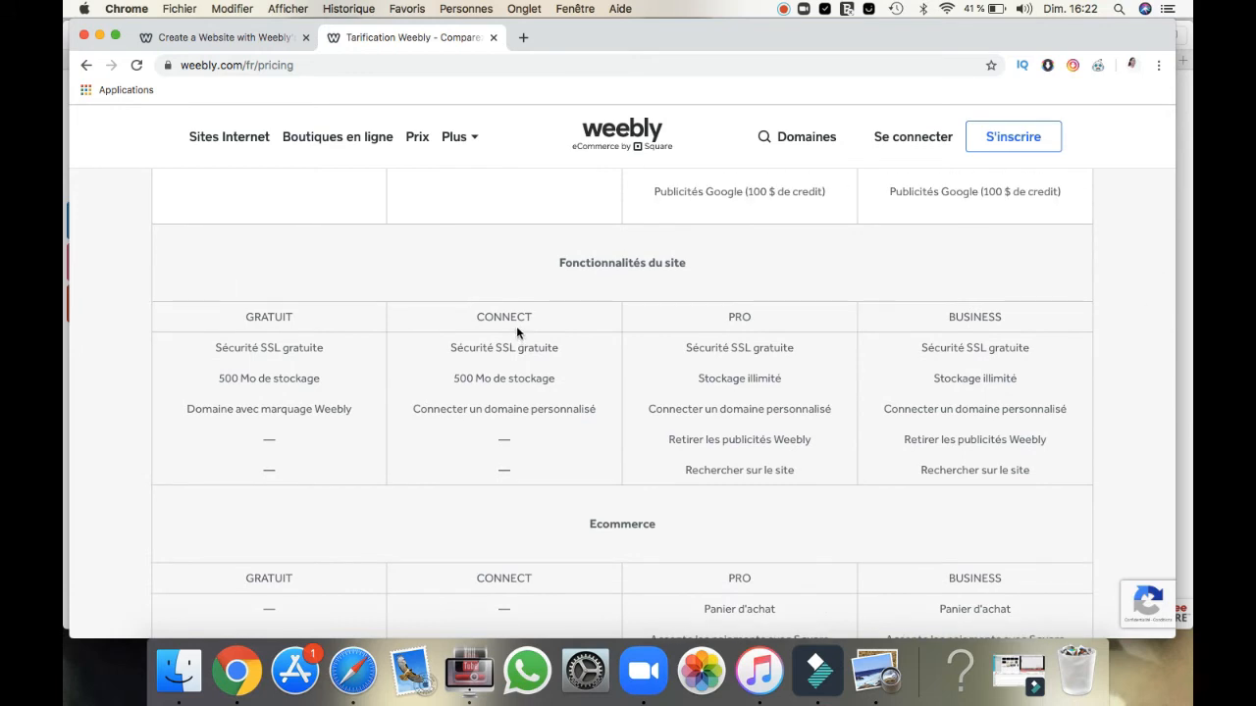
pyautogui.scroll(3, 517, 332)
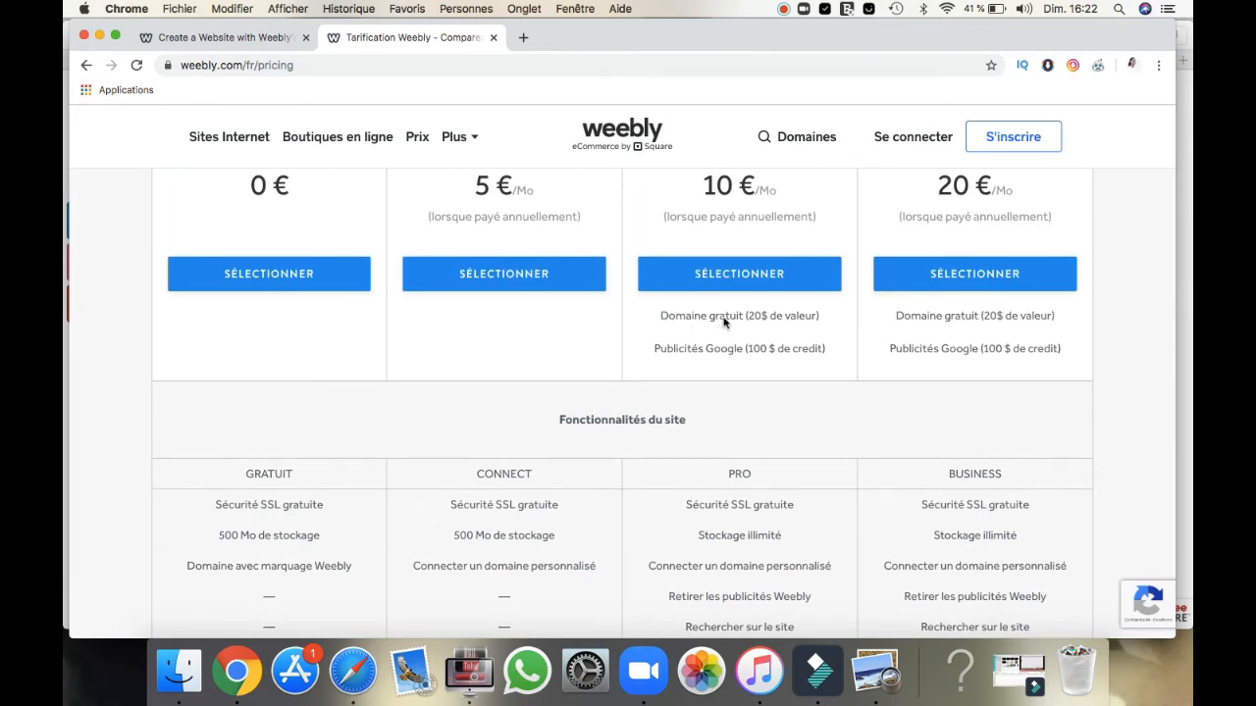
pyautogui.scroll(3, 724, 322)
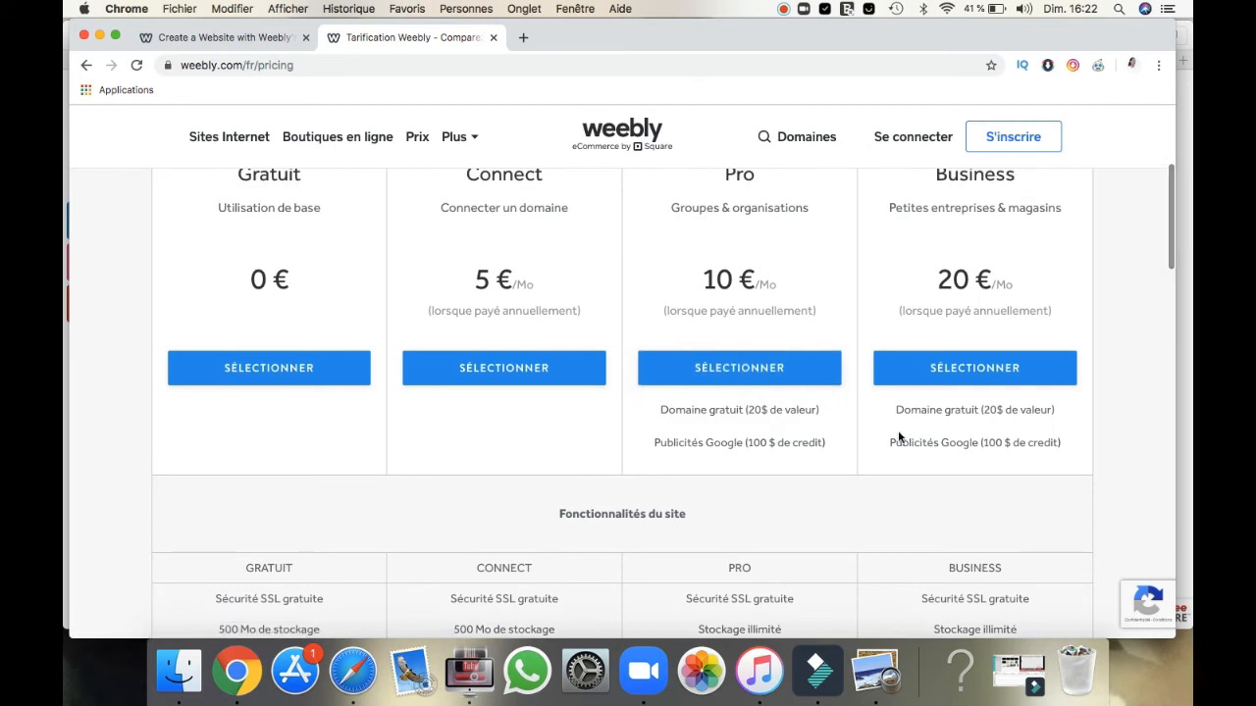
pyautogui.scroll(2, 928, 409)
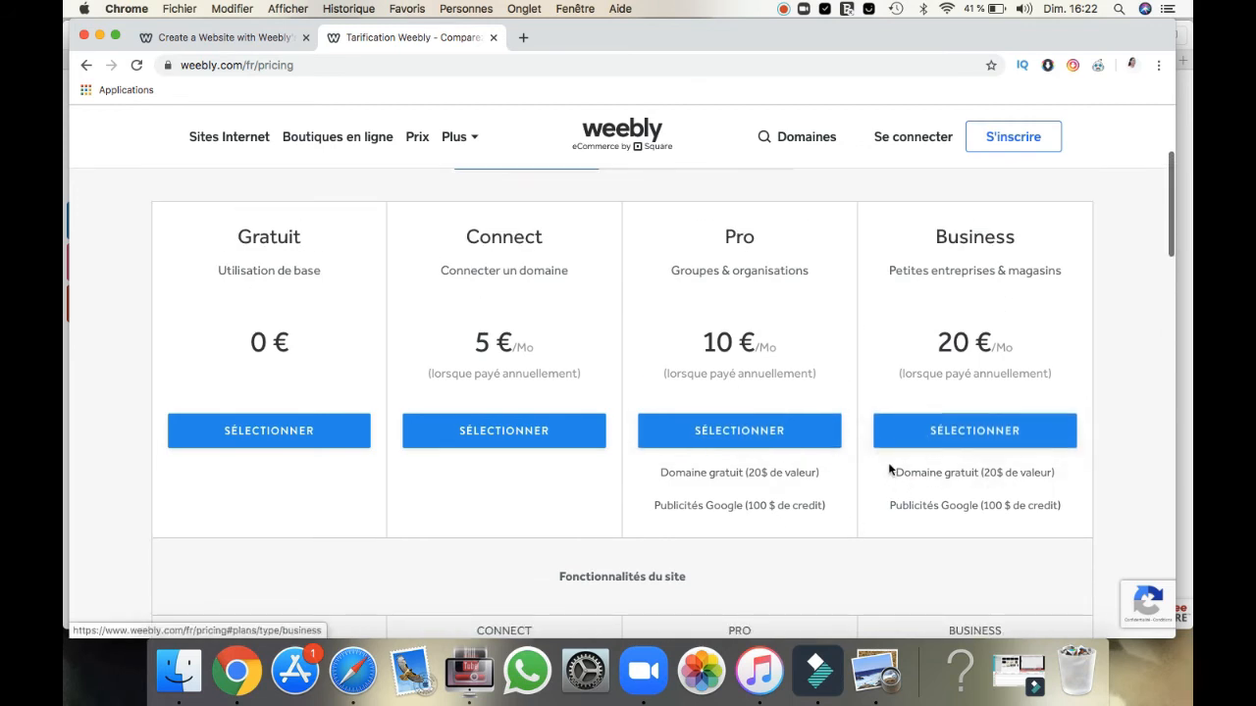
pyautogui.scroll(-2, 940, 518)
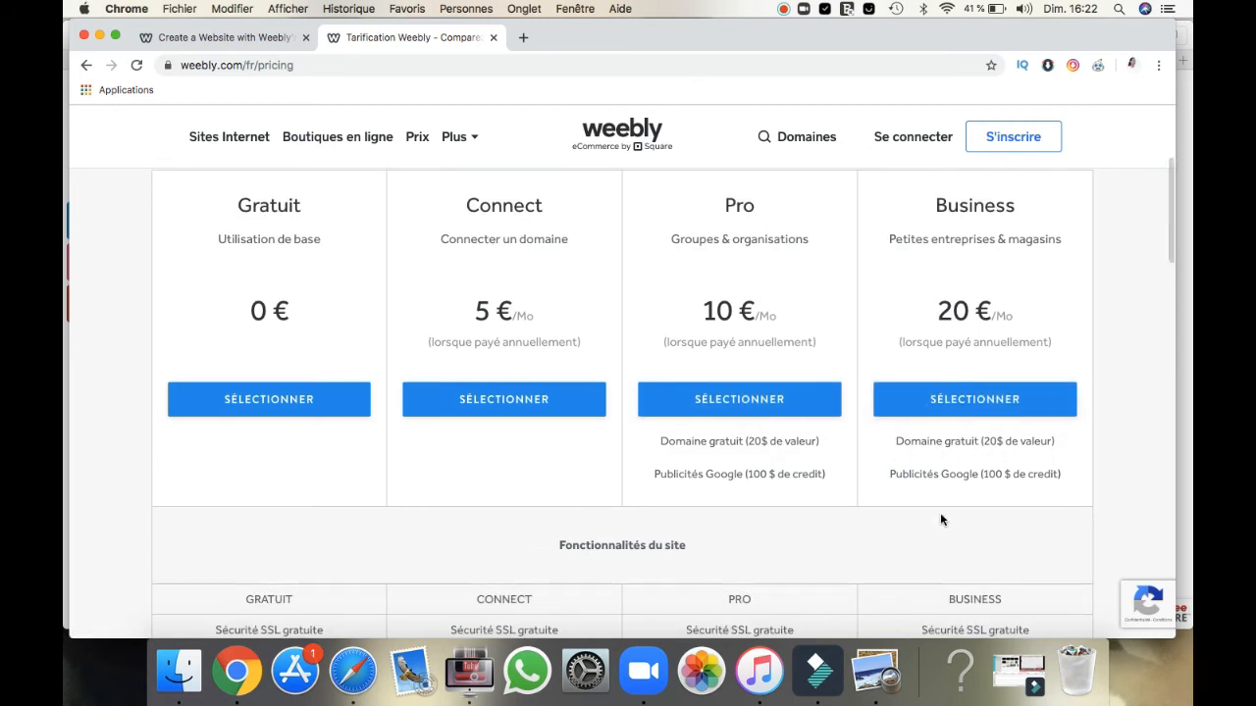
pyautogui.scroll(-2, 940, 519)
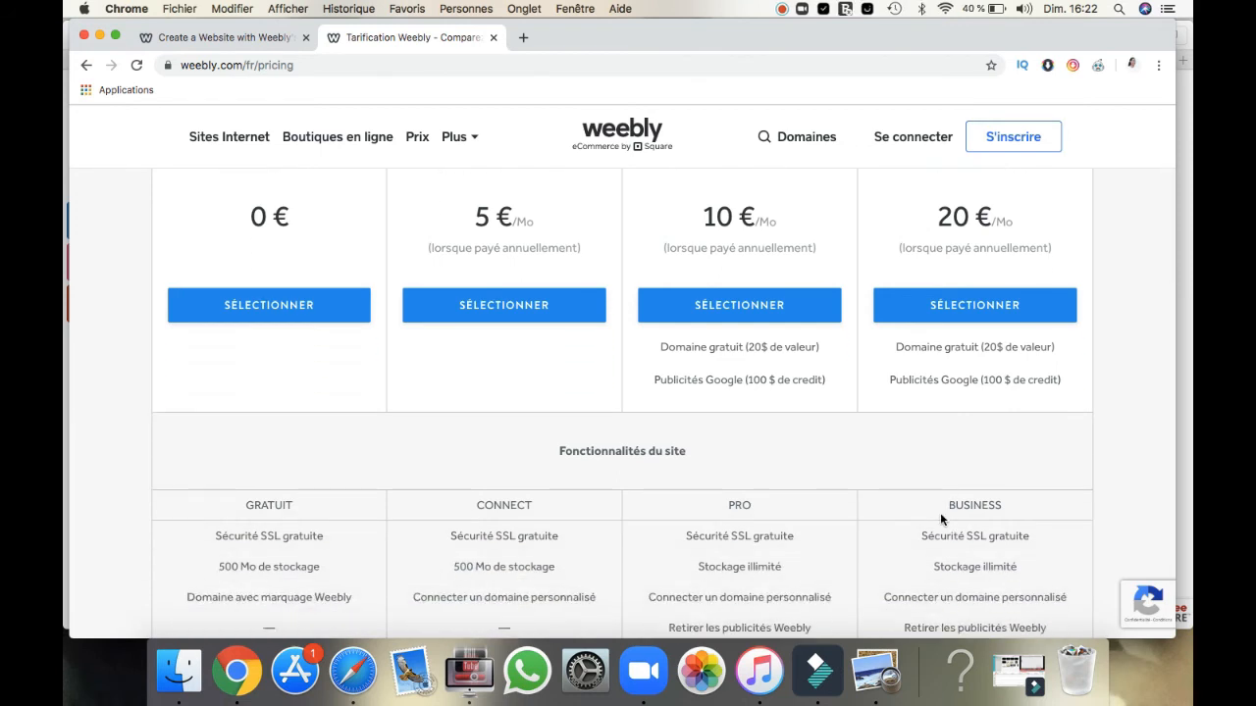
pyautogui.scroll(-2, 940, 515)
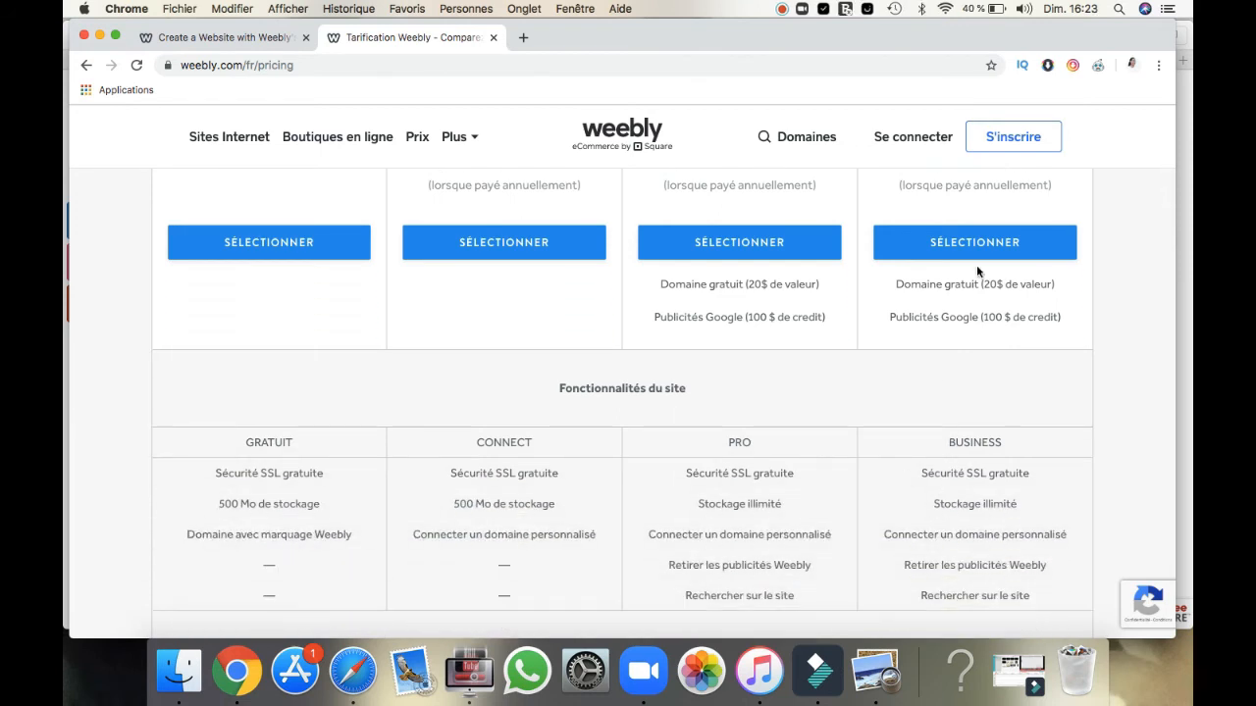
pyautogui.scroll(-3, 1061, 321)
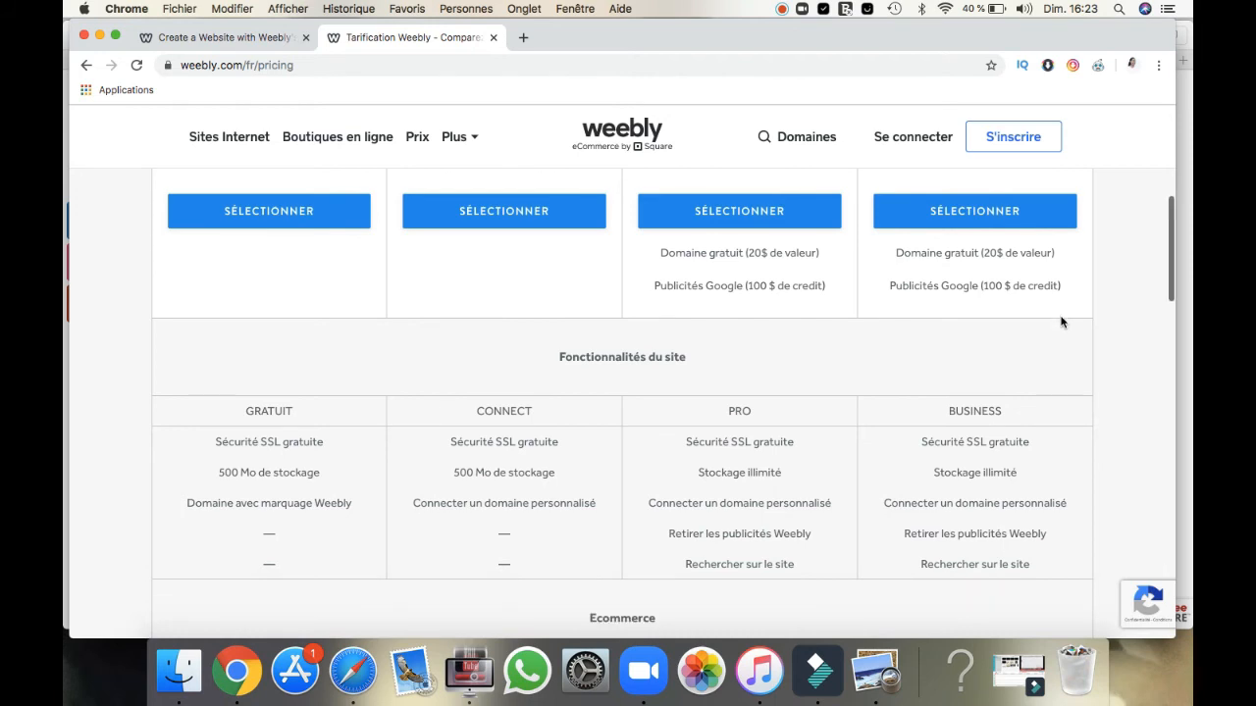
pyautogui.scroll(-2, 1060, 321)
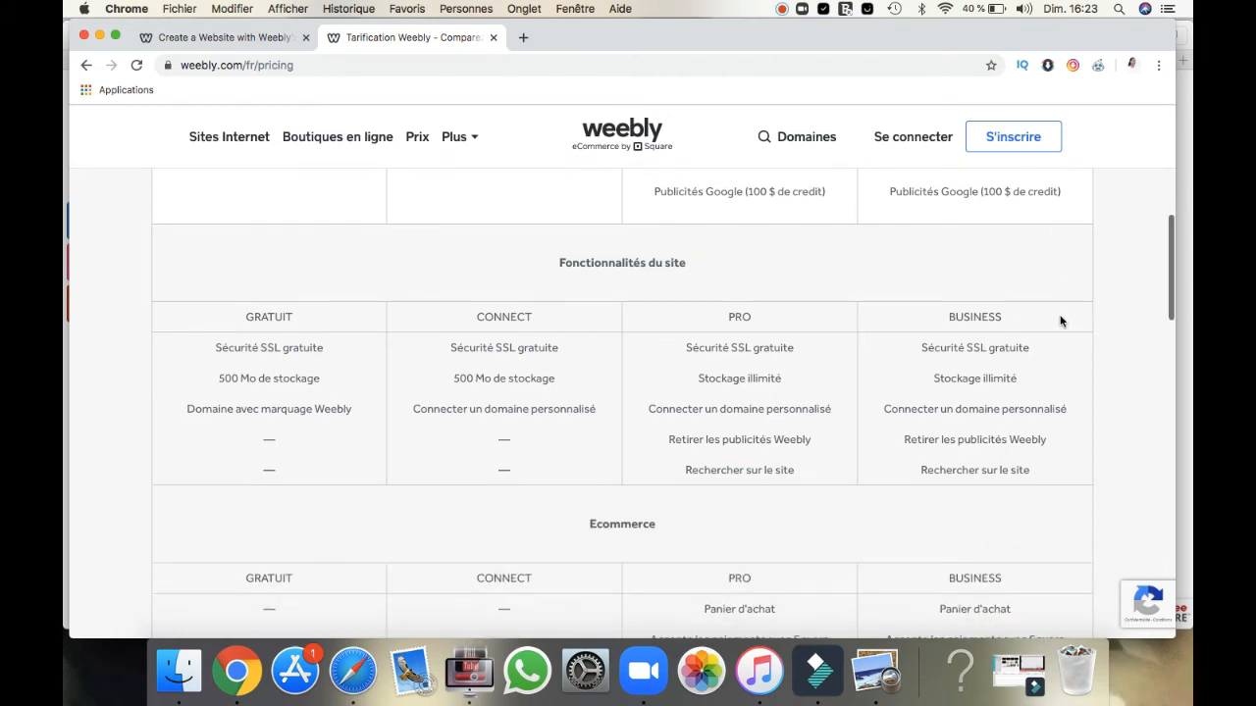
# Step: Examine the Ecommerce features offered by each website plan, especially those of the Business plan
pyautogui.scroll(-3, 1060, 321)
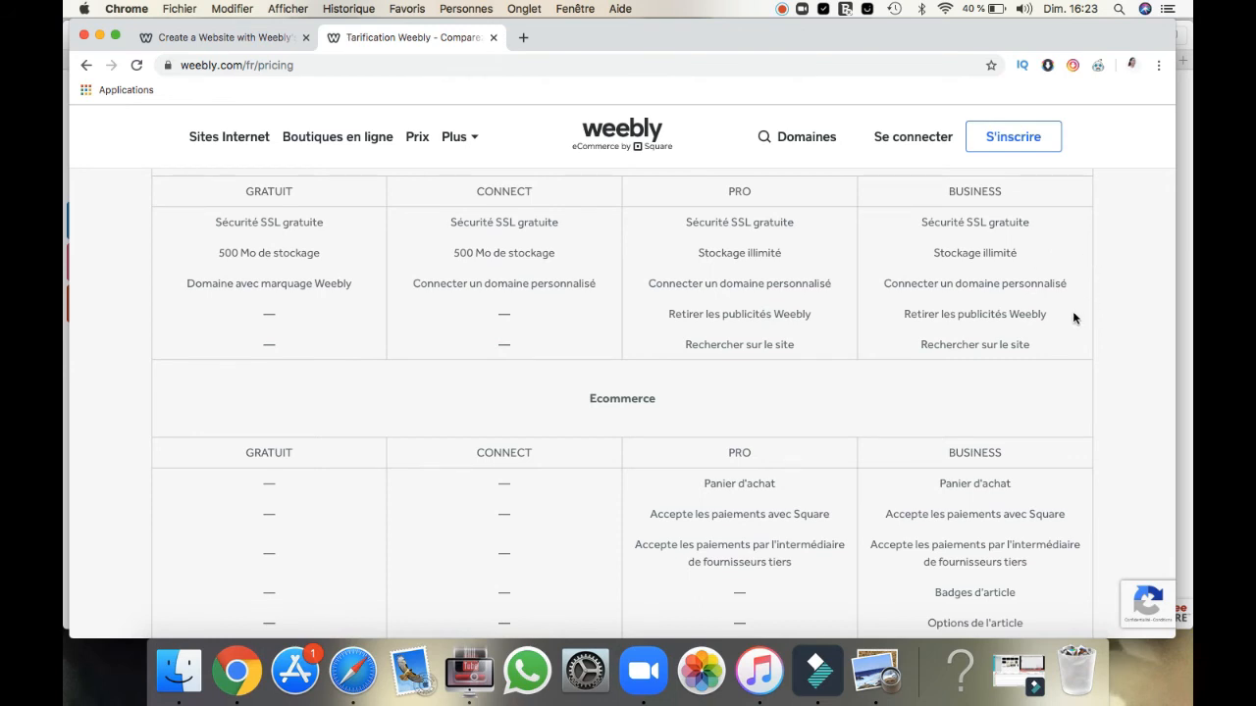
pyautogui.scroll(-5, 1048, 365)
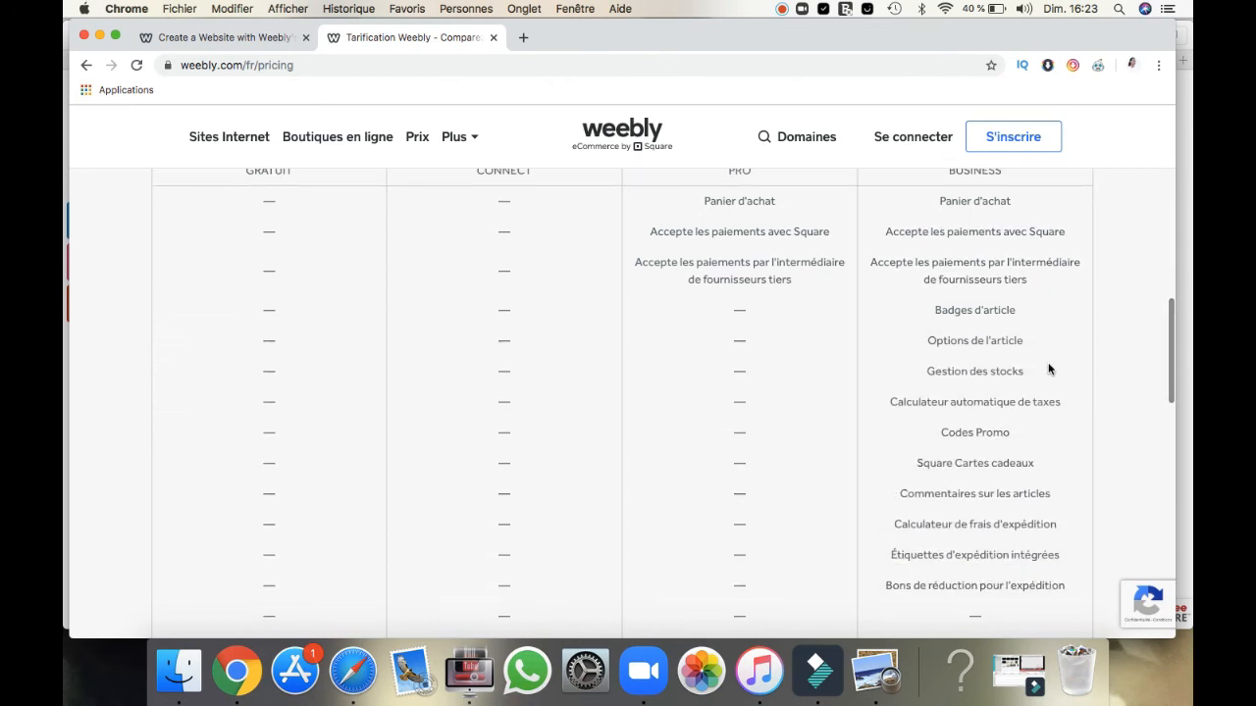
pyautogui.scroll(1, 1048, 369)
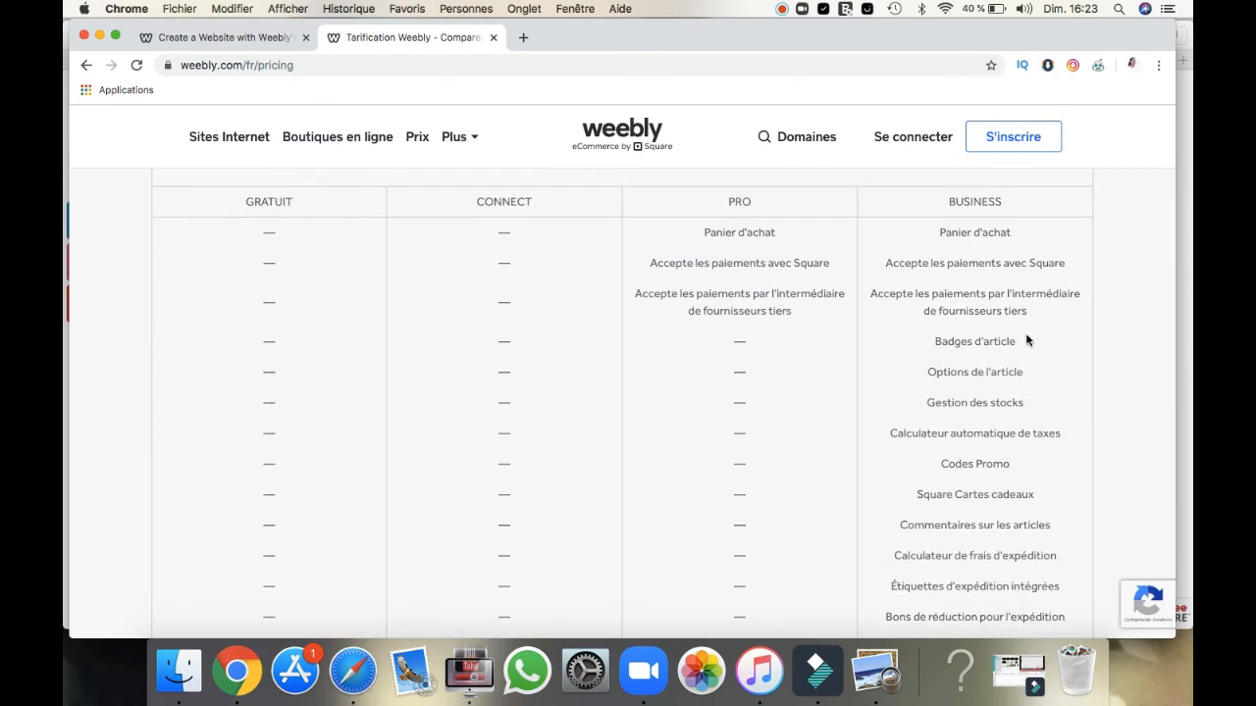
pyautogui.scroll(1, 1025, 339)
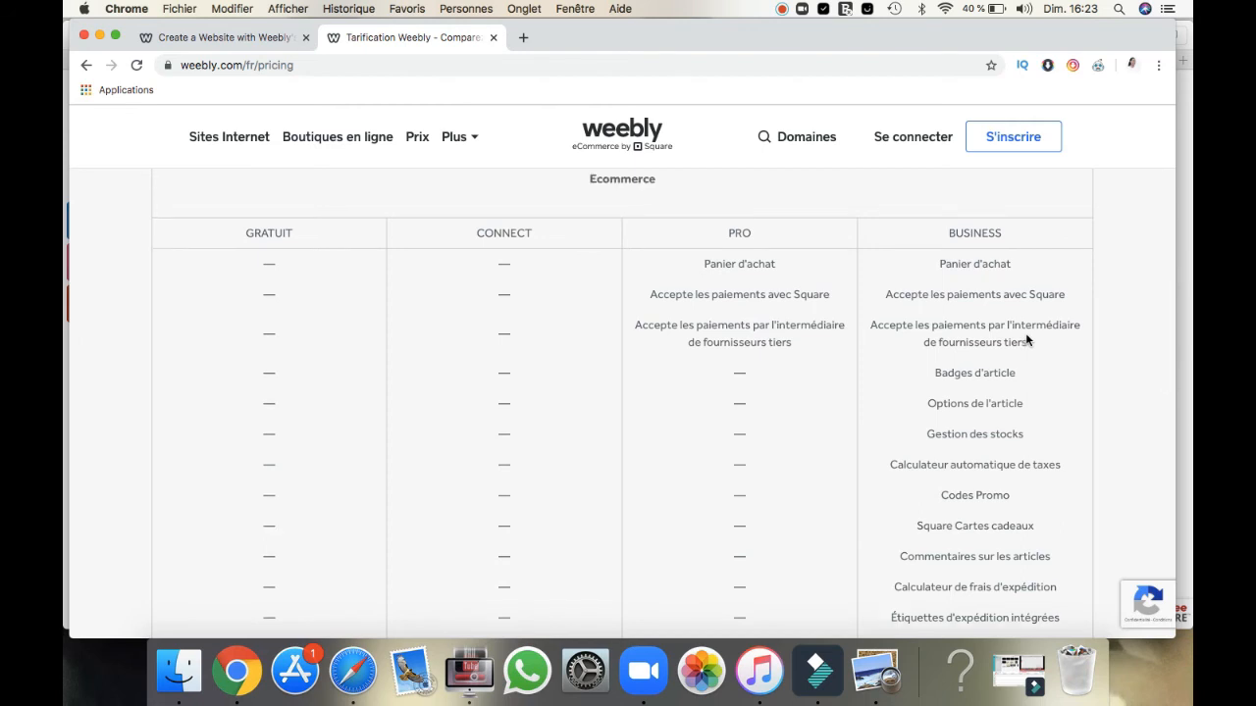
pyautogui.scroll(-1, 1027, 339)
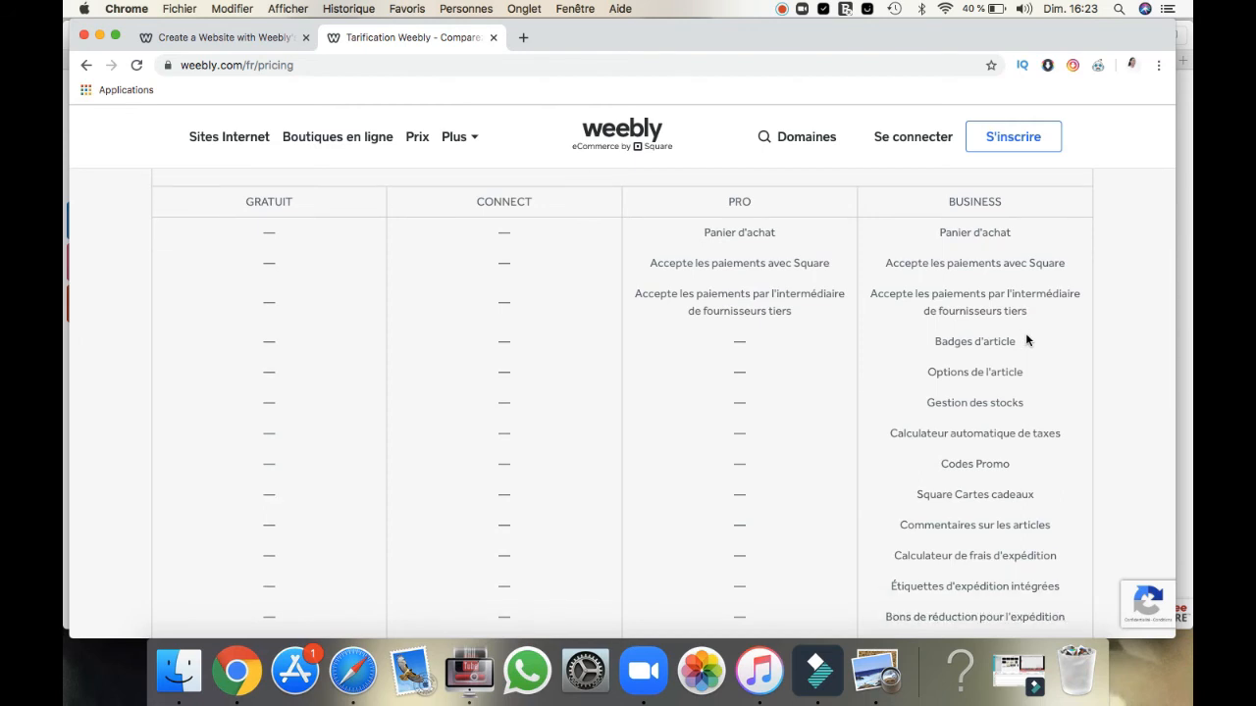
pyautogui.scroll(-1, 1025, 340)
pyautogui.scroll(-1, 1026, 340)
pyautogui.scroll(-10, 1027, 339)
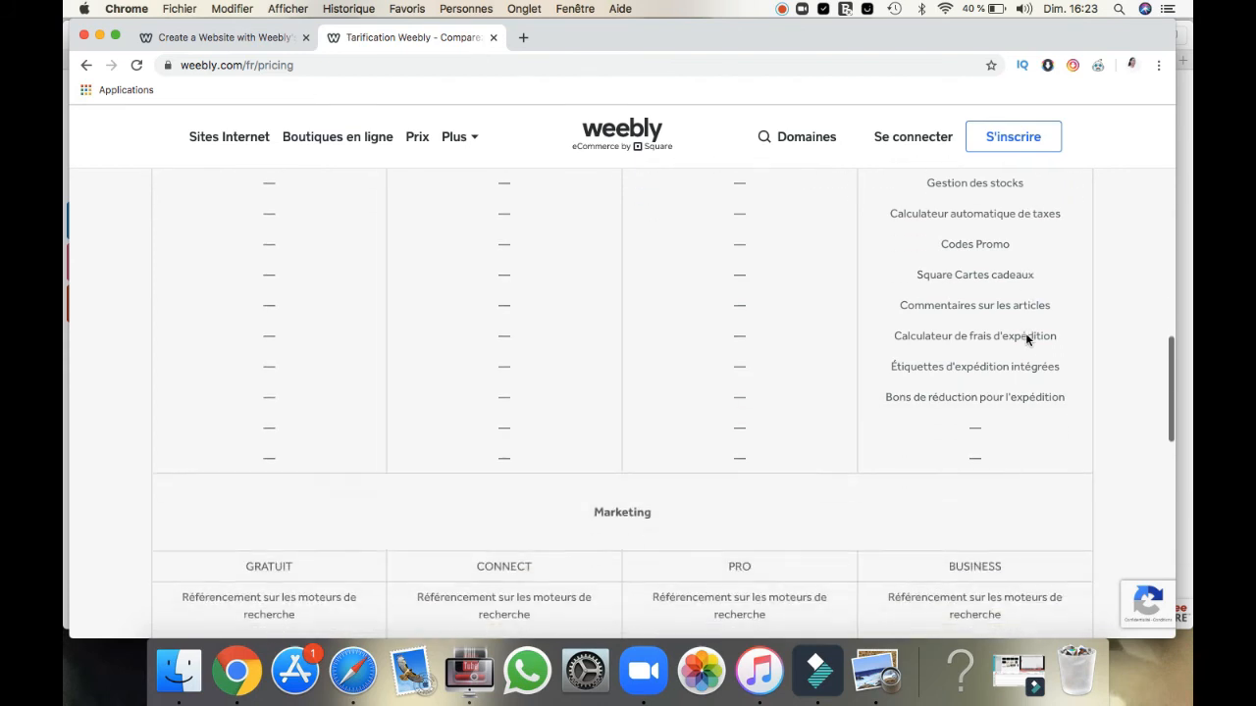
# Step: Review the Marketing and Assistance features of the four website plans, and return to the Fonctionnalités du site section
pyautogui.scroll(-1, 1026, 339)
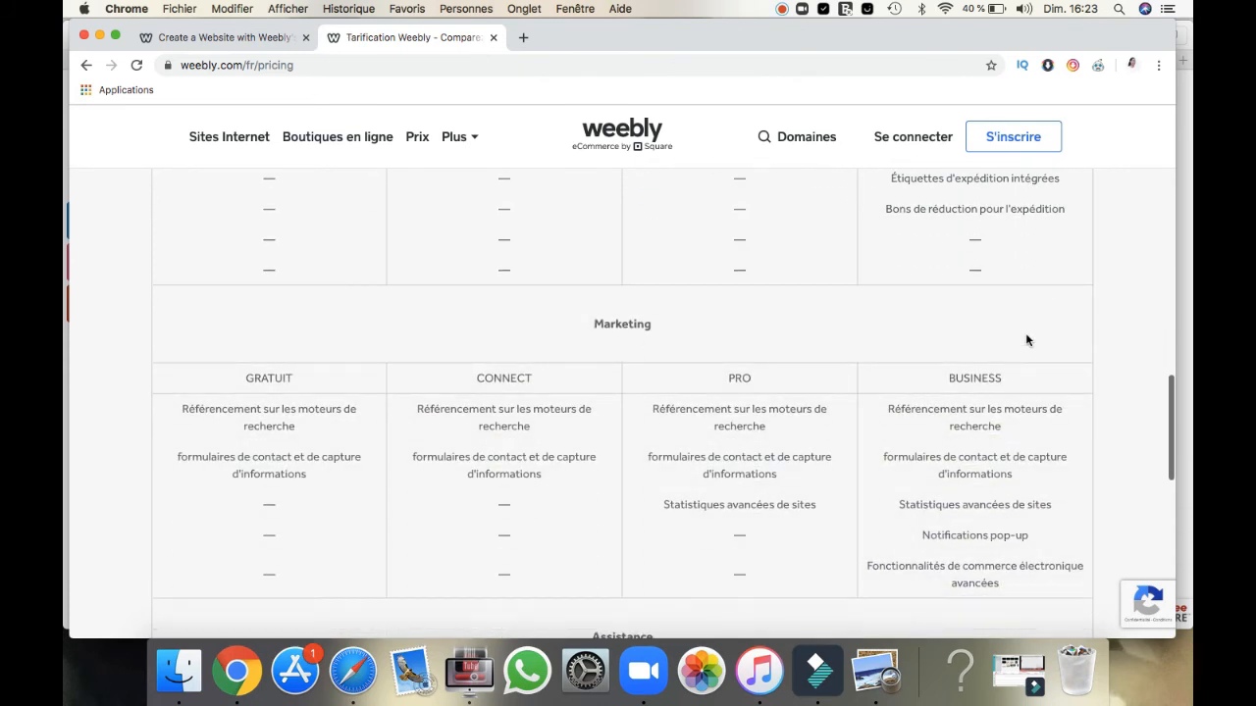
pyautogui.moveTo(1070, 381)
pyautogui.scroll(-1, 978, 412)
pyautogui.scroll(-2, 978, 416)
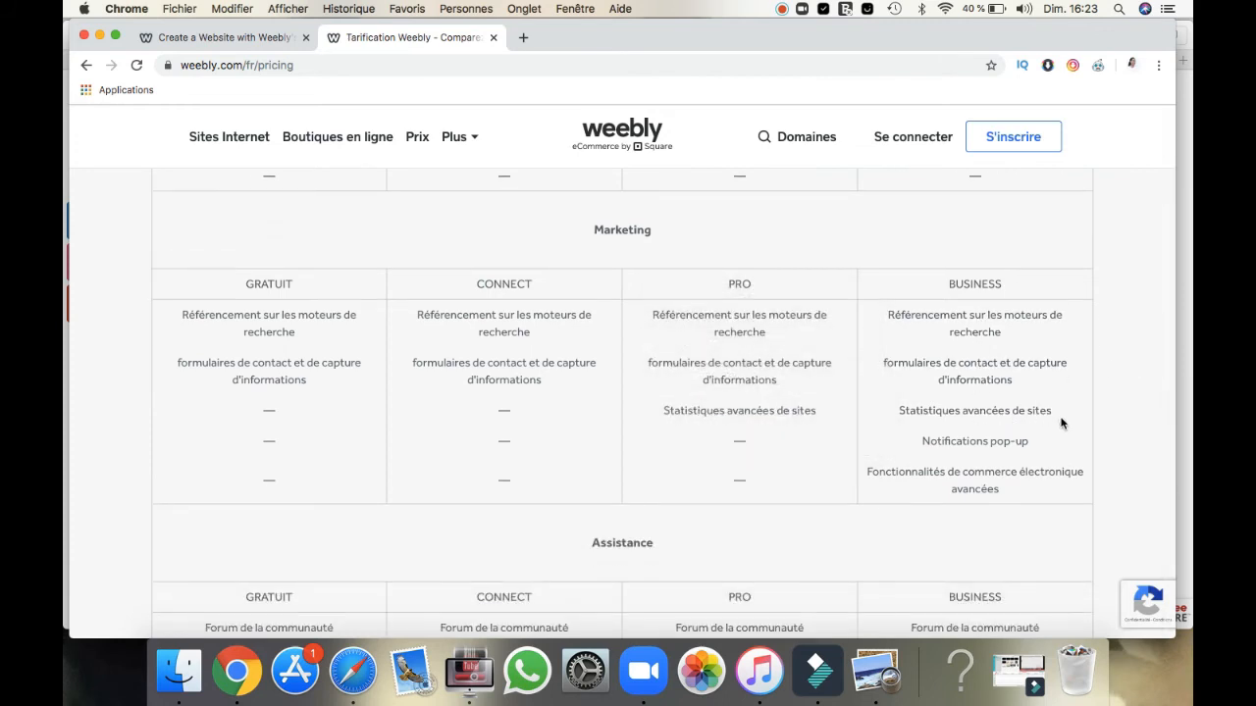
pyautogui.scroll(-1, 1060, 423)
pyautogui.moveTo(992, 376)
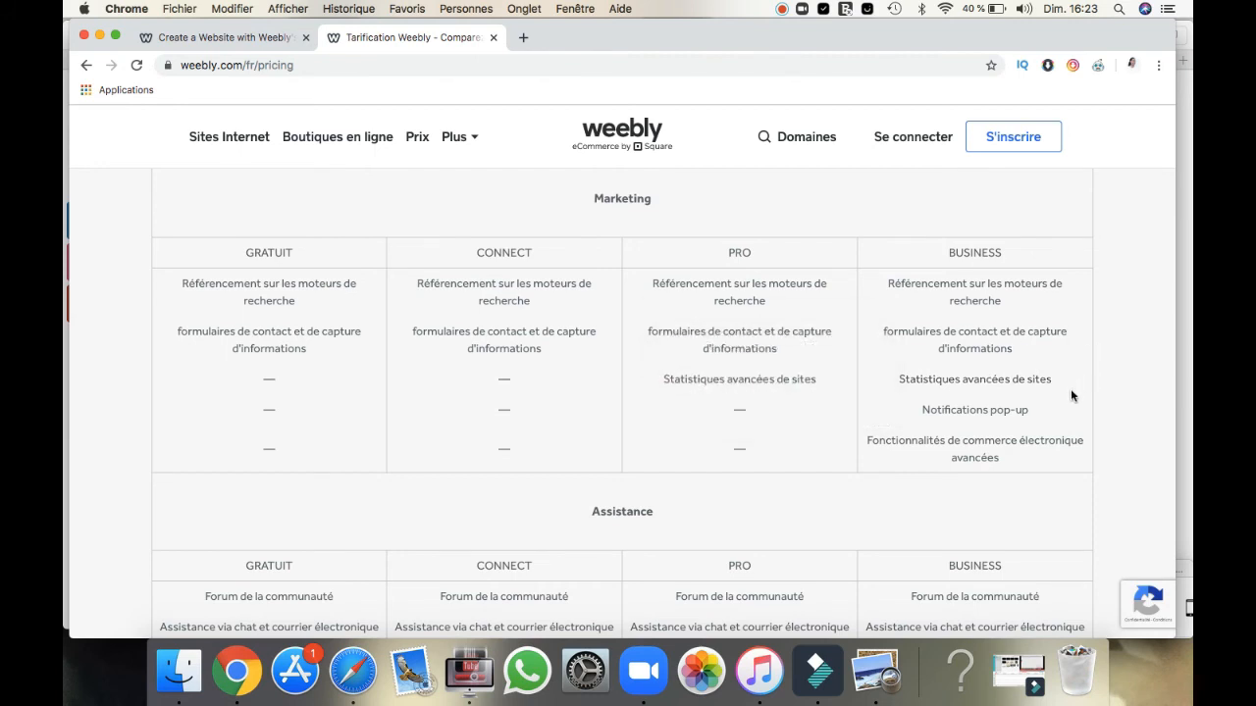
pyautogui.scroll(-1, 1071, 388)
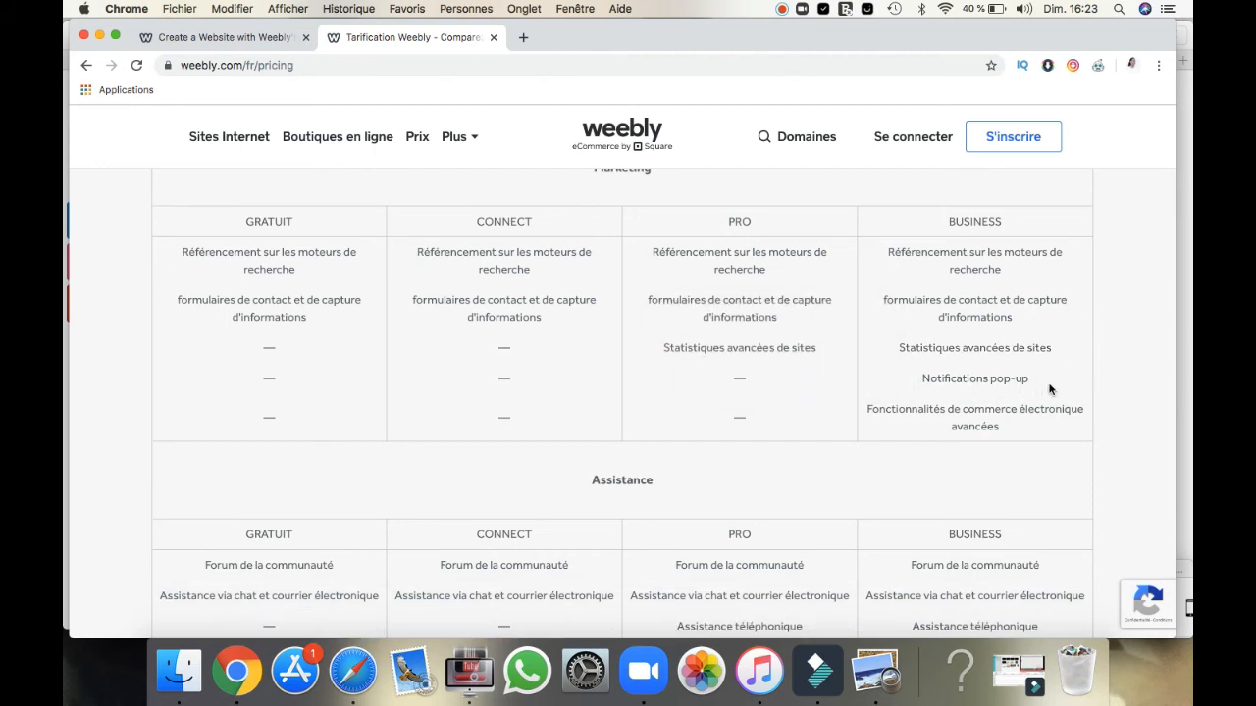
pyautogui.scroll(-3, 1049, 389)
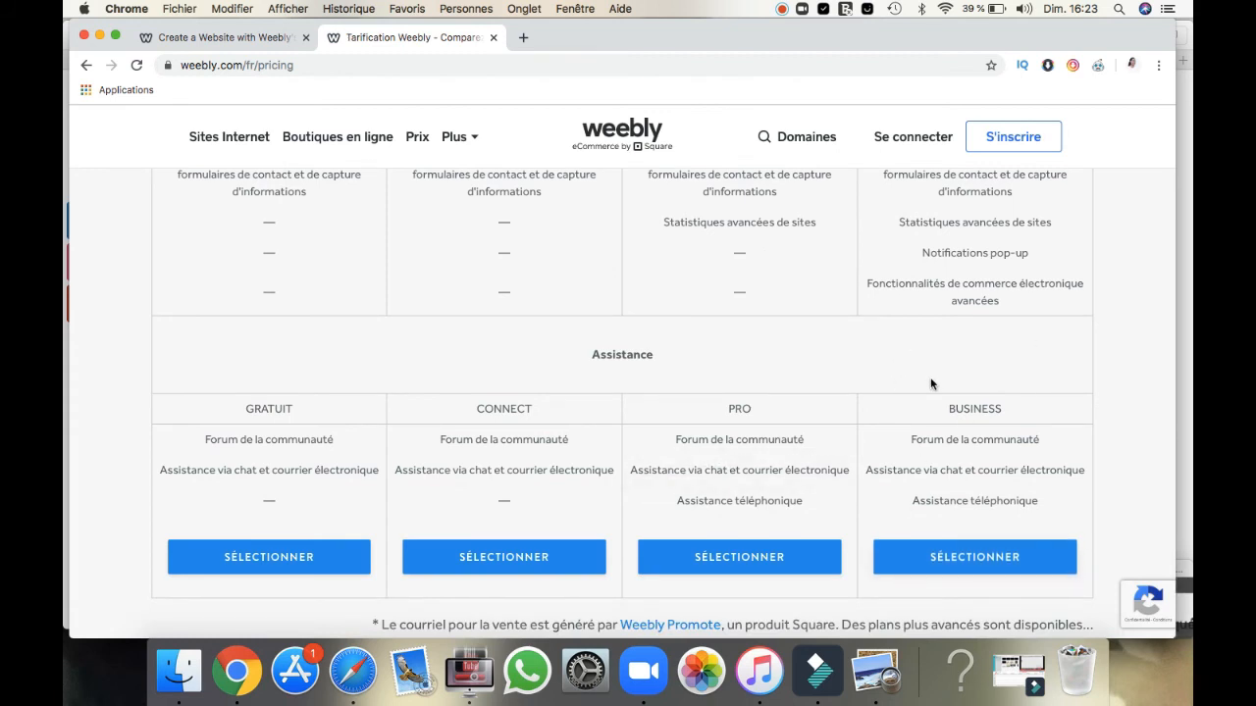
pyautogui.scroll(4, 930, 378)
pyautogui.scroll(10, 931, 383)
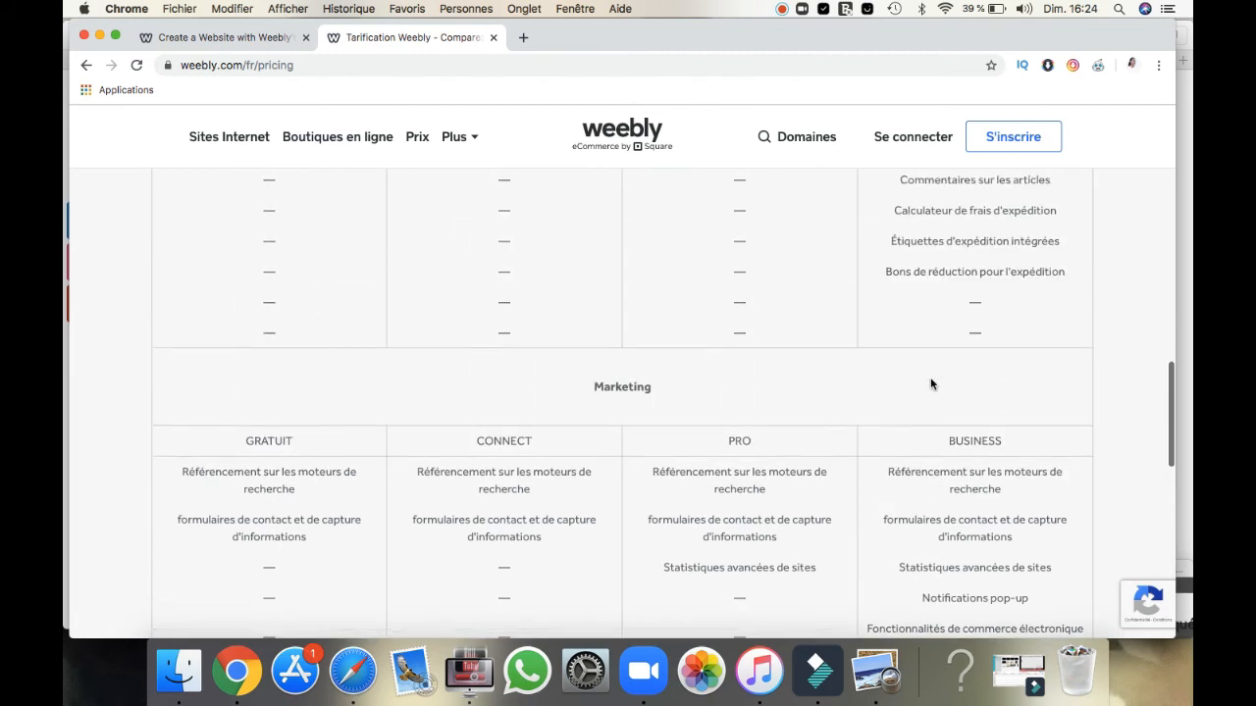
pyautogui.scroll(10, 931, 384)
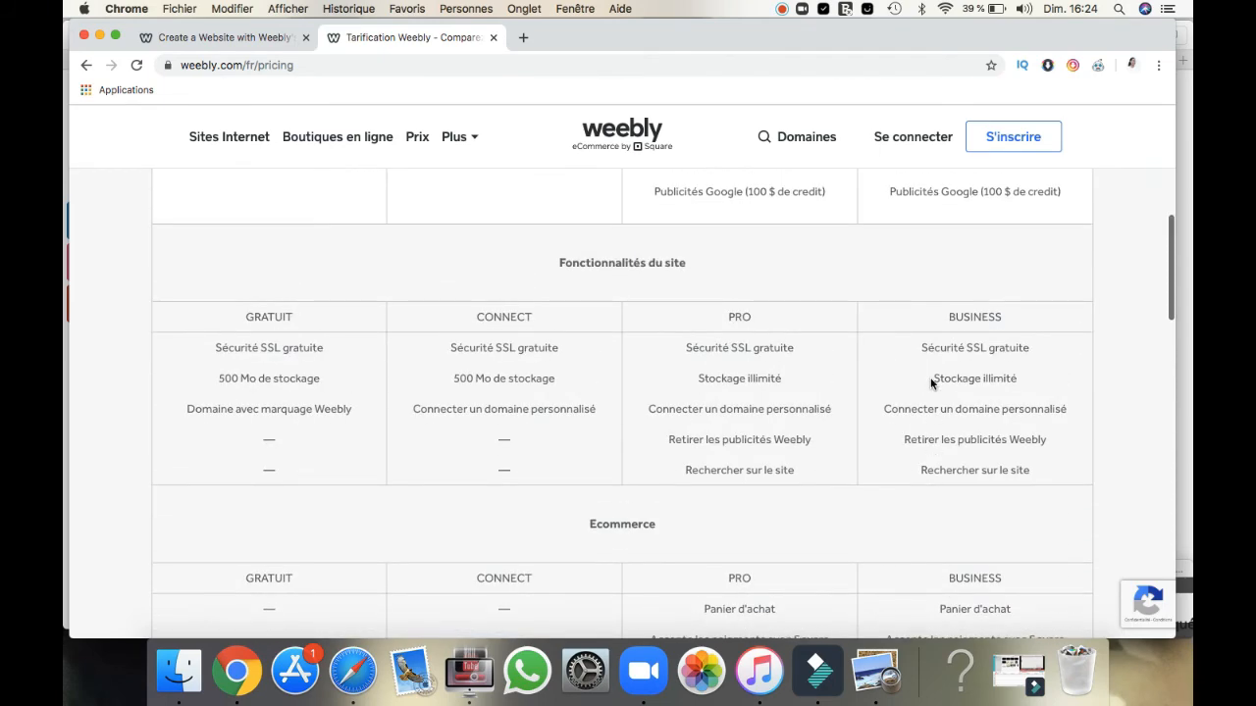